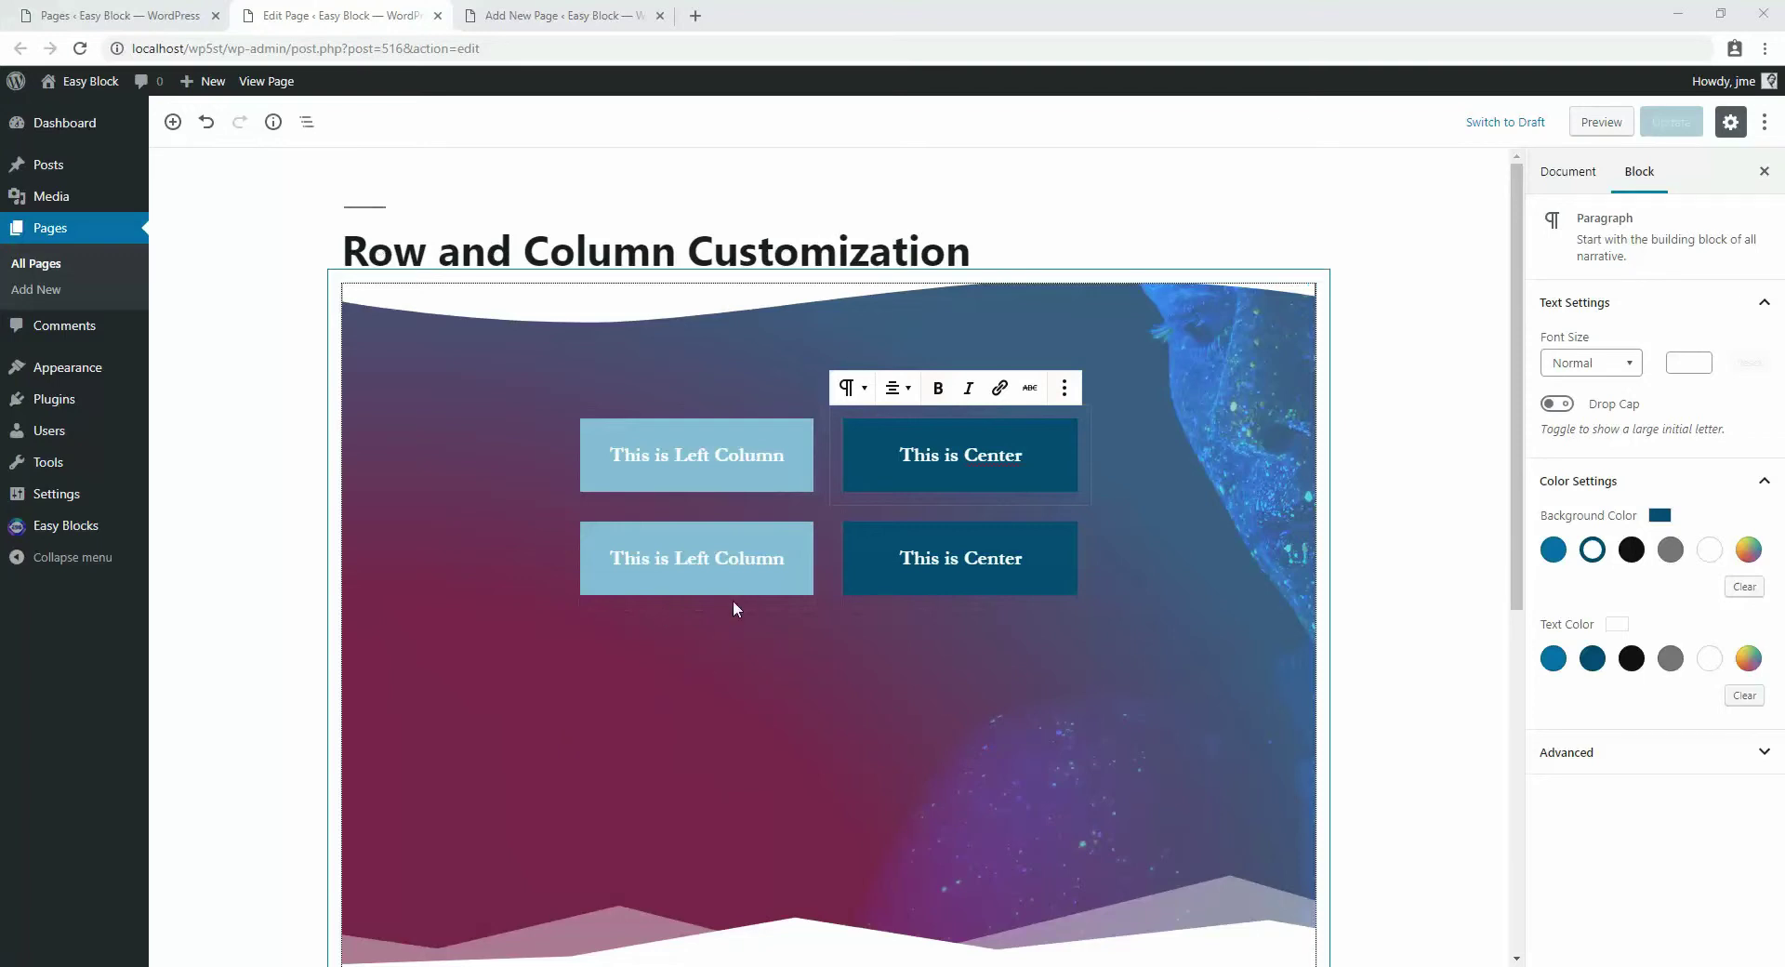
Make the 'This is Center' text bold and select the whole Row block.
triple_click(973, 467)
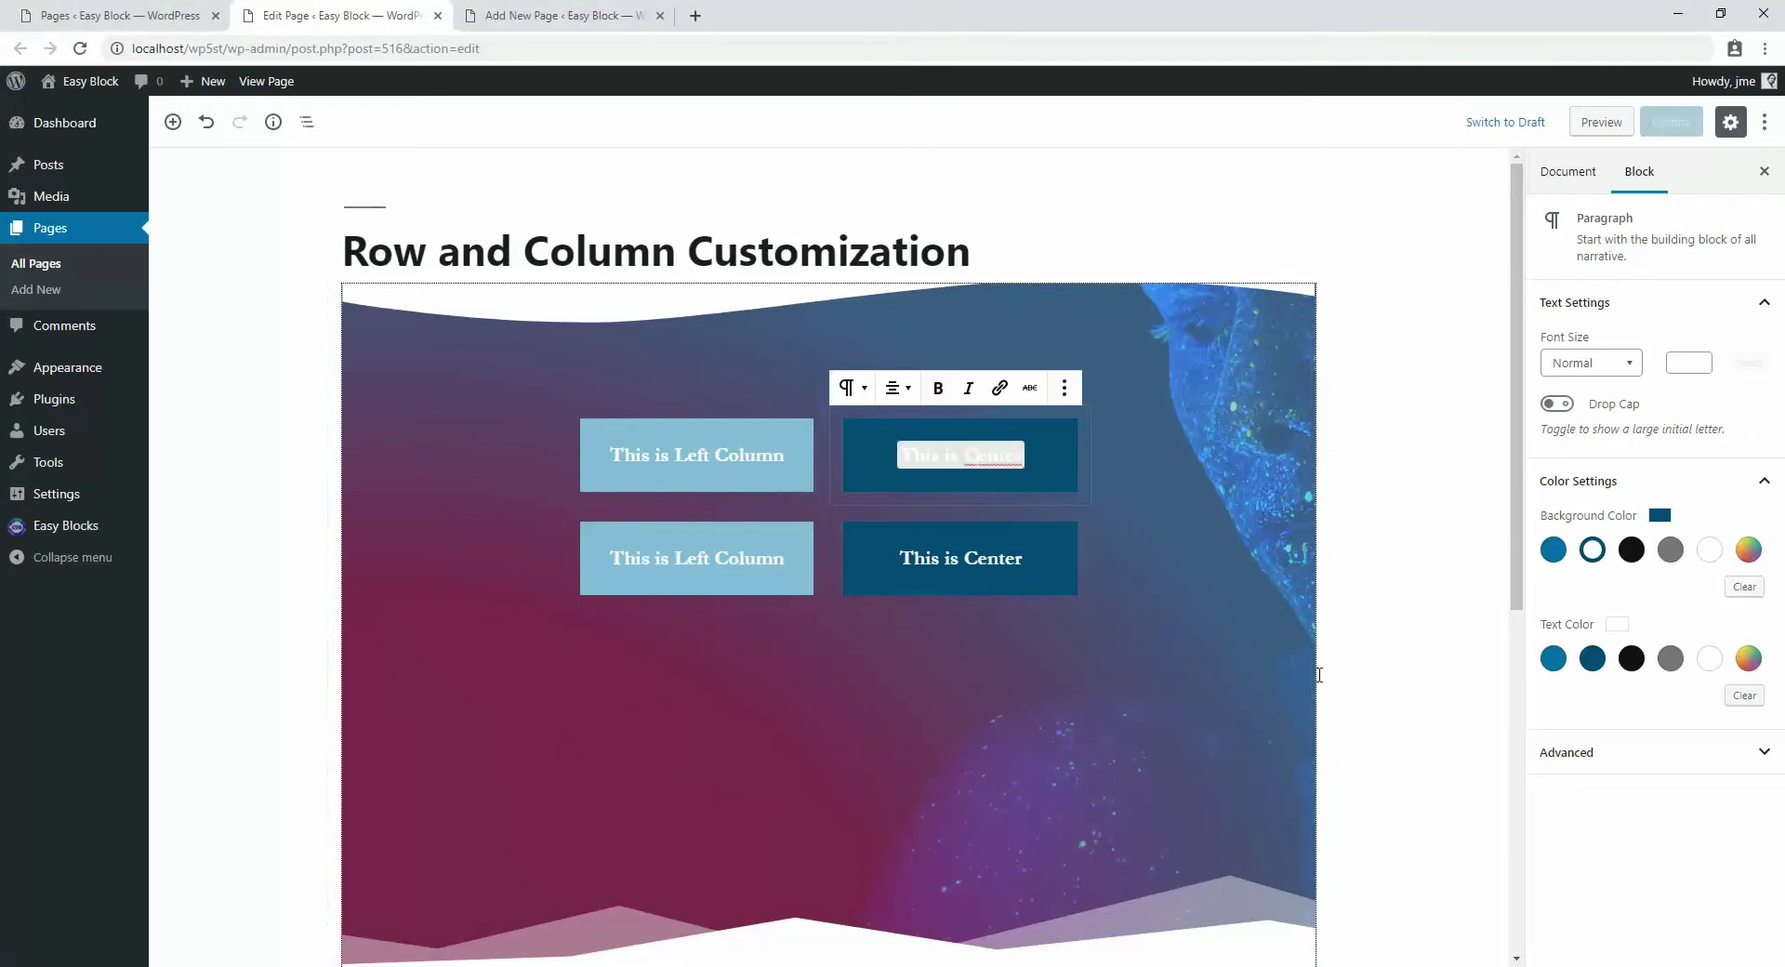
key("ctrl+b")
left_click(908, 298)
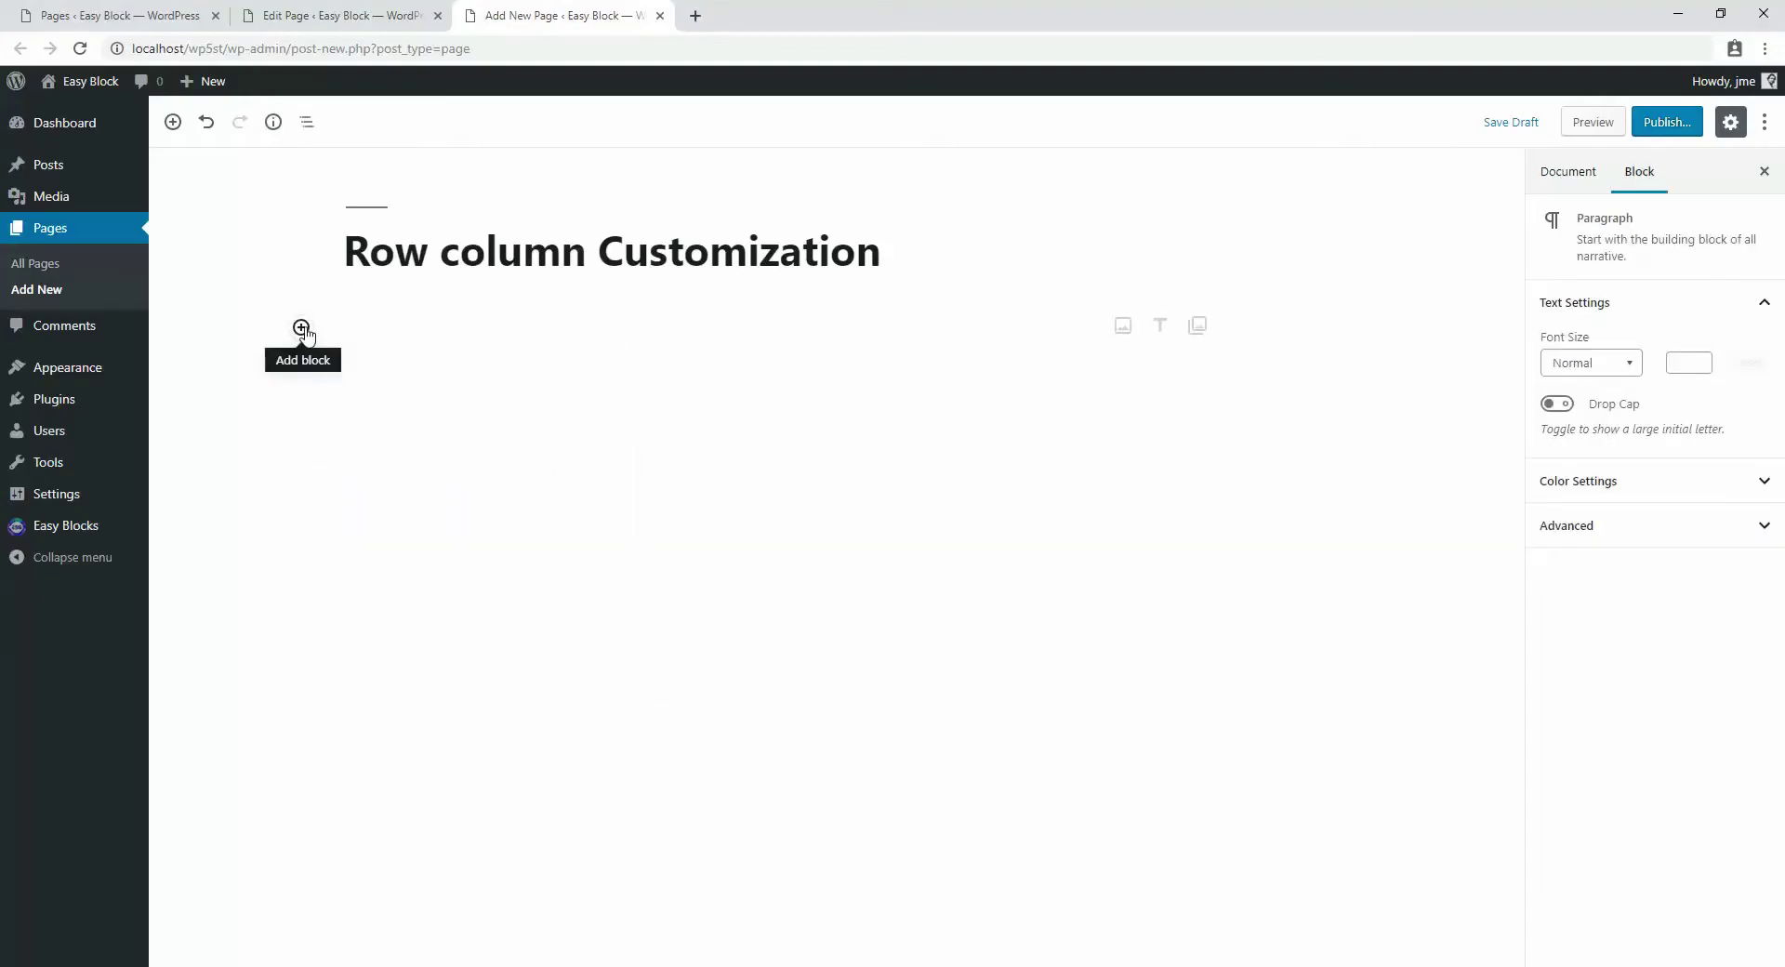
Insert a Row block from the block list, then undo it.
left_click(301, 329)
scroll(427, 537, "down", 10)
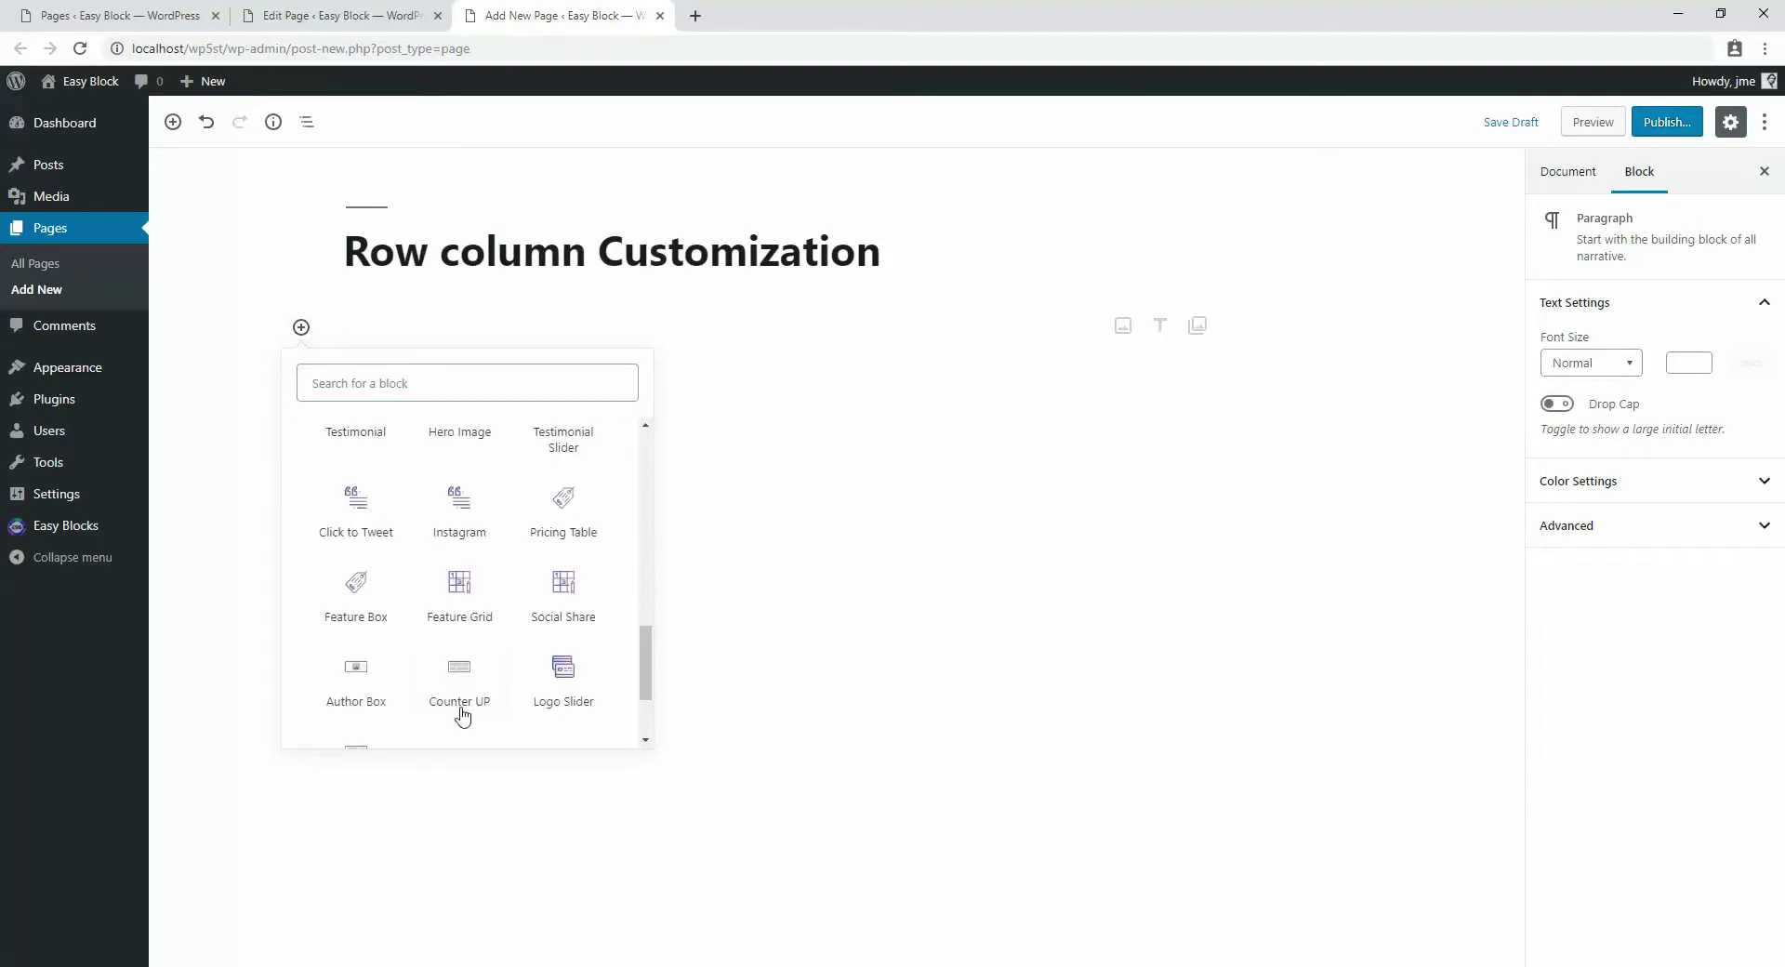
key("Return")
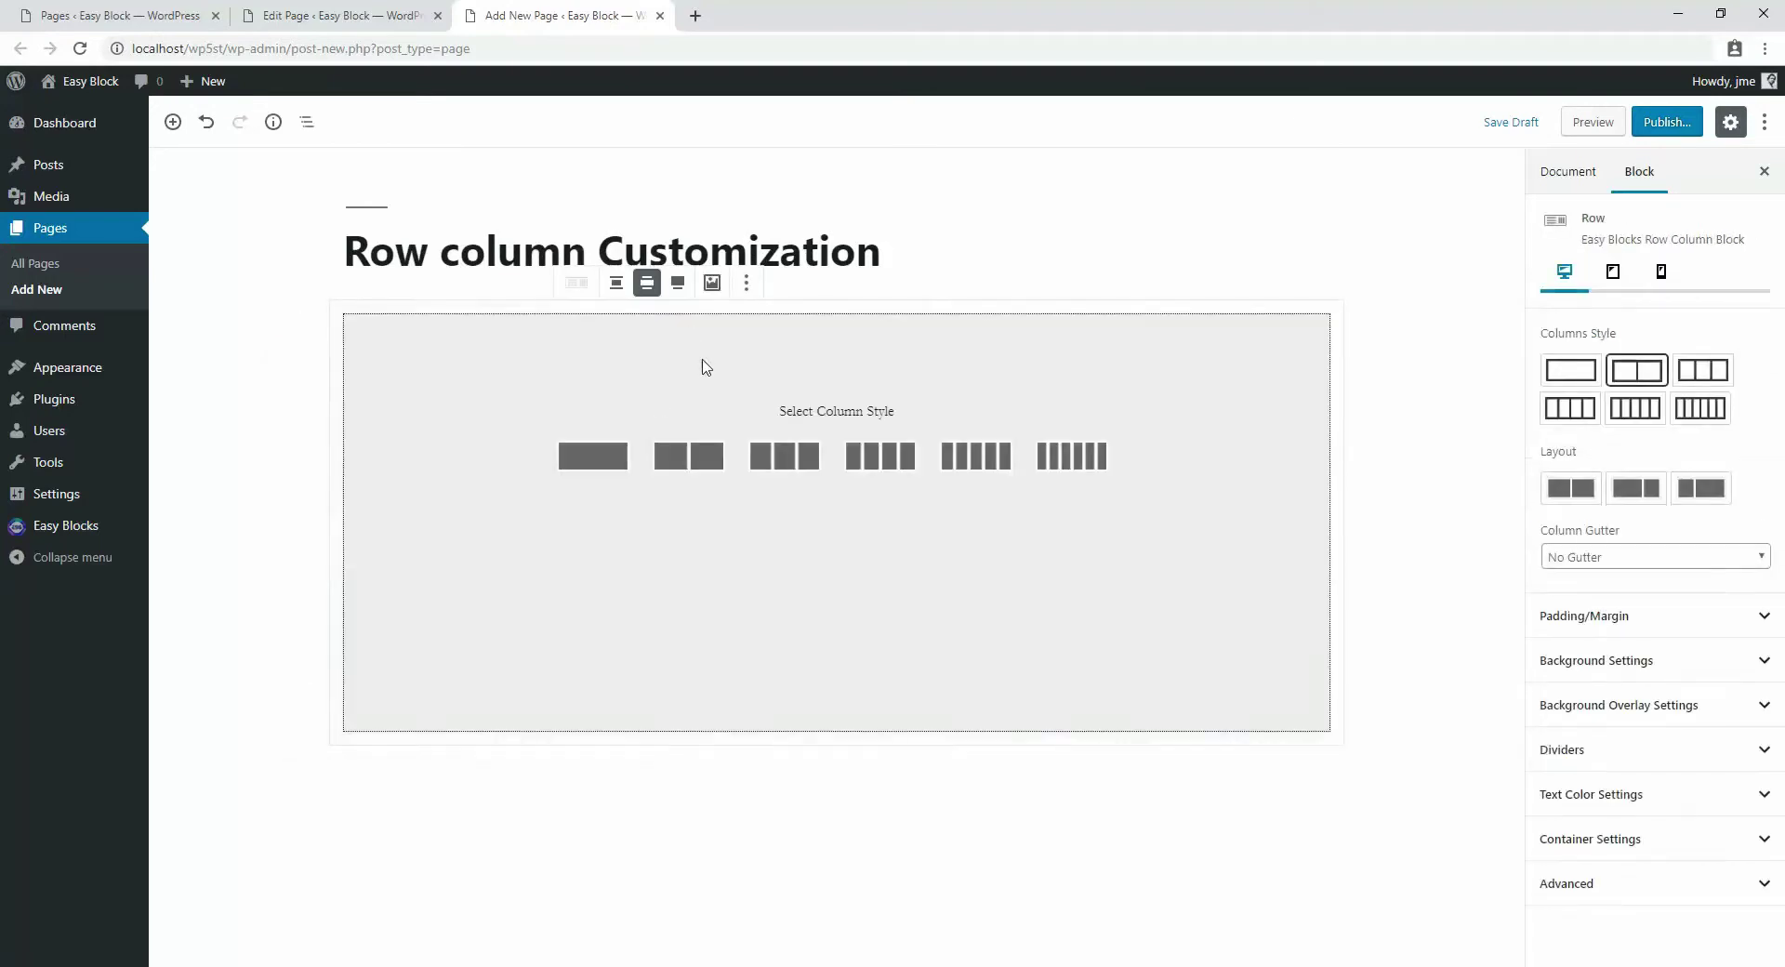
key("ctrl+z")
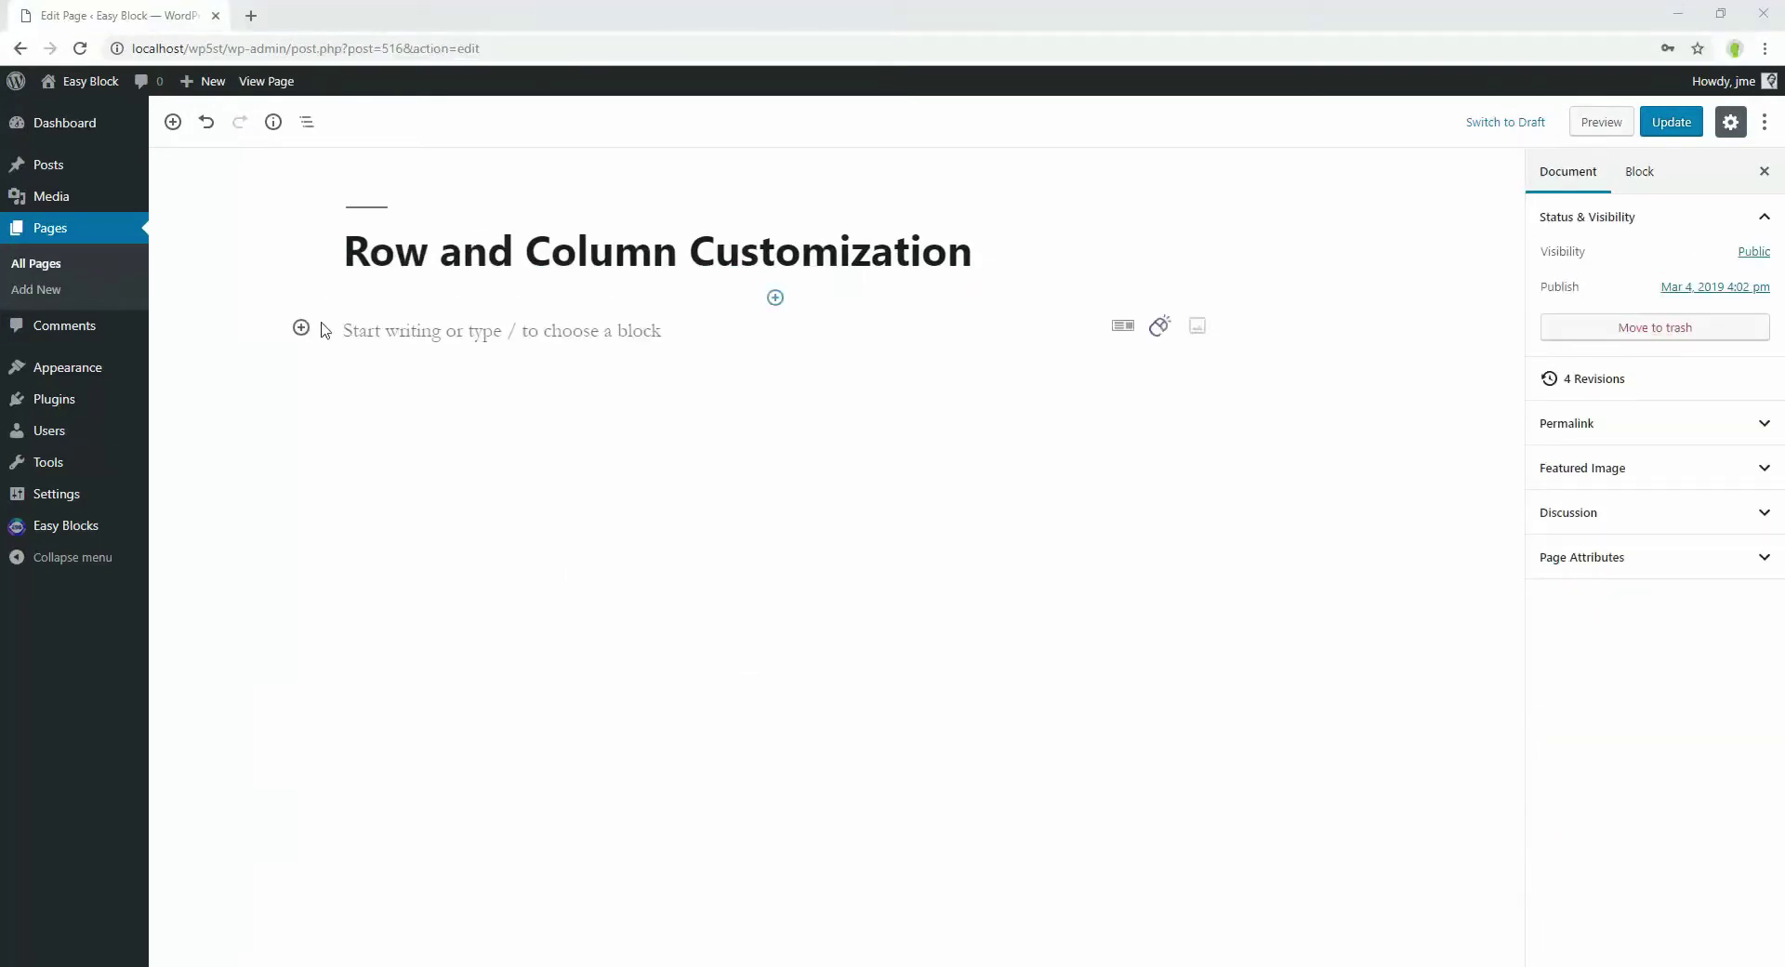
Insert an Easy Blocks Row with three equal columns, typing 'This is Left Column' and 'This is Center'.
left_click(302, 326)
scroll(418, 682, "down", 5)
left_click(418, 682)
left_click(354, 506)
left_click(785, 454)
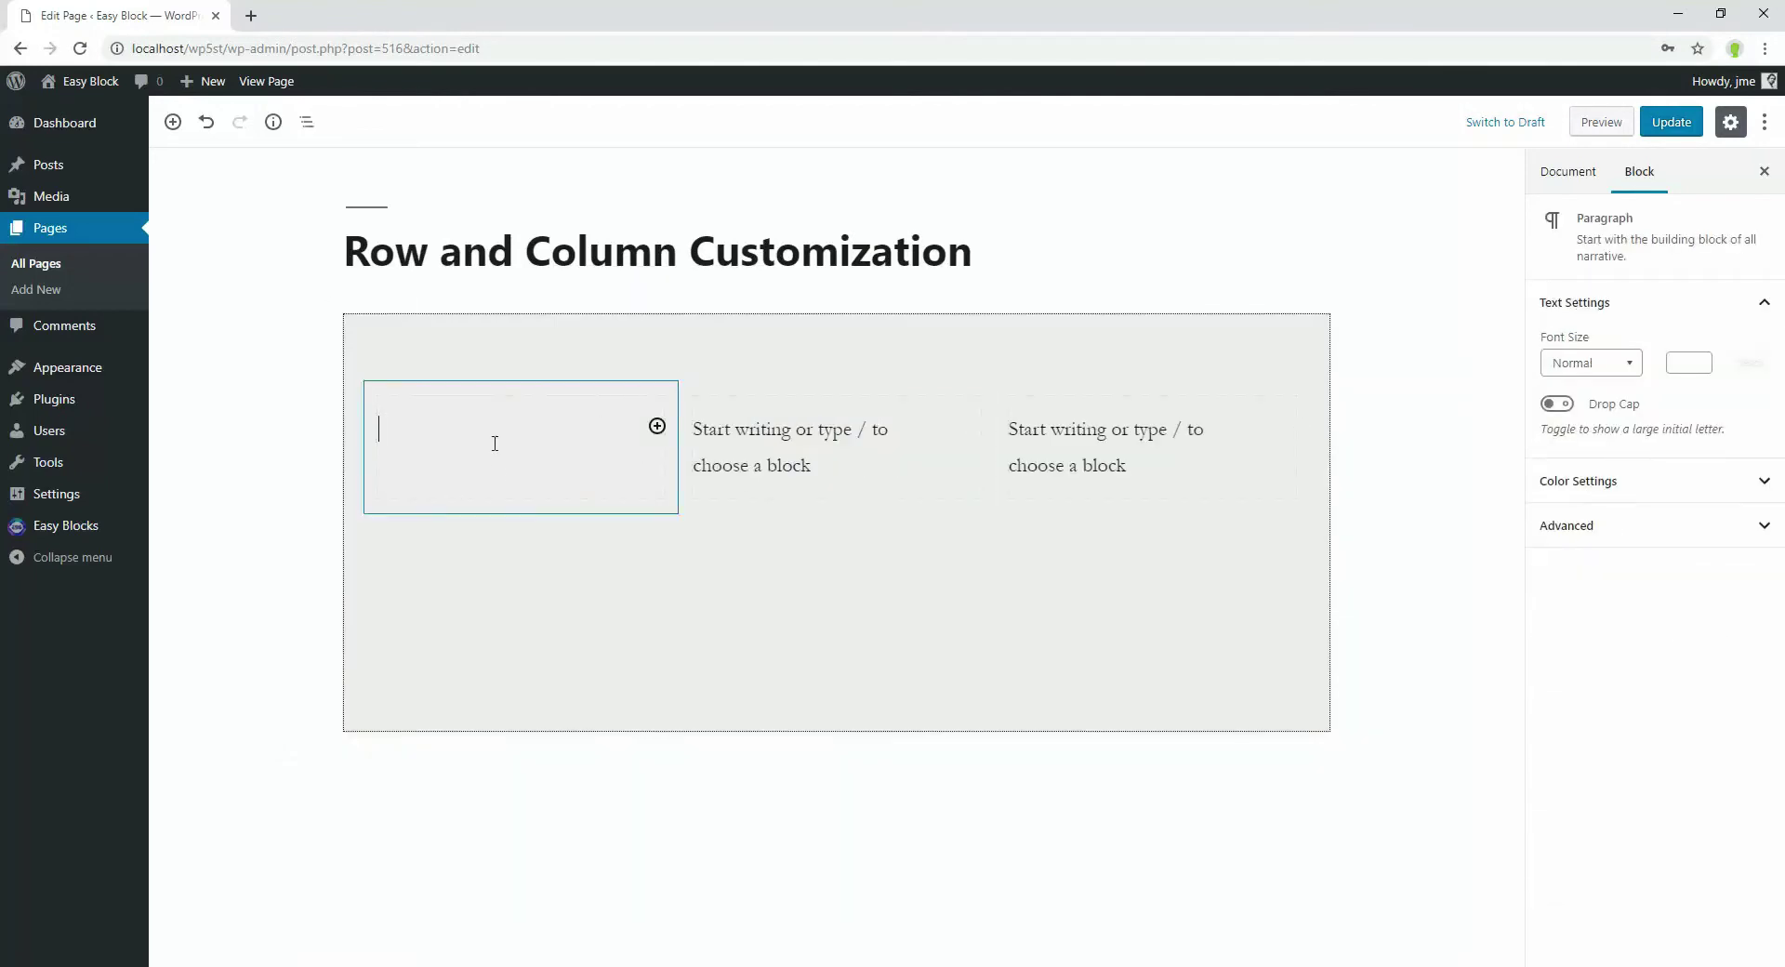
type("This is Left Column")
left_click(797, 437)
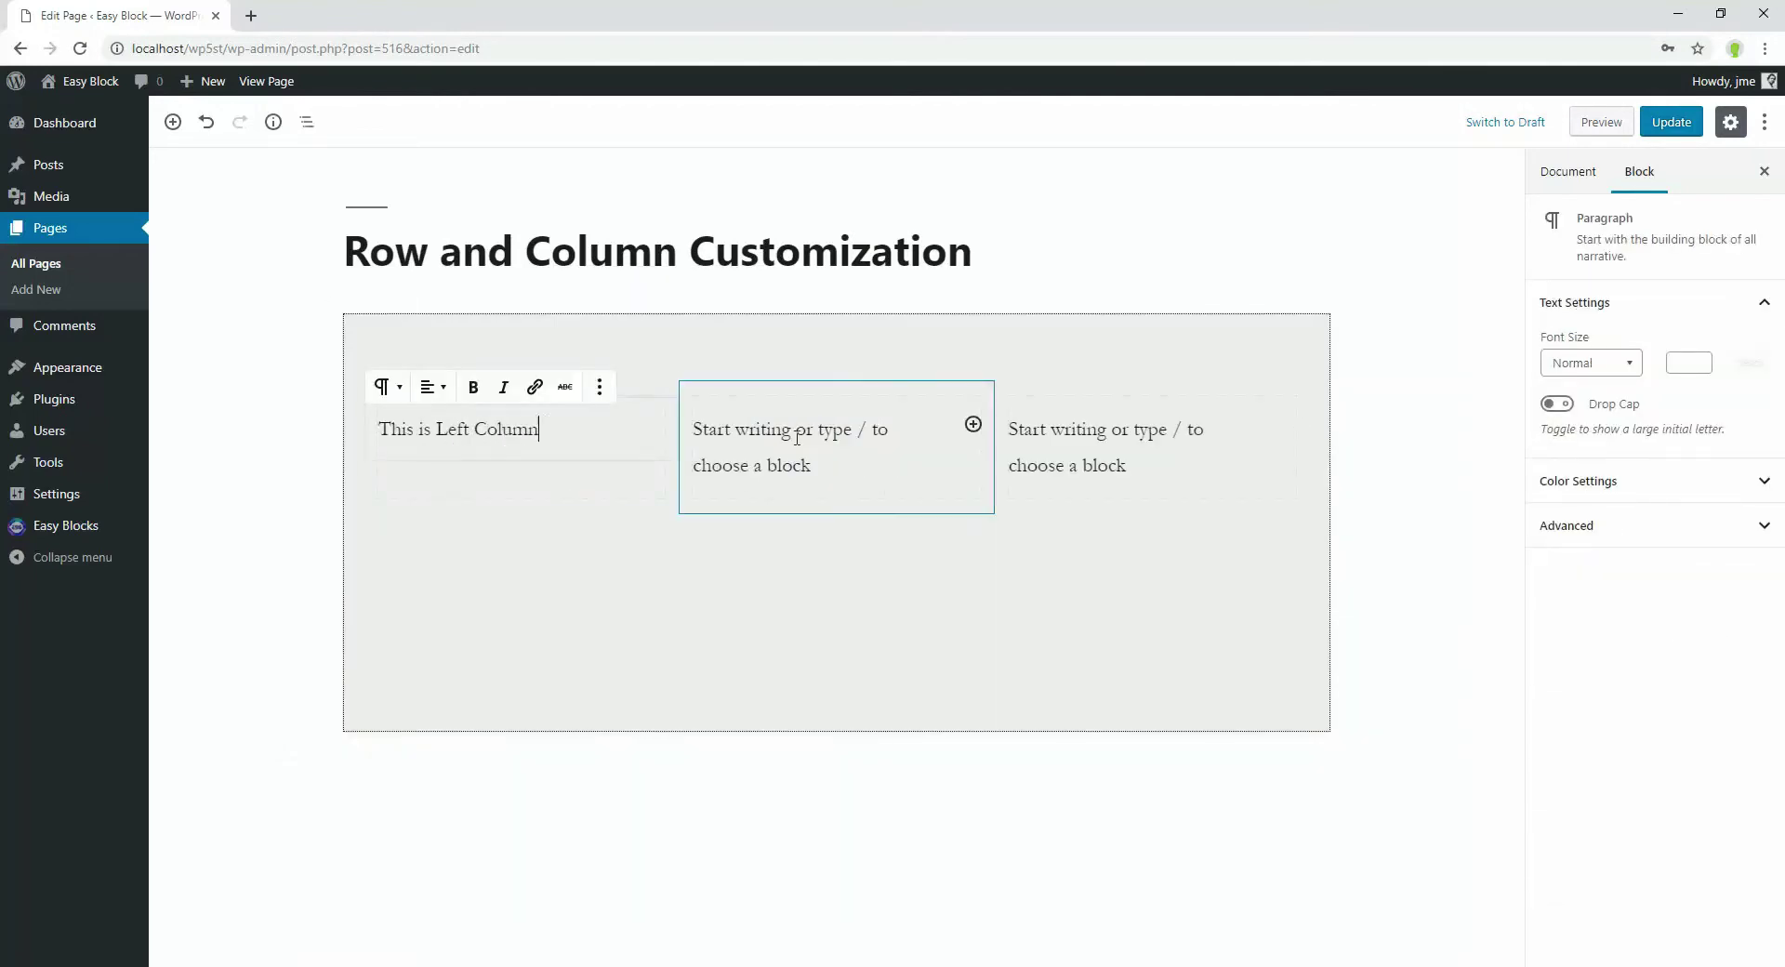
type("This is Center")
left_click(1095, 470)
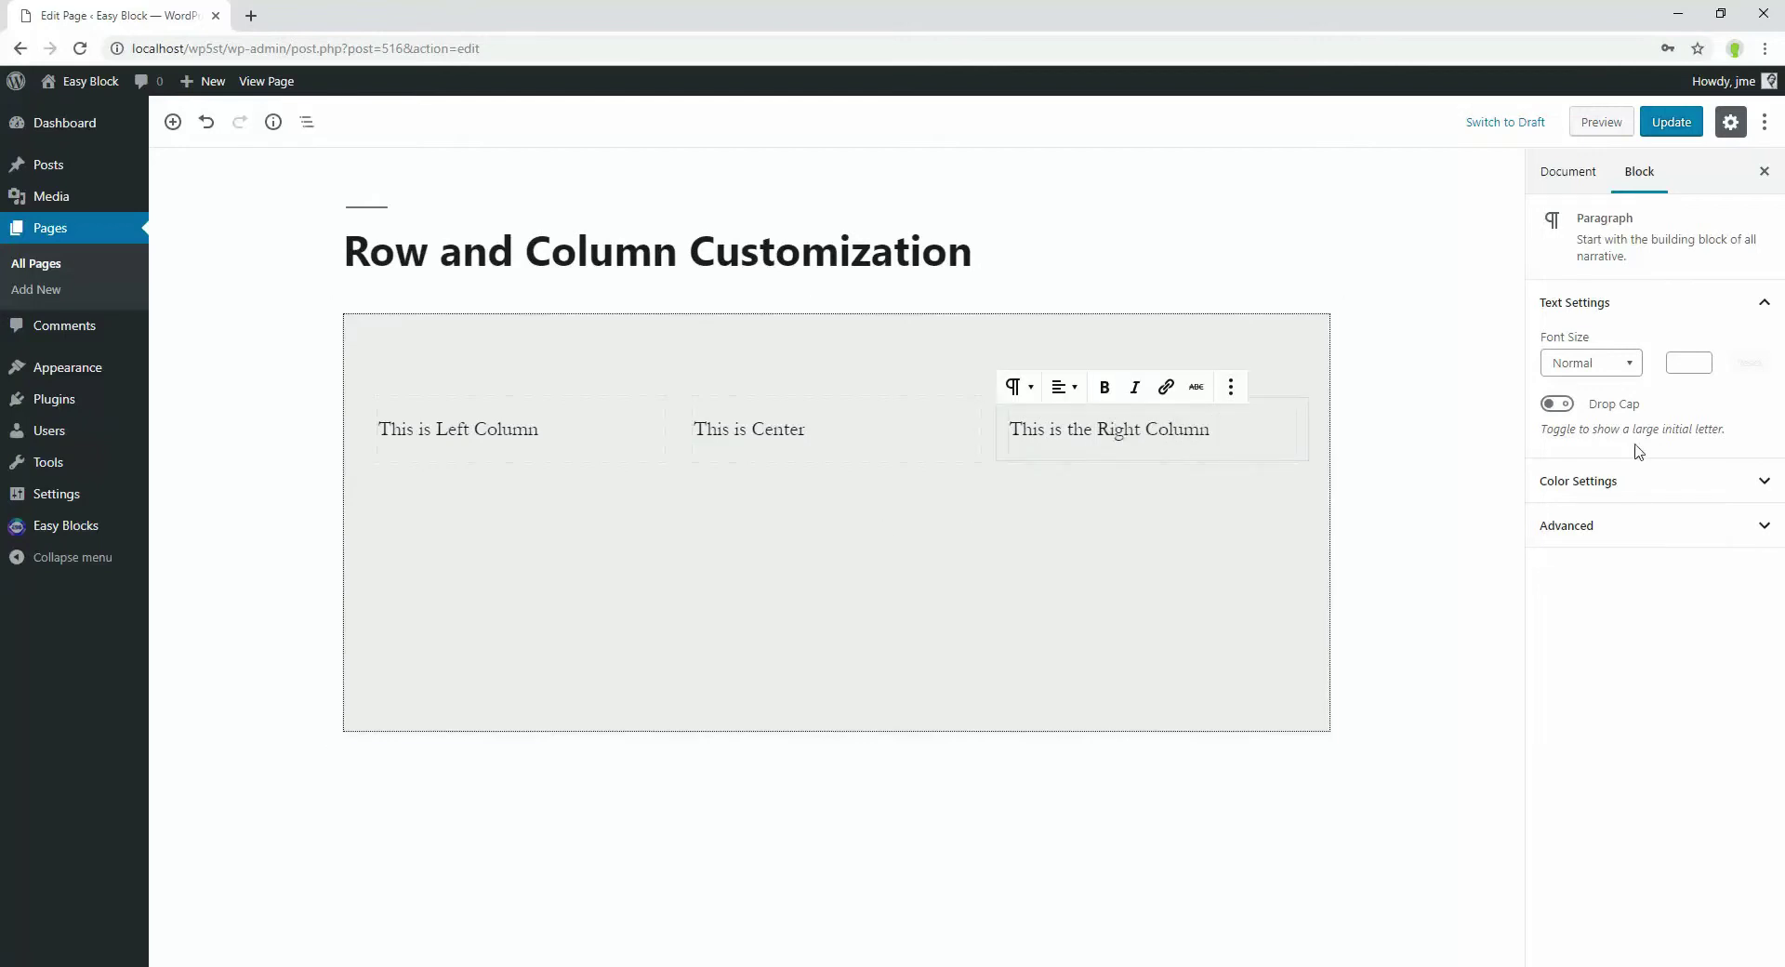
Give the right, center and left columns grey, dark blue and light blue backgrounds with white text.
left_click(1636, 480)
left_click(1670, 550)
left_click(1709, 658)
left_click(834, 459)
left_click(1636, 481)
left_click(1593, 549)
left_click(1710, 658)
left_click(1636, 481)
left_click(1748, 549)
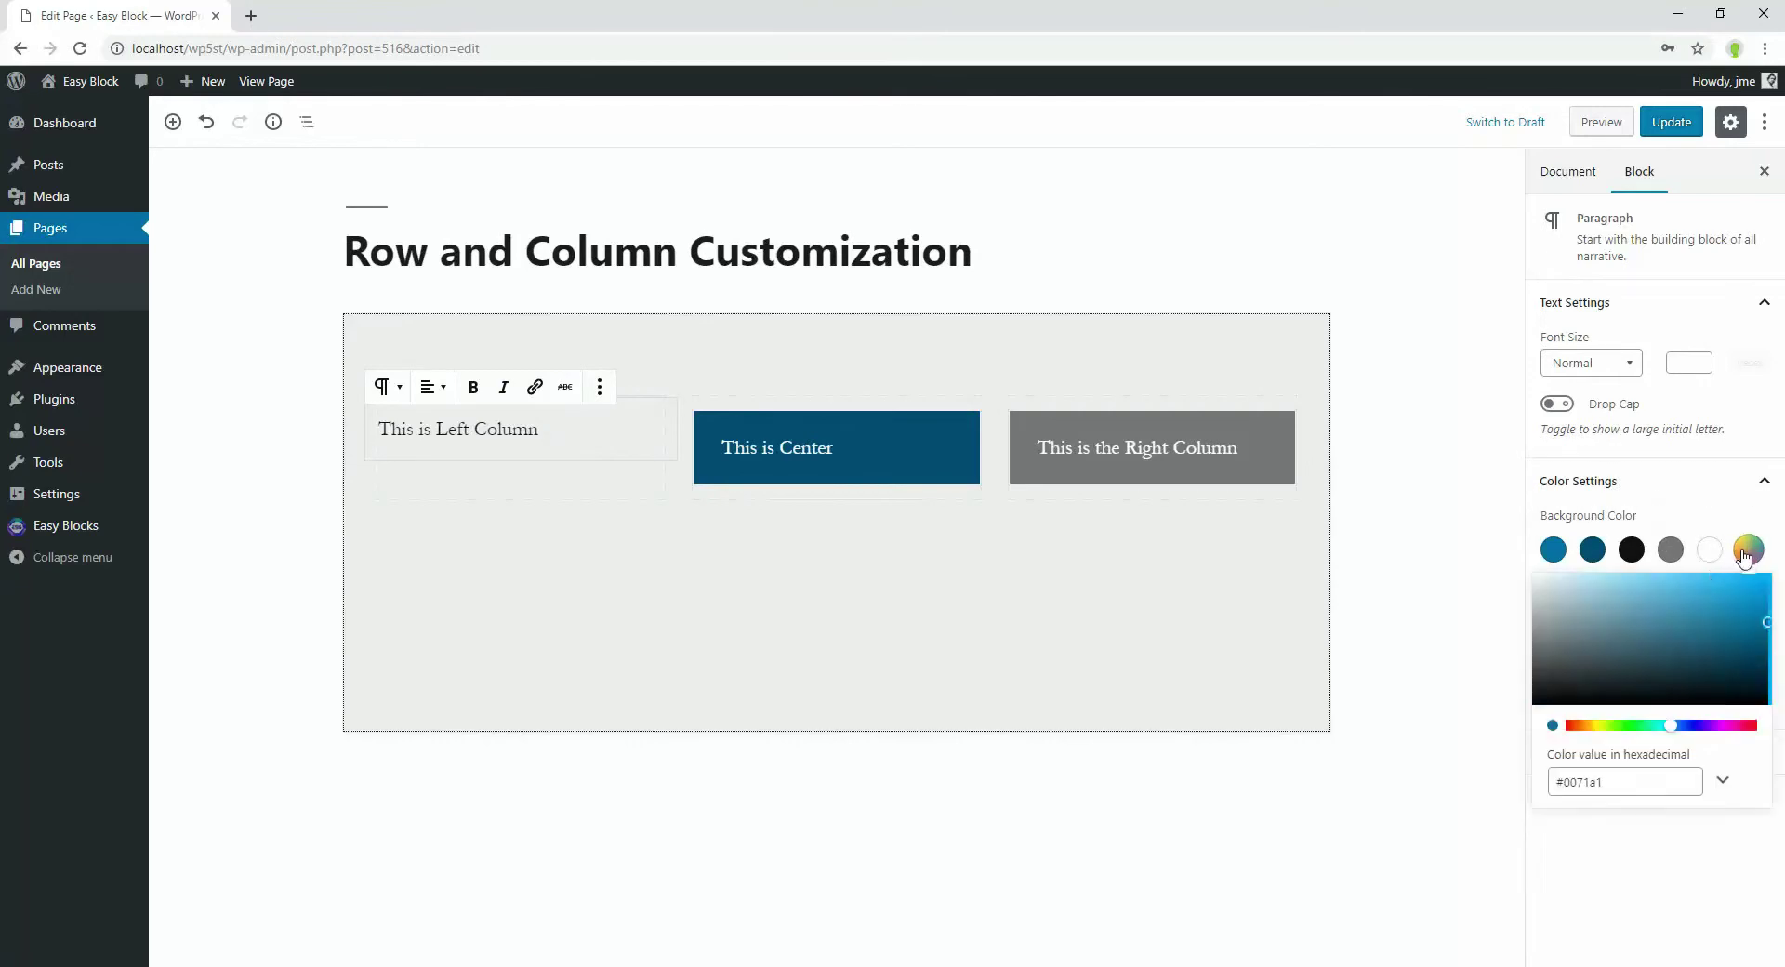
left_click(1624, 593)
left_click(1716, 510)
left_click(1712, 658)
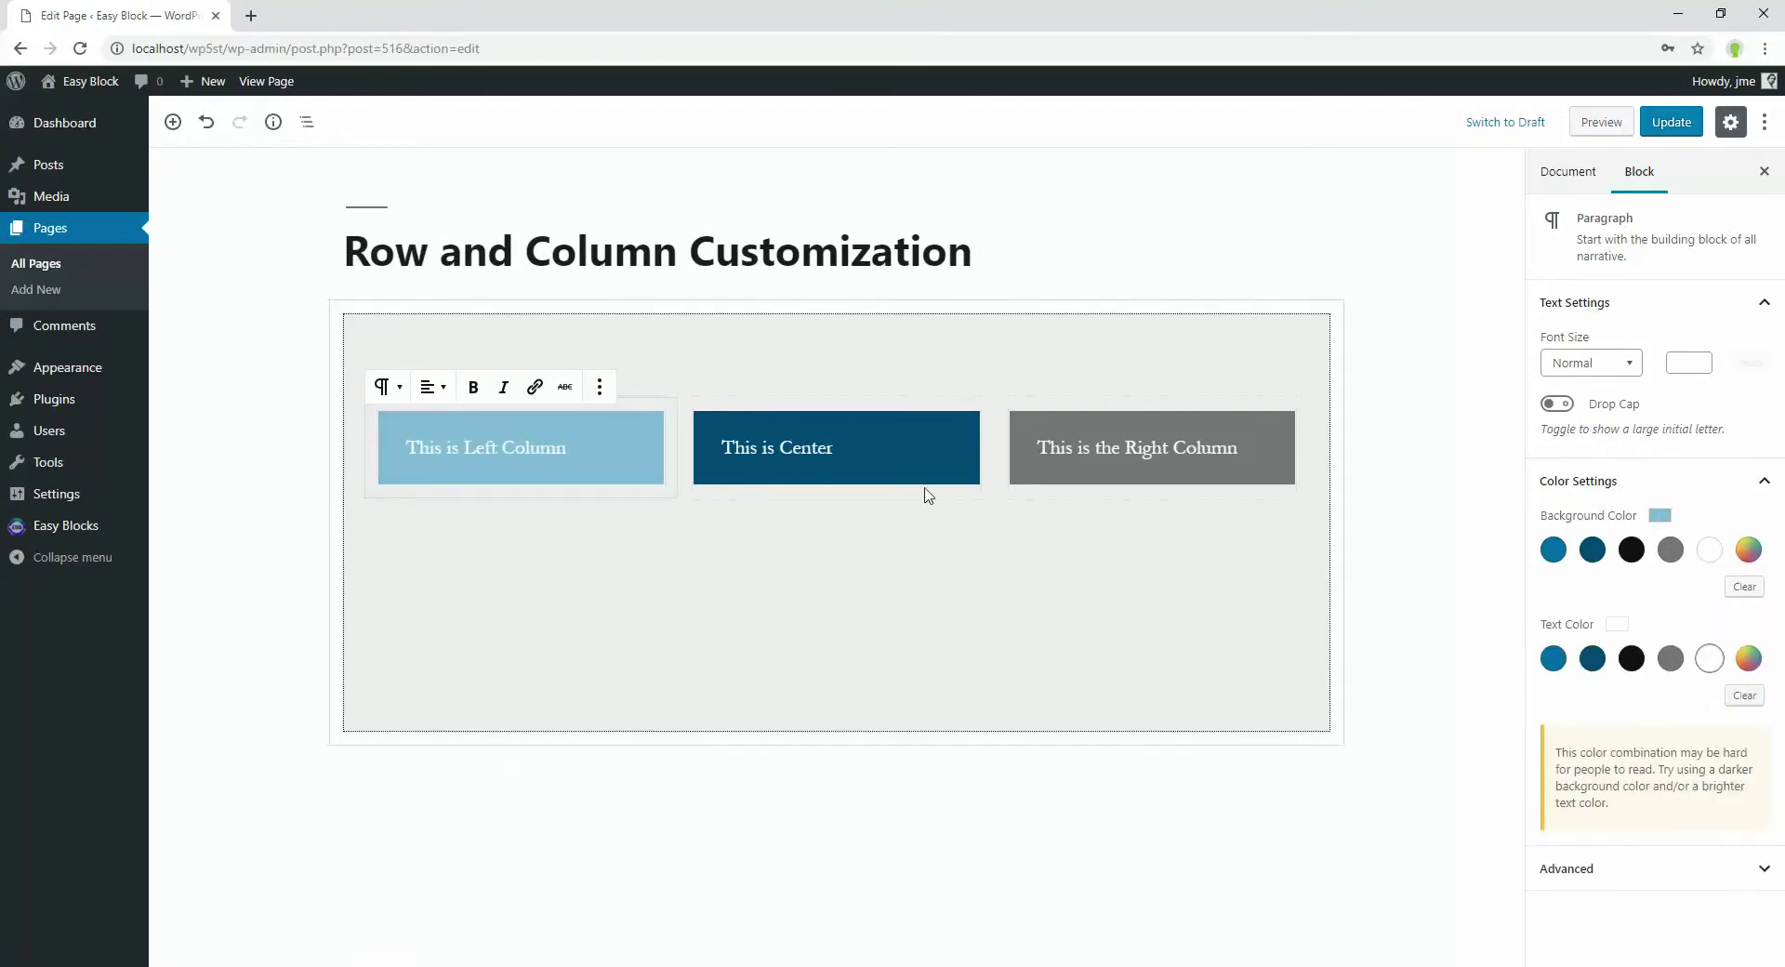
Bold the left and center column text and center-align all three columns.
left_click(473, 387)
left_click(430, 386)
left_click(455, 472)
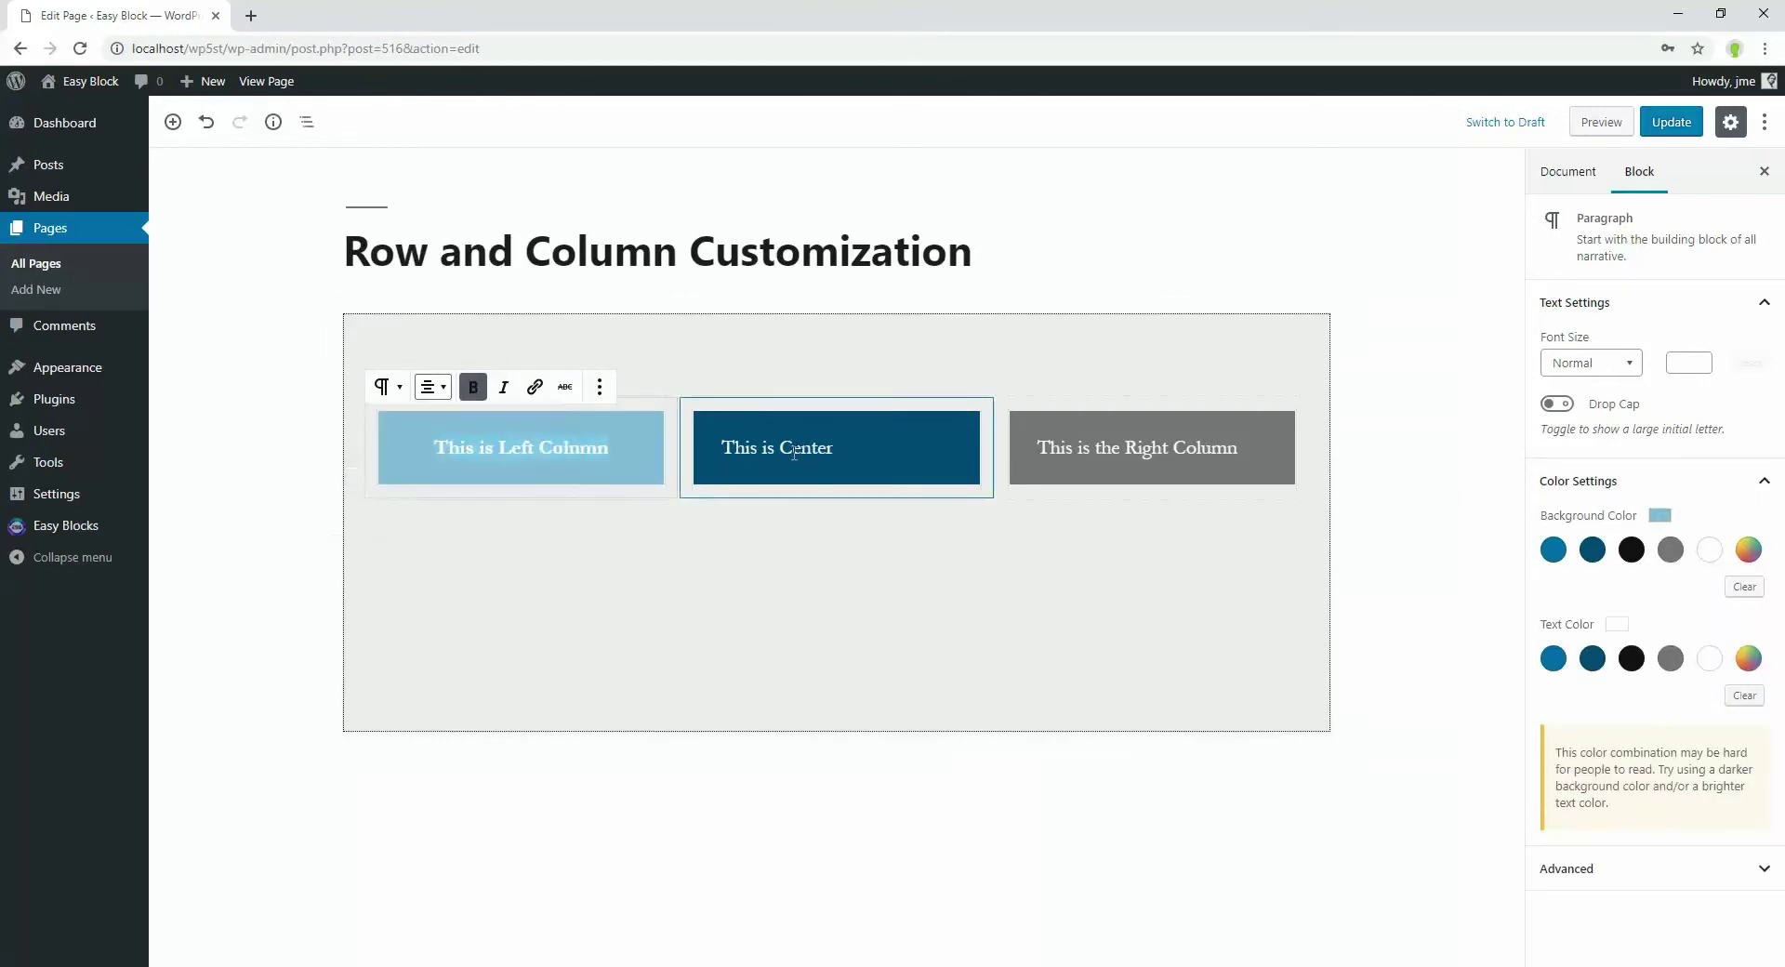
left_click_drag(723, 447, 834, 447)
left_click(786, 389)
left_click(747, 387)
left_click(750, 470)
left_click_drag(1038, 447, 1241, 447)
left_click(1064, 387)
left_click(1066, 471)
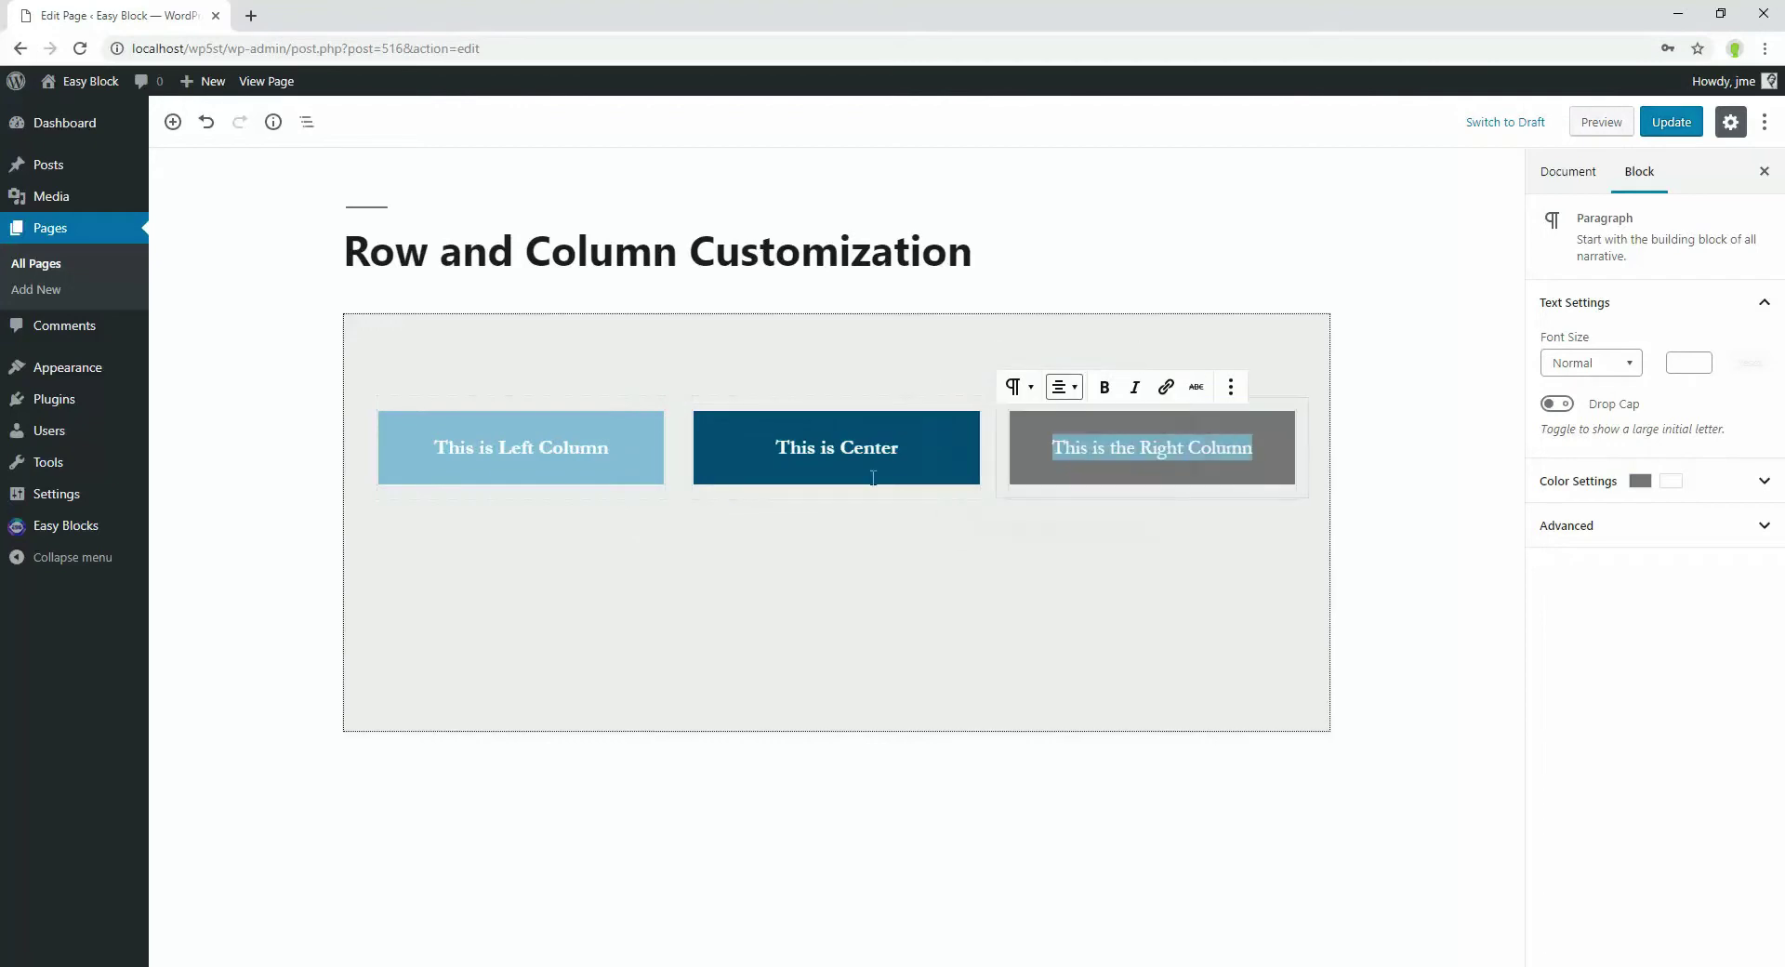
Duplicate the left, center and right column paragraphs, then update the page.
left_click_drag(433, 447, 641, 435)
left_click(600, 387)
left_click(632, 467)
left_click(893, 447)
left_click(916, 387)
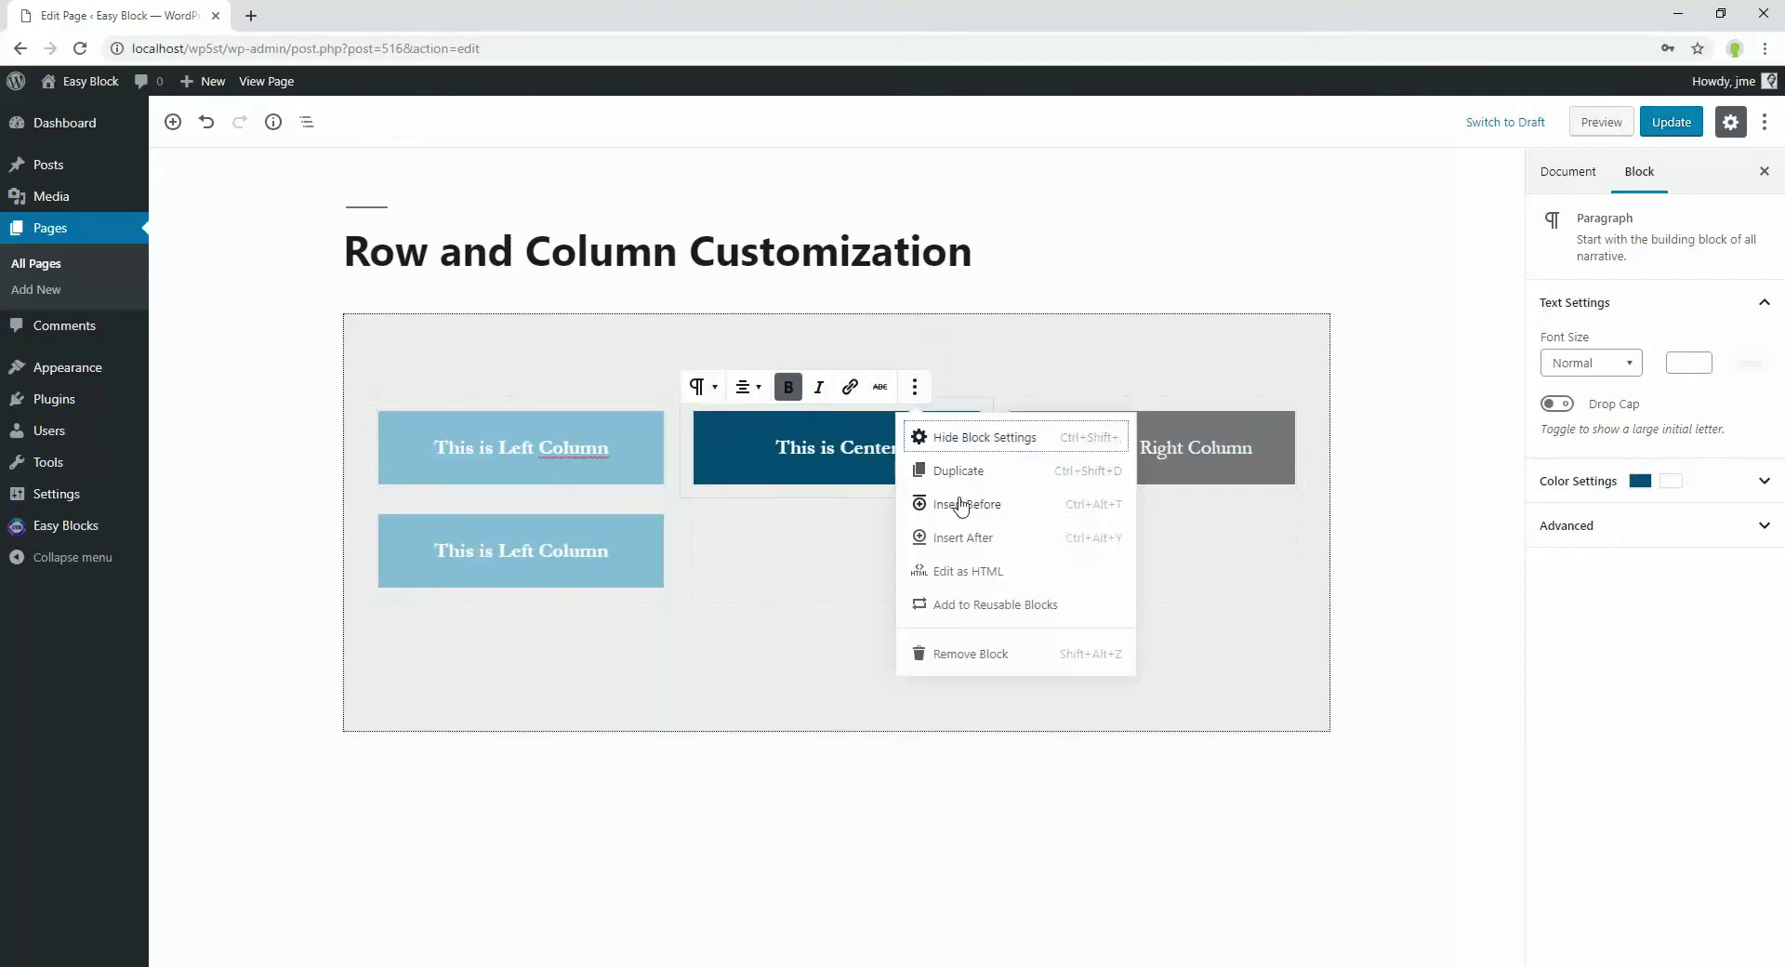
left_click(901, 465)
left_click(1211, 447)
left_click(1231, 386)
left_click(1264, 468)
left_click(1670, 122)
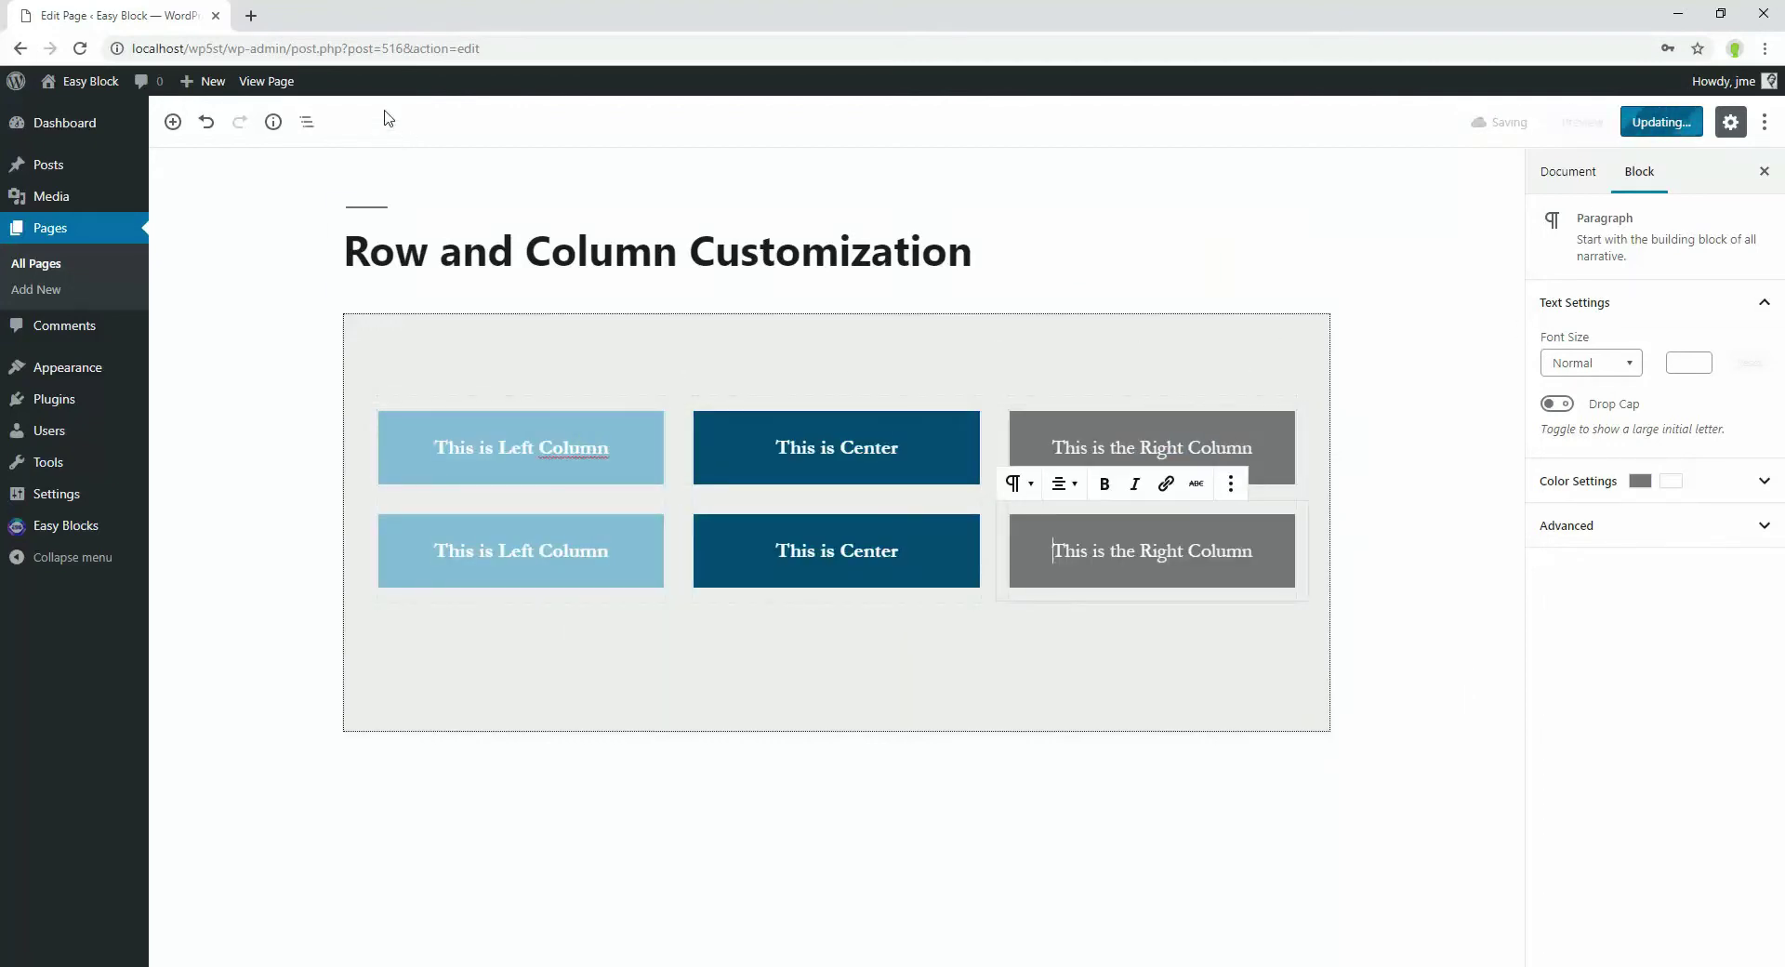
Preview the published page and inspect the finished example row with its wavy background.
left_click(271, 175)
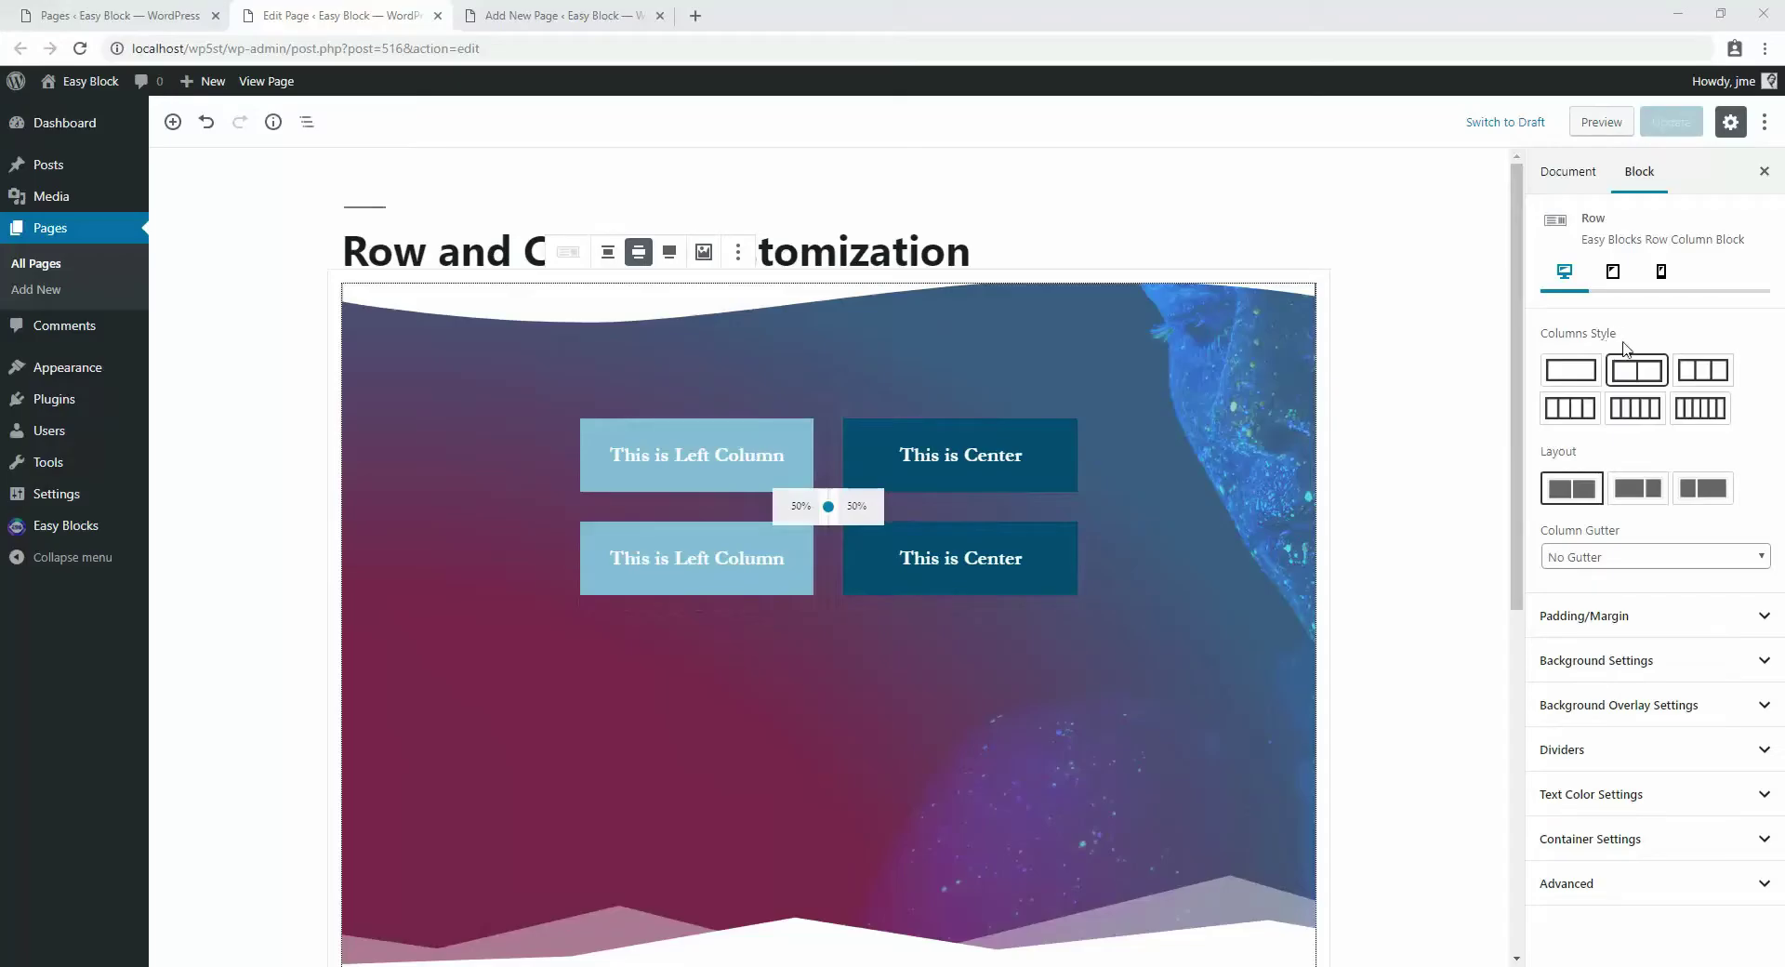
mouse_move(1591, 336)
left_mouse_down()
mouse_move(1537, 333)
mouse_move(1609, 336)
left_mouse_up()
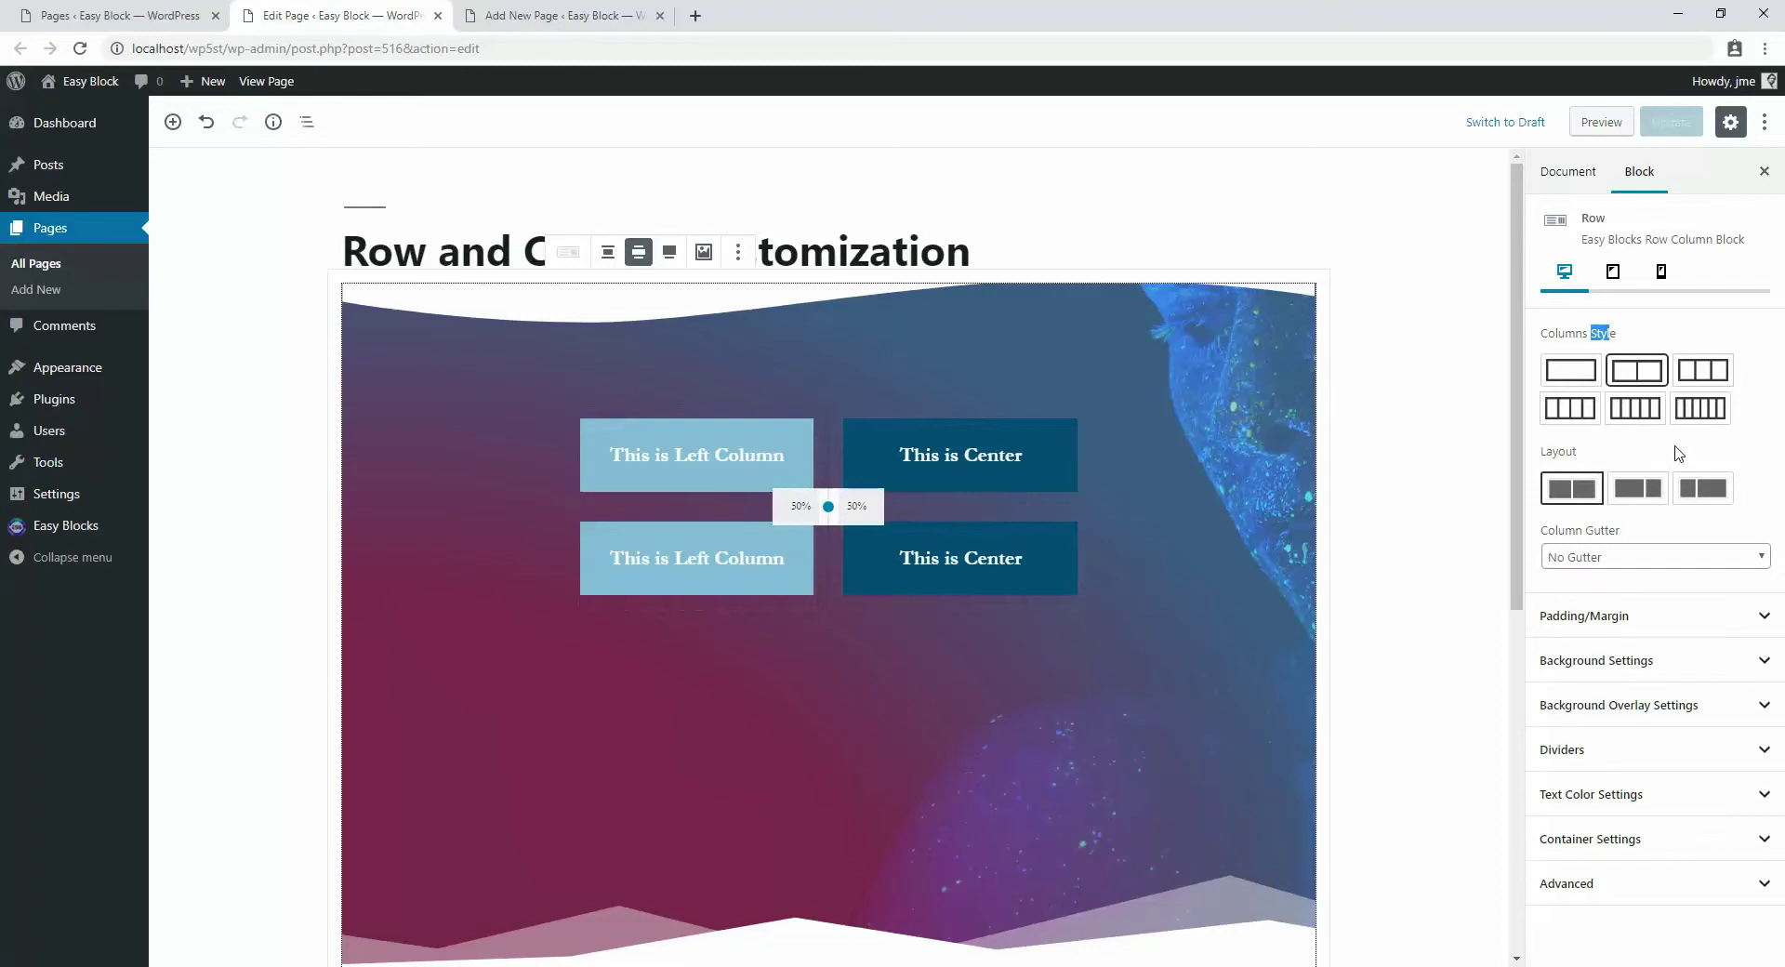
Switch the row to four columns and type 'This is another 4th' in the new column.
left_click(1697, 369)
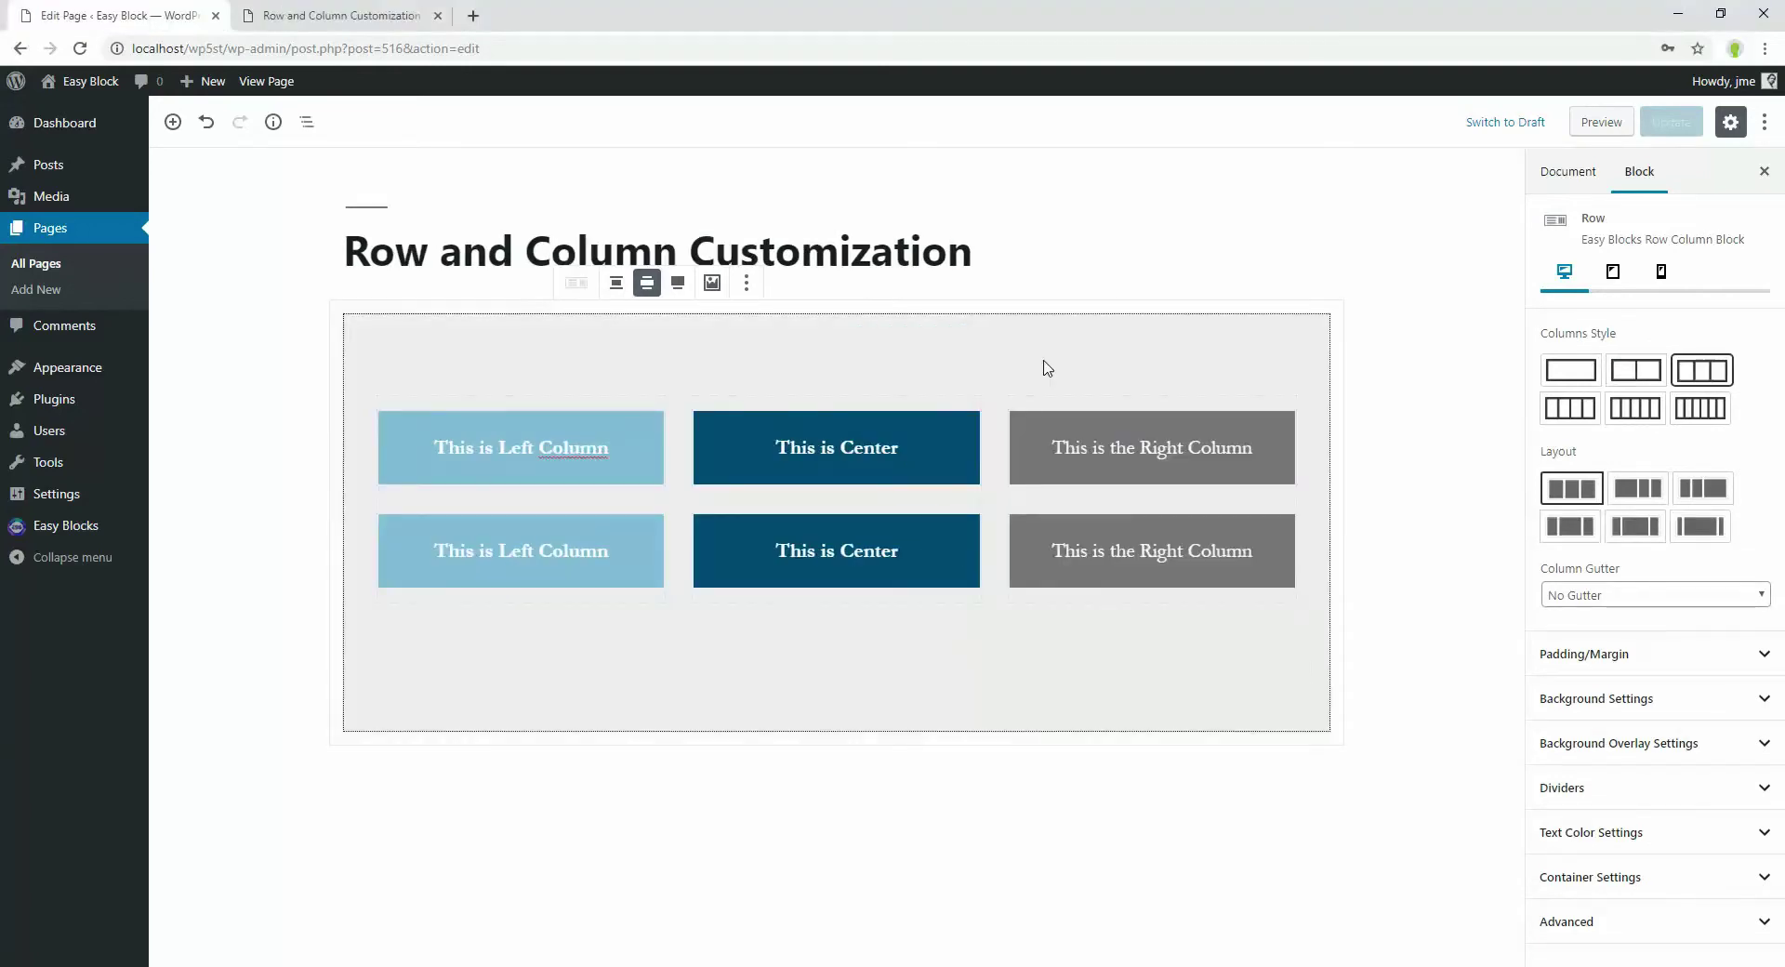
left_click(1569, 407)
left_click(1184, 429)
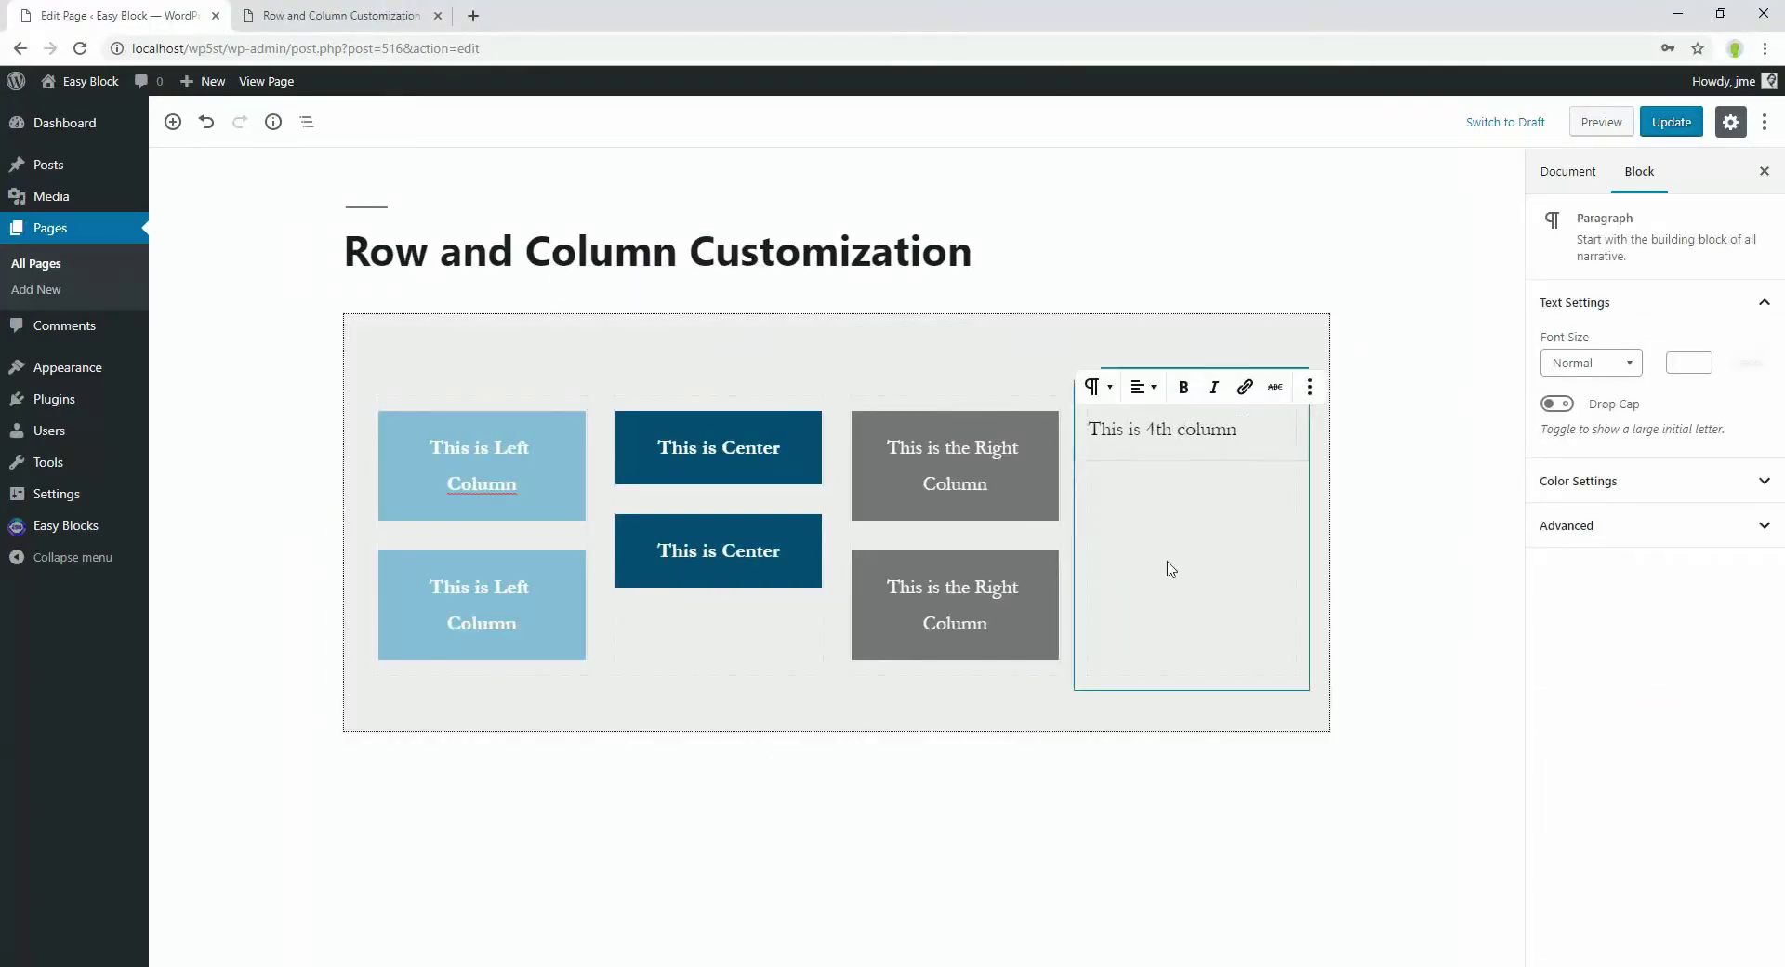
key("Return")
type("This is another 4th")
Save the page and view the updated published page in a fresh tab.
key("ctrl+s")
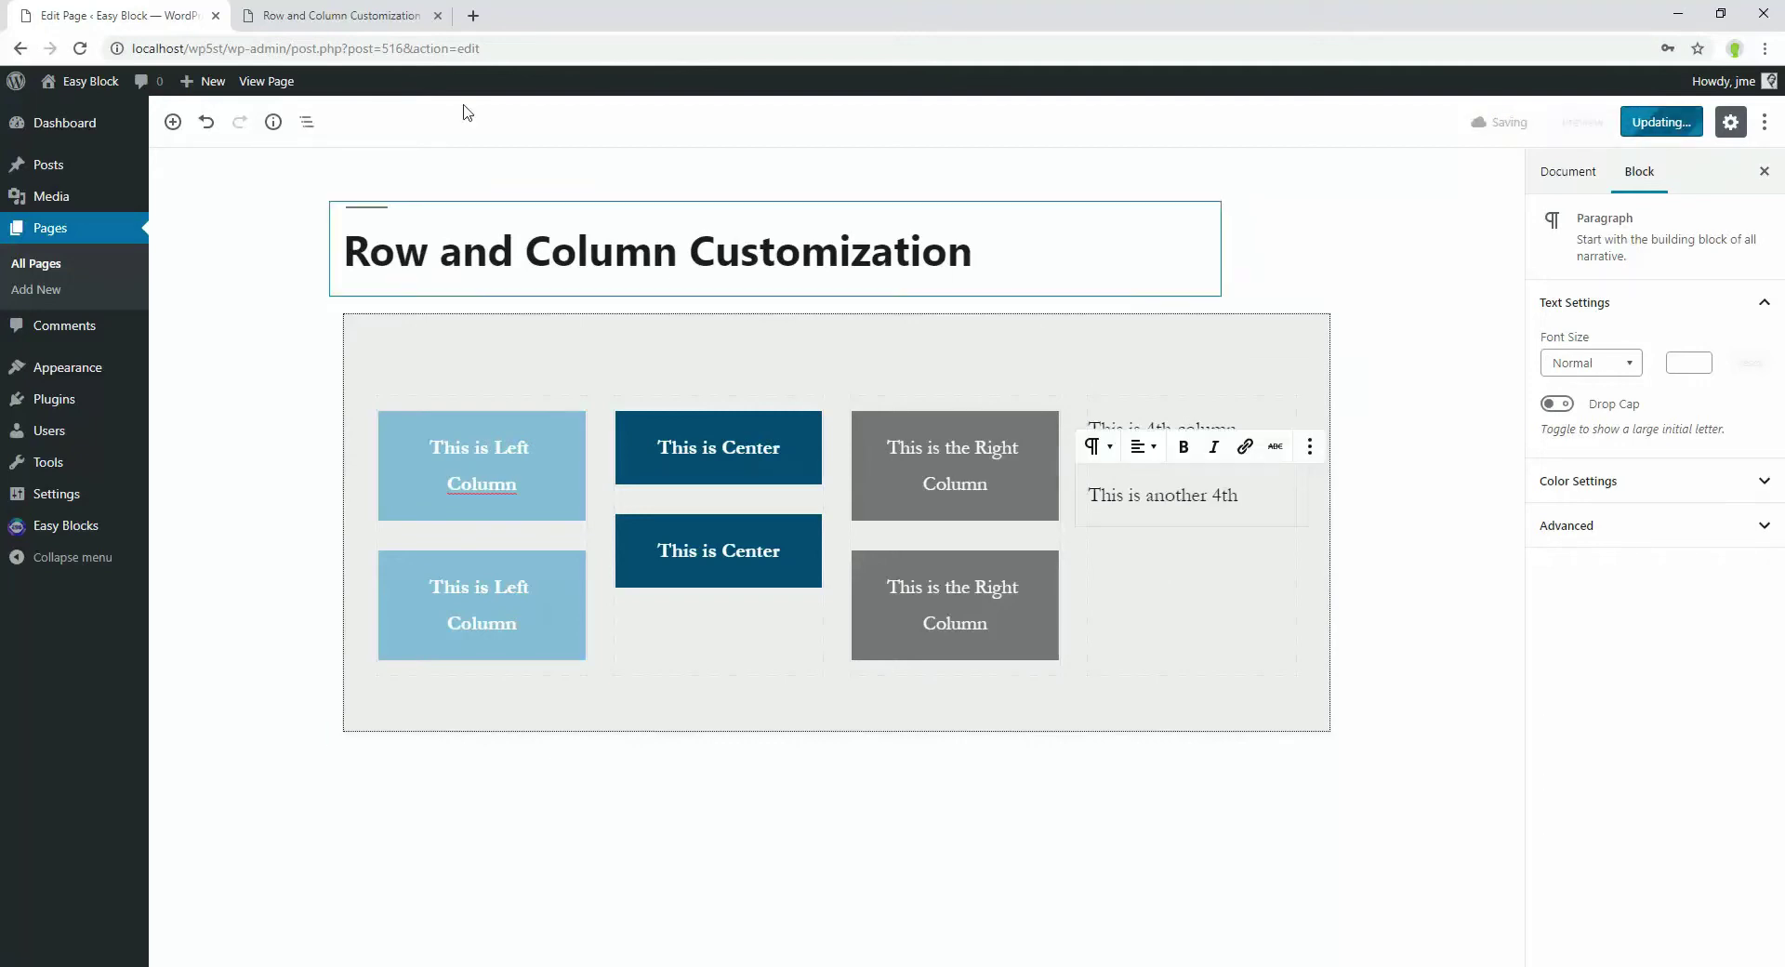
middle_click(271, 174)
left_click(440, 16)
left_click(372, 16)
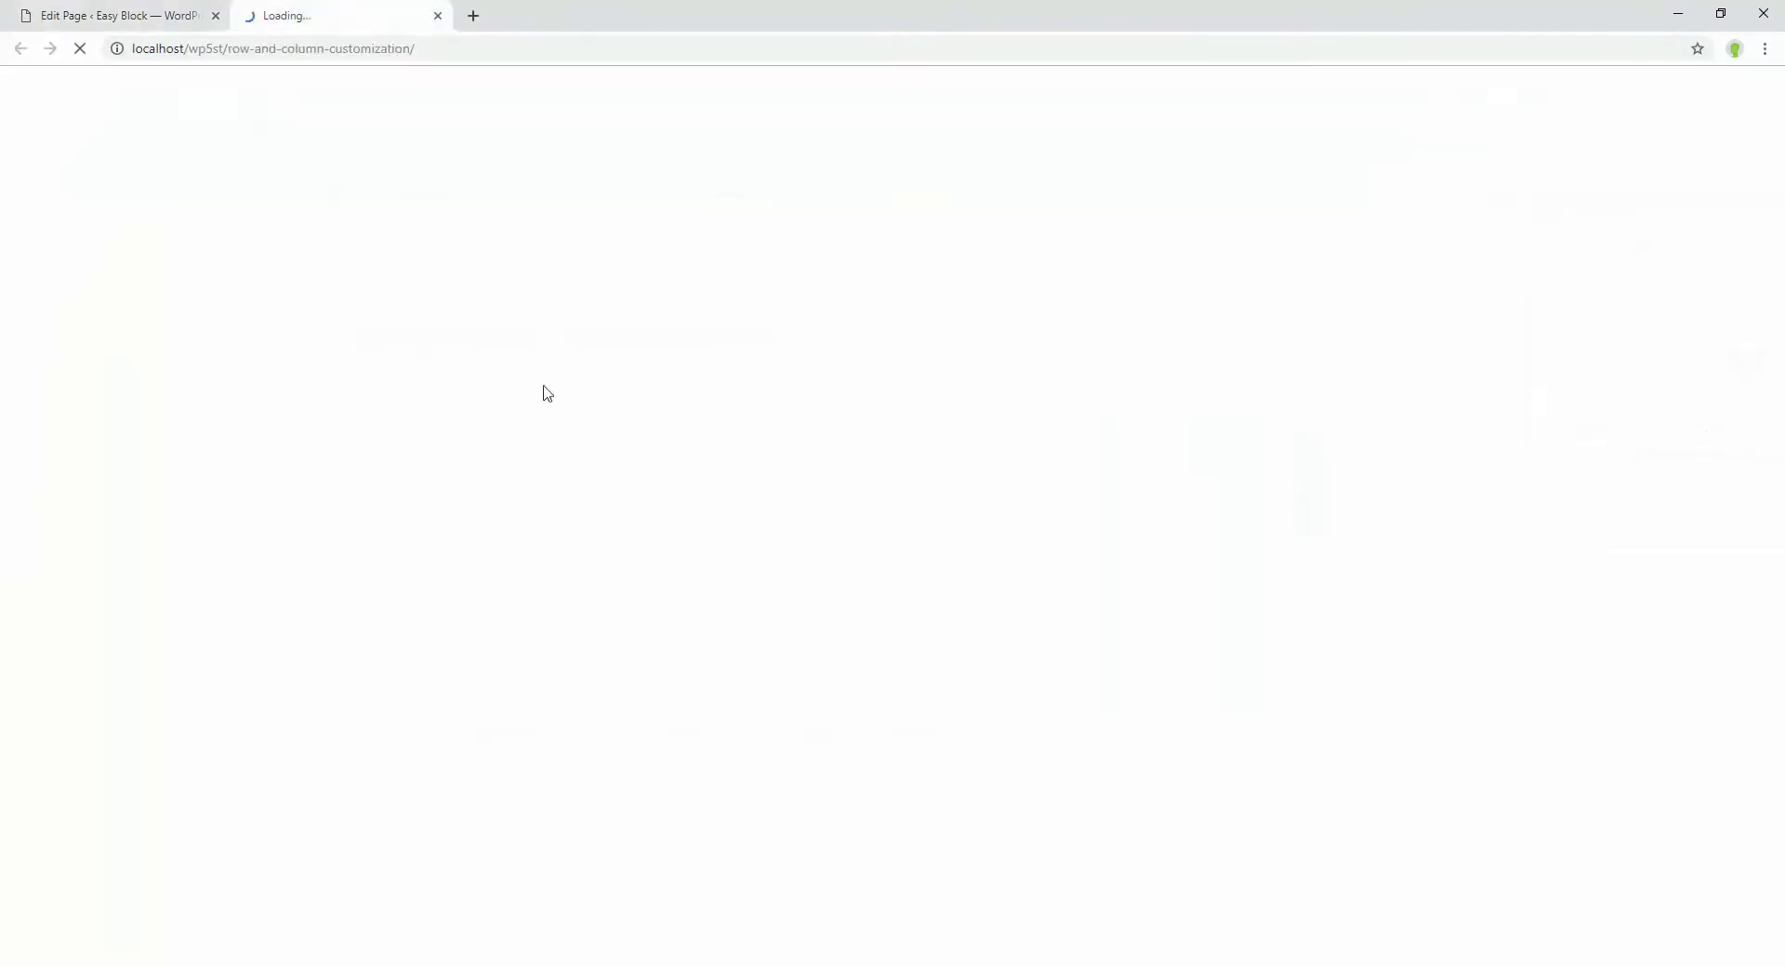
left_click(123, 8)
Give both fourth-column paragraphs black backgrounds, one with gray text and one with white text.
left_click(1207, 499)
left_click(1622, 481)
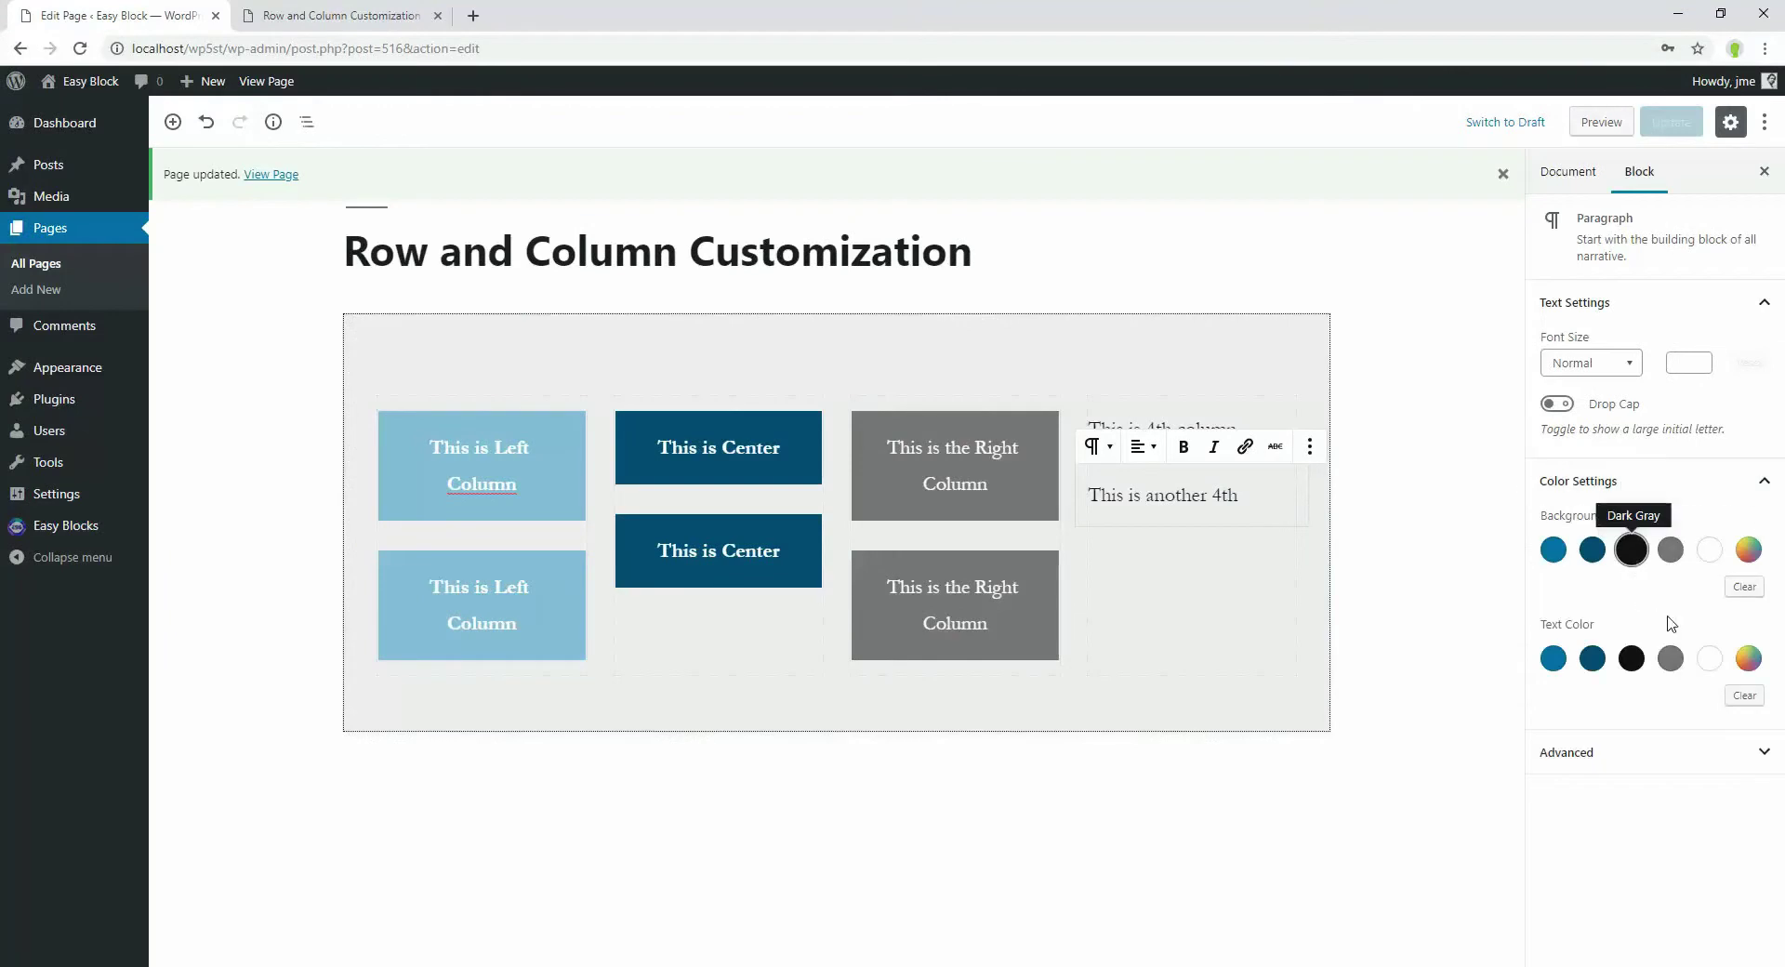
left_click(1631, 551)
left_click(1670, 660)
left_click(1203, 423)
left_click(1622, 482)
left_click(1631, 552)
left_click(1709, 659)
Save and reload the live page to check the black fourth column.
key("ctrl+s")
left_click(342, 5)
key("F5")
left_click(138, 4)
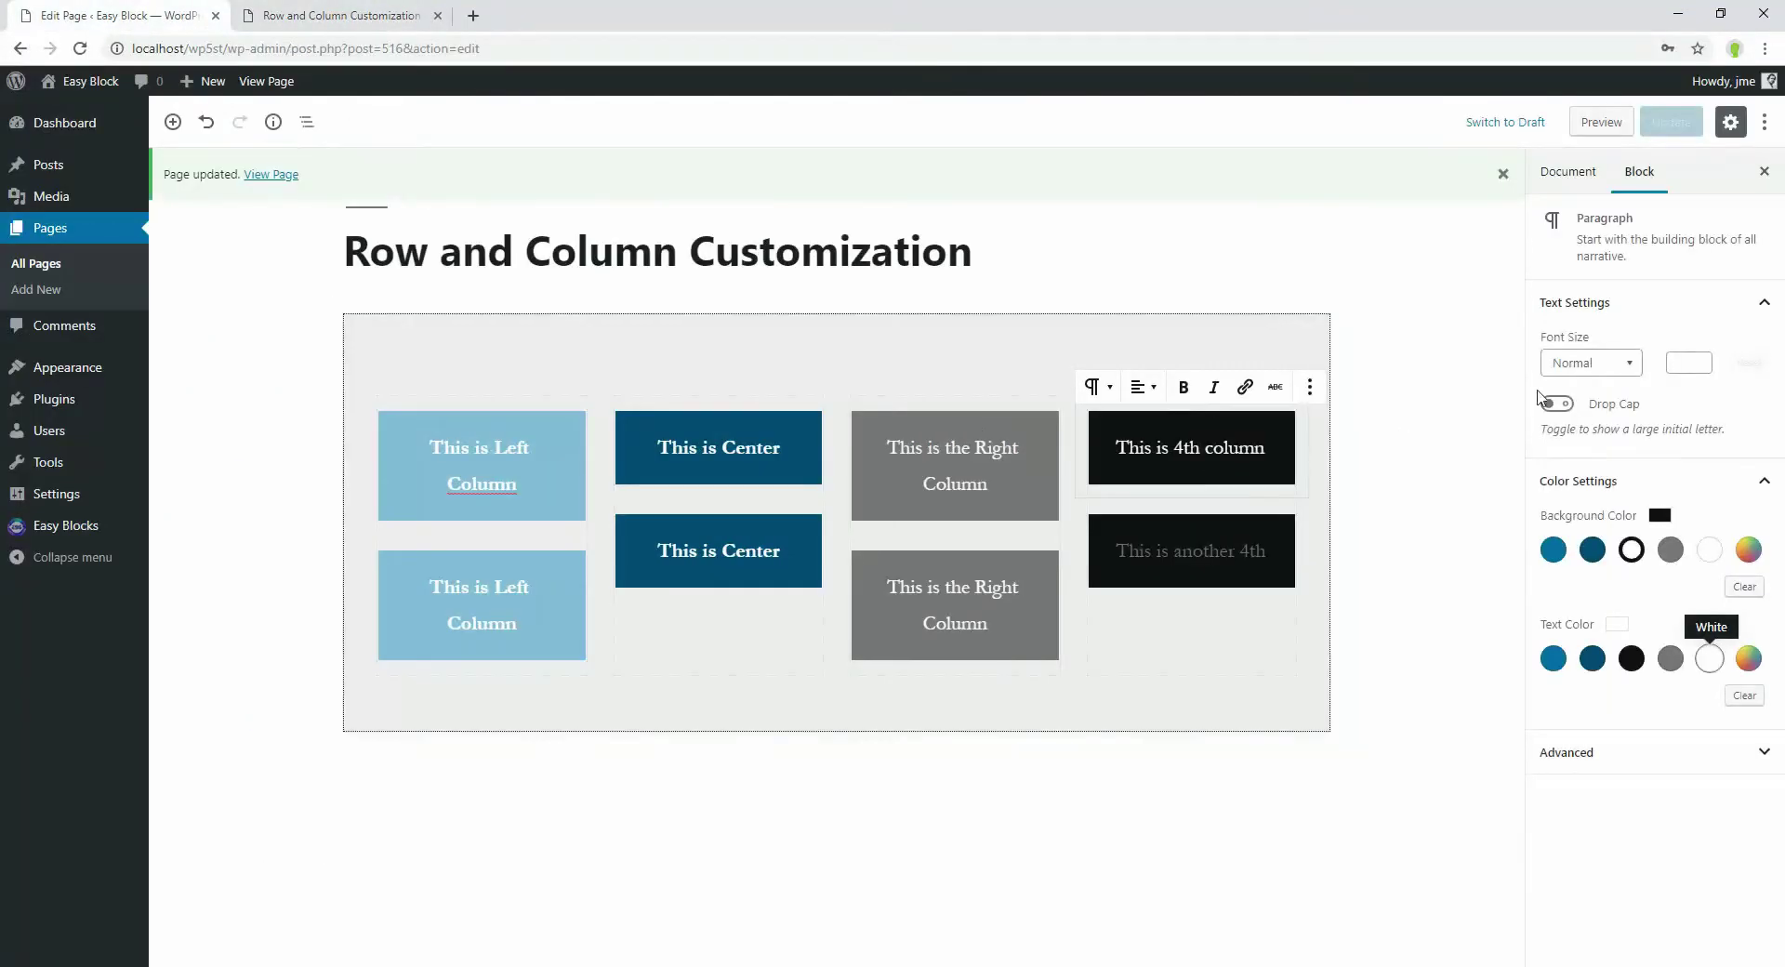
Try six columns, then settle on two columns with a 33/67 layout and Widest: 80px gutter.
left_click(914, 371)
left_click(1658, 408)
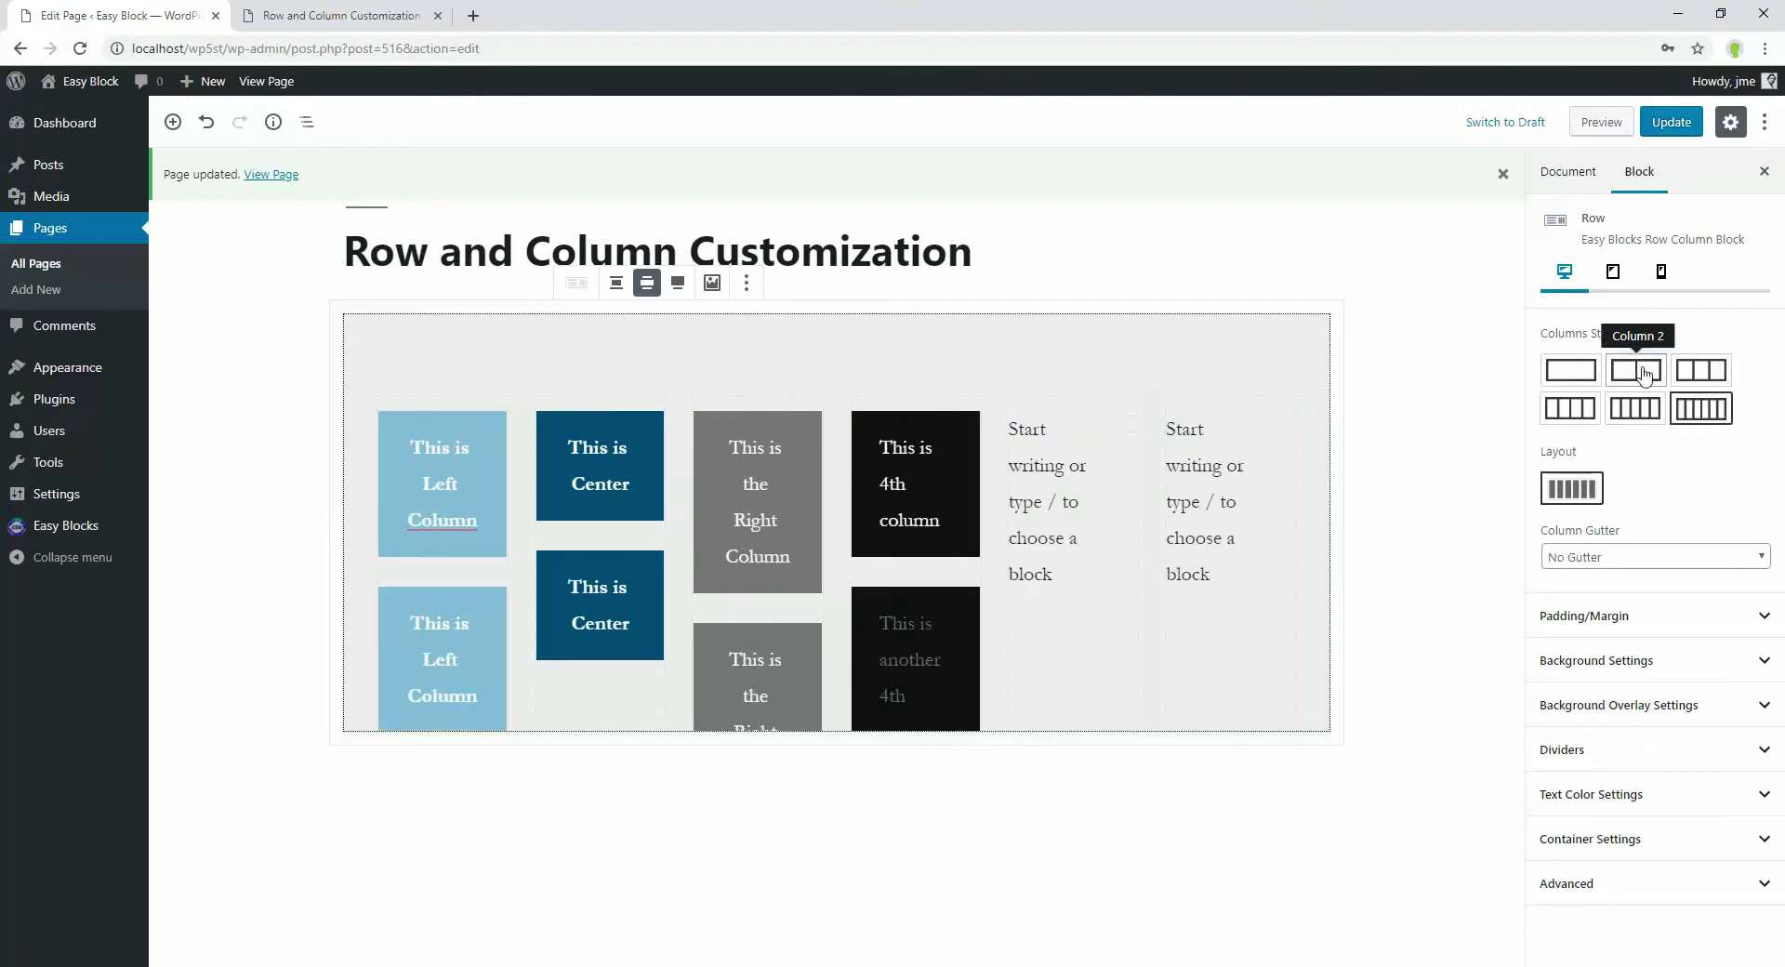
left_click(1636, 370)
left_click(1725, 493)
left_click(1654, 557)
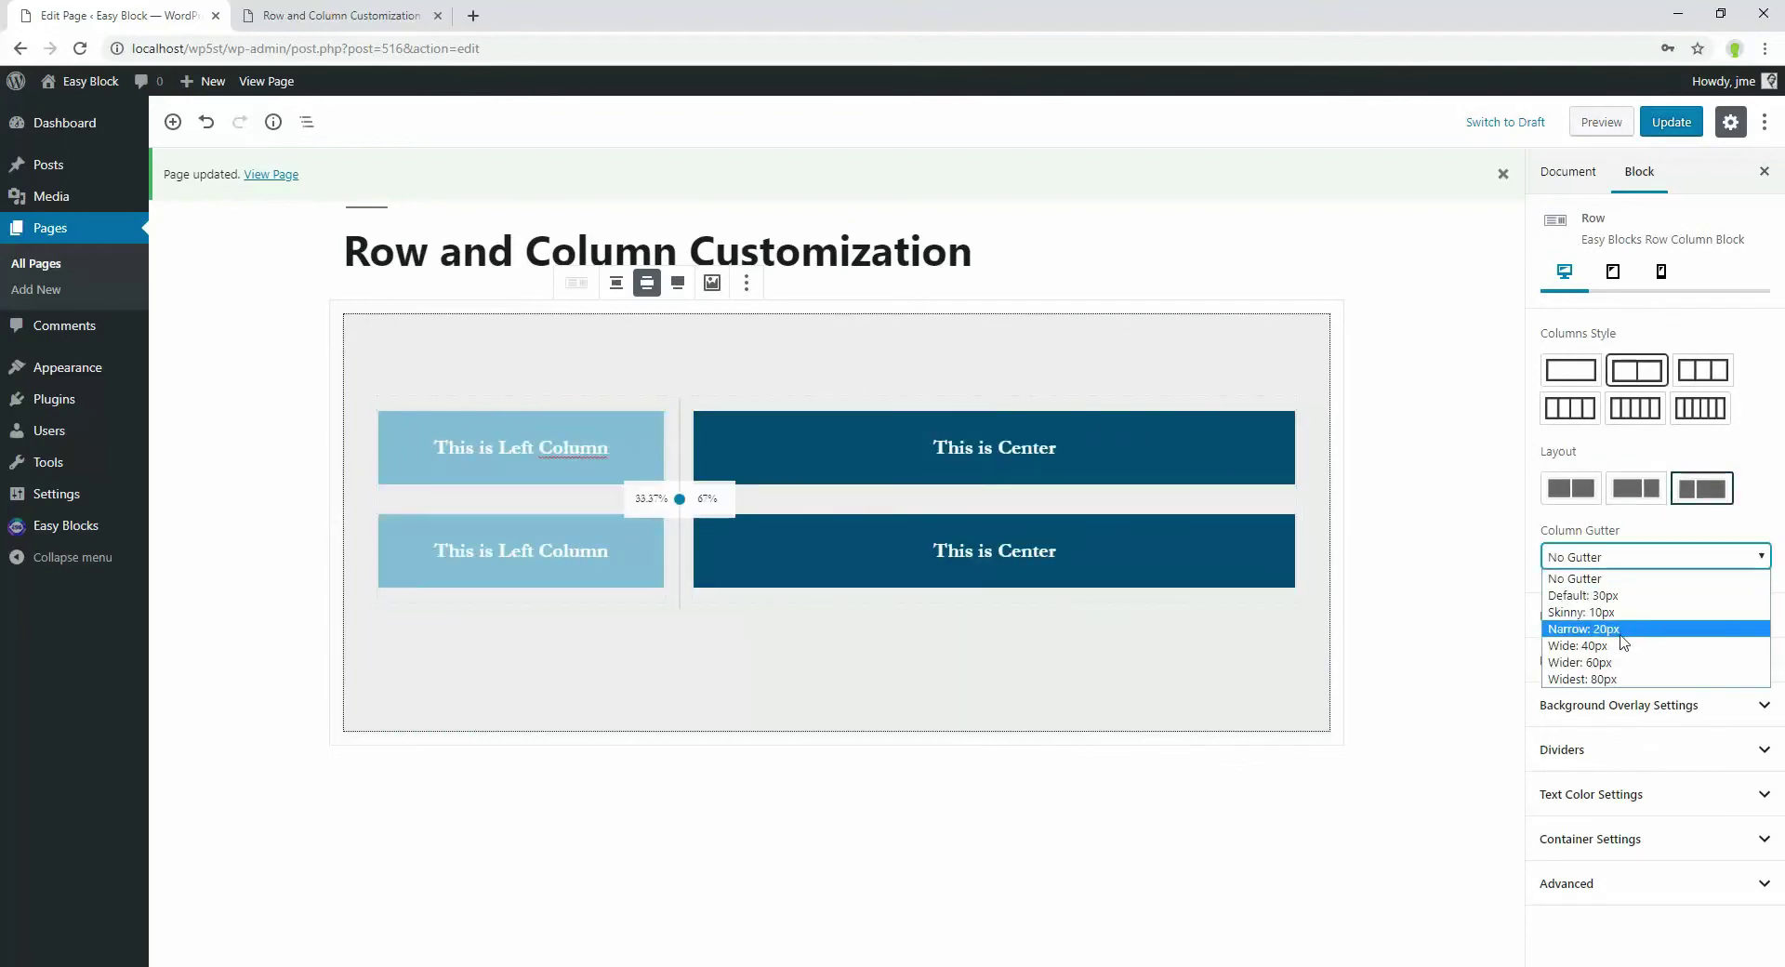
left_click(1581, 648)
left_click(1654, 557)
left_click(1580, 679)
Update the page and reload the live page to check the two-column layout.
left_click(1671, 122)
left_click(358, 10)
key("F5")
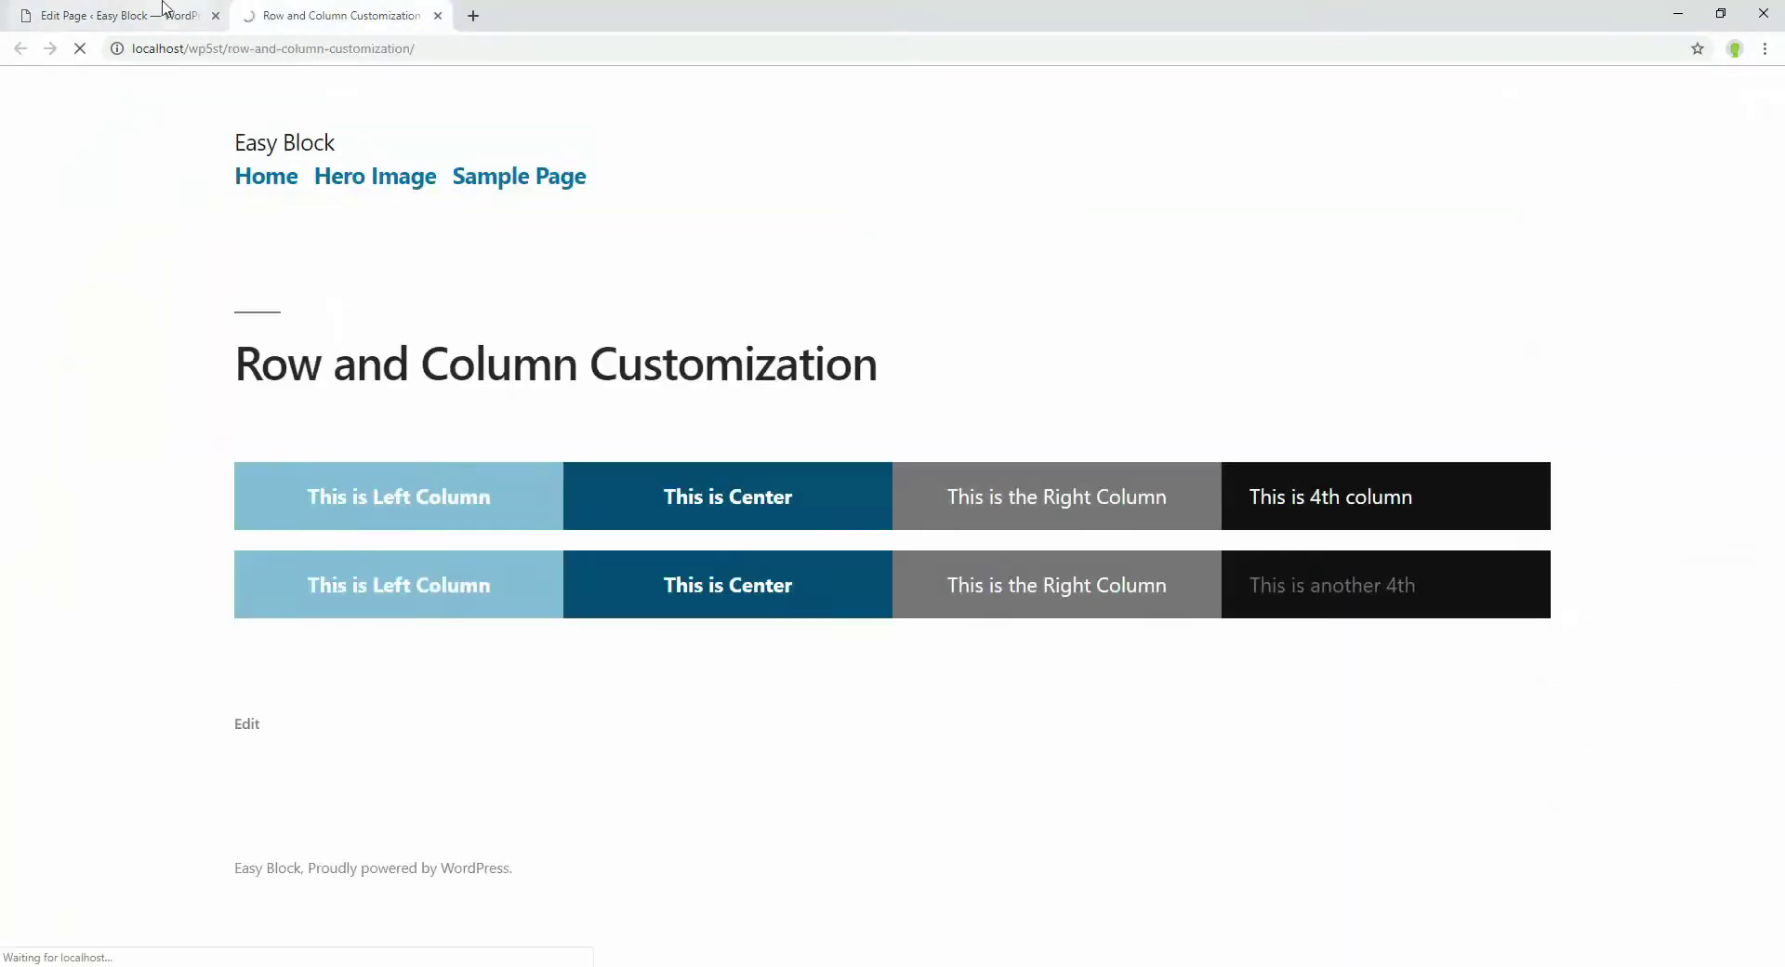
left_click(114, 11)
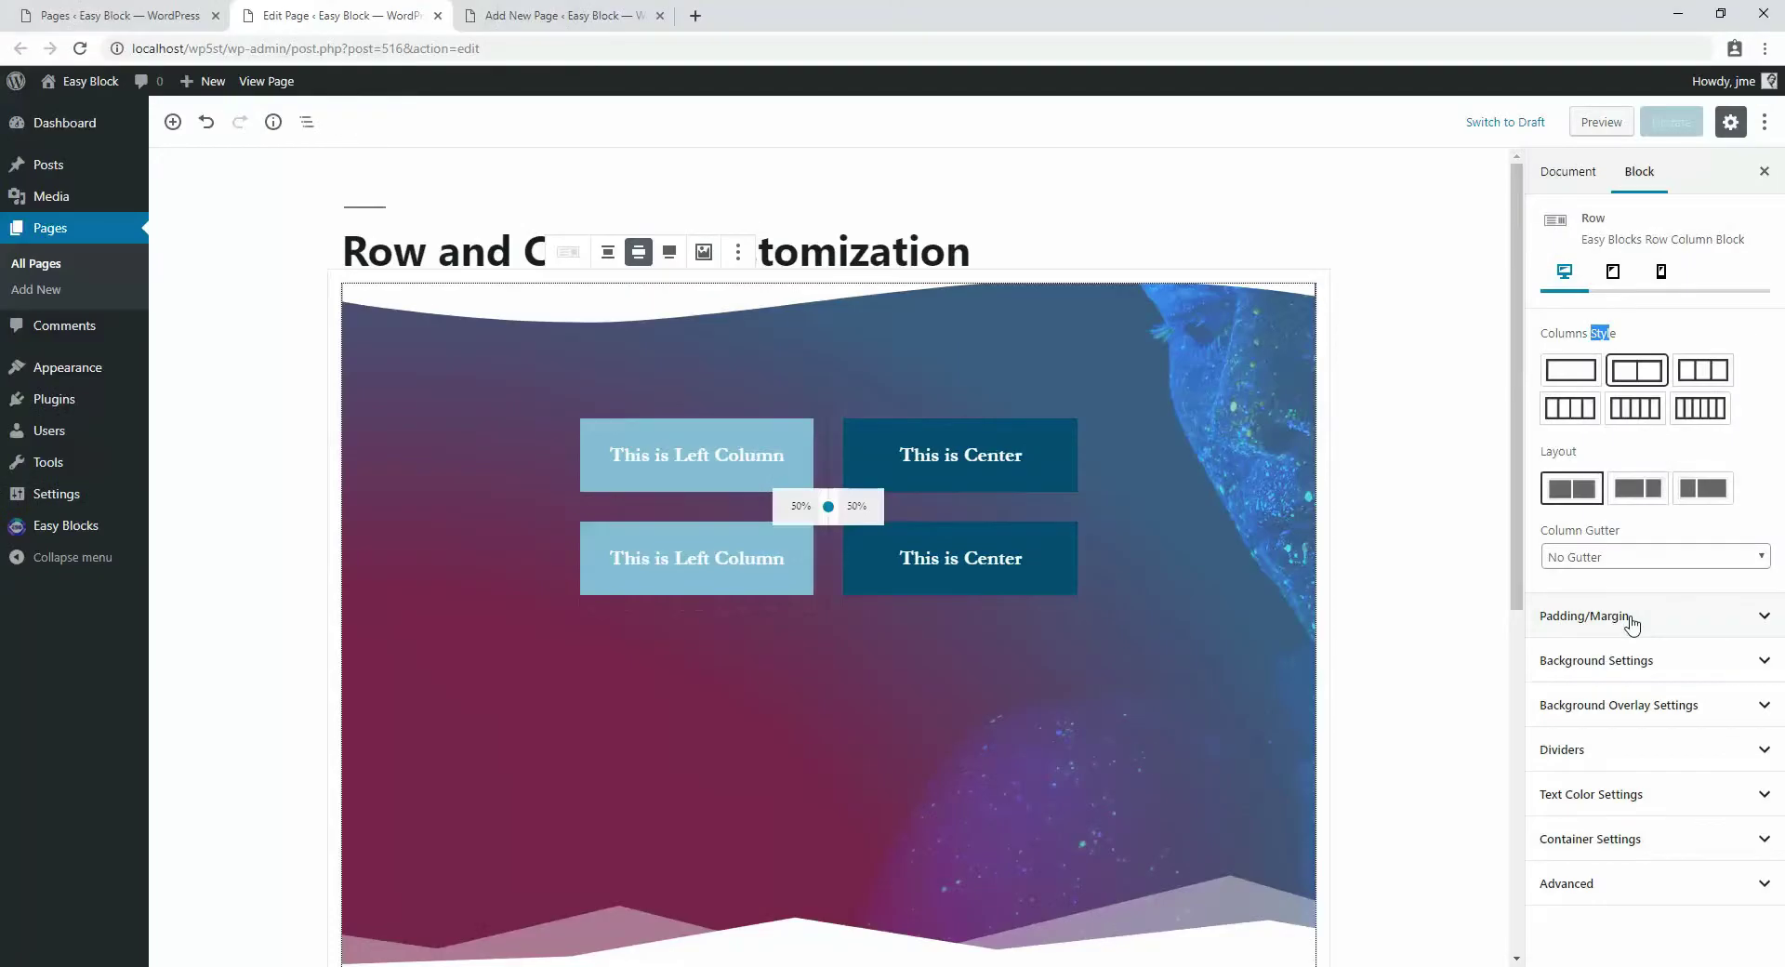
Expand Padding/Margin and drag the padding sliders to lower the columns with more top padding.
left_click(1631, 623)
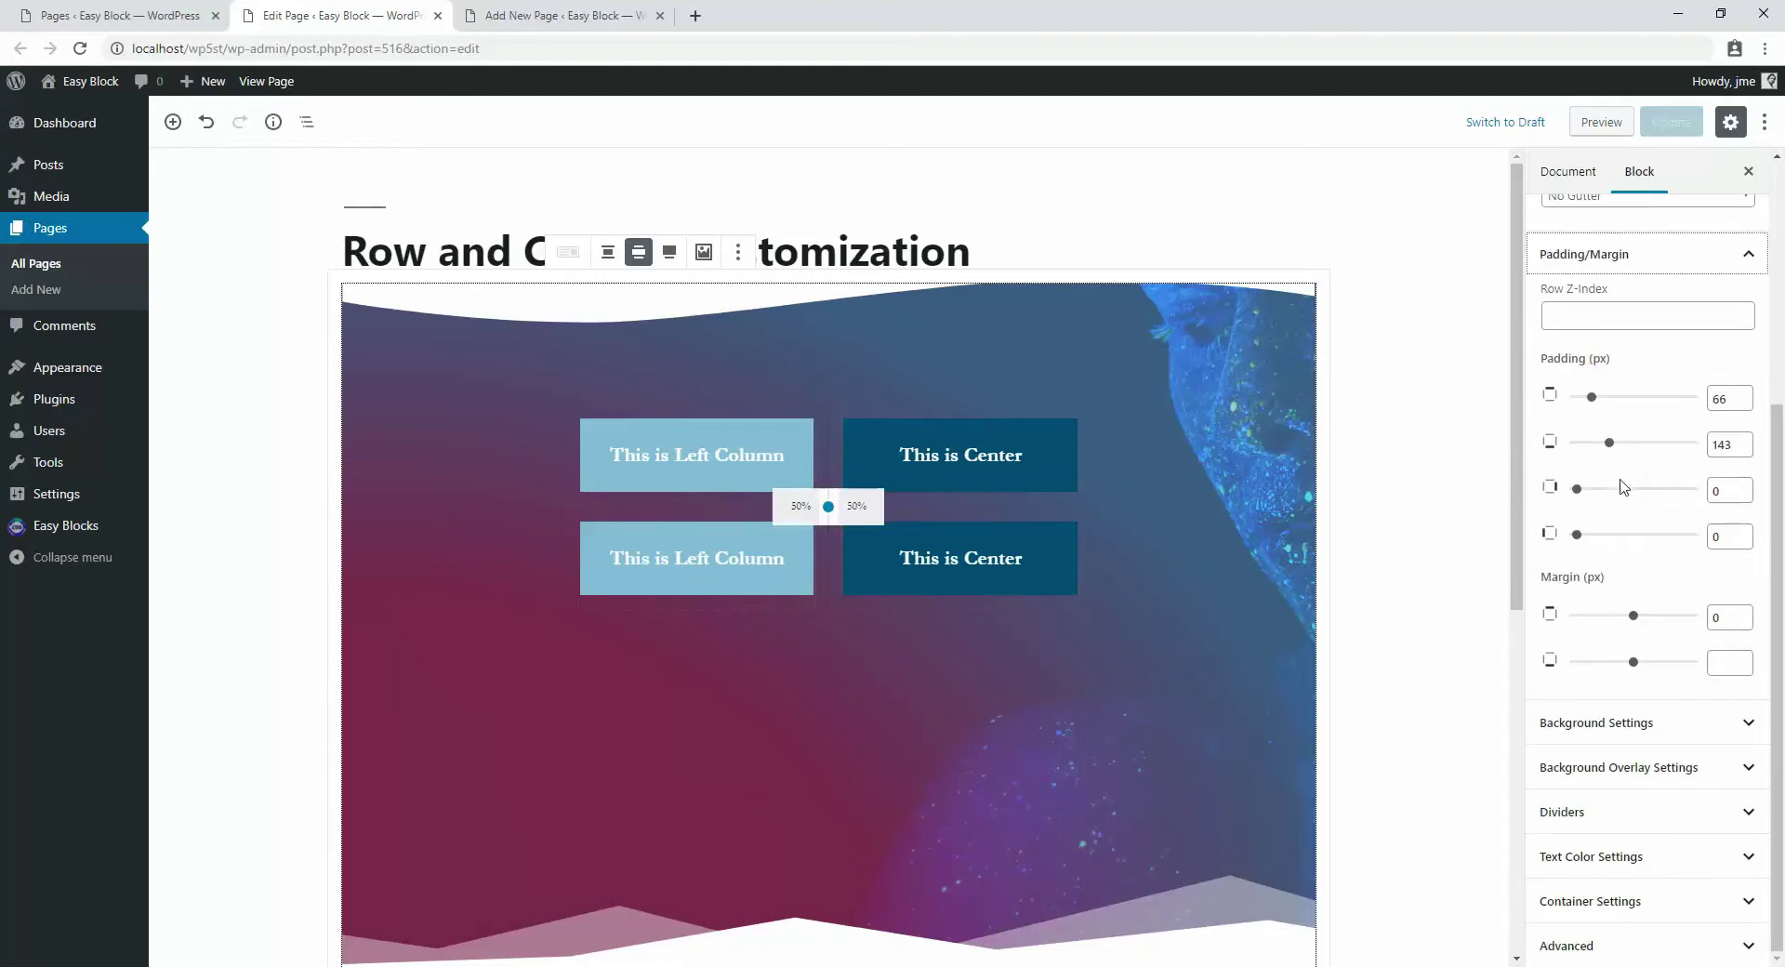
left_click_drag(1614, 359, 1552, 363)
left_click_drag(1606, 577, 1565, 580)
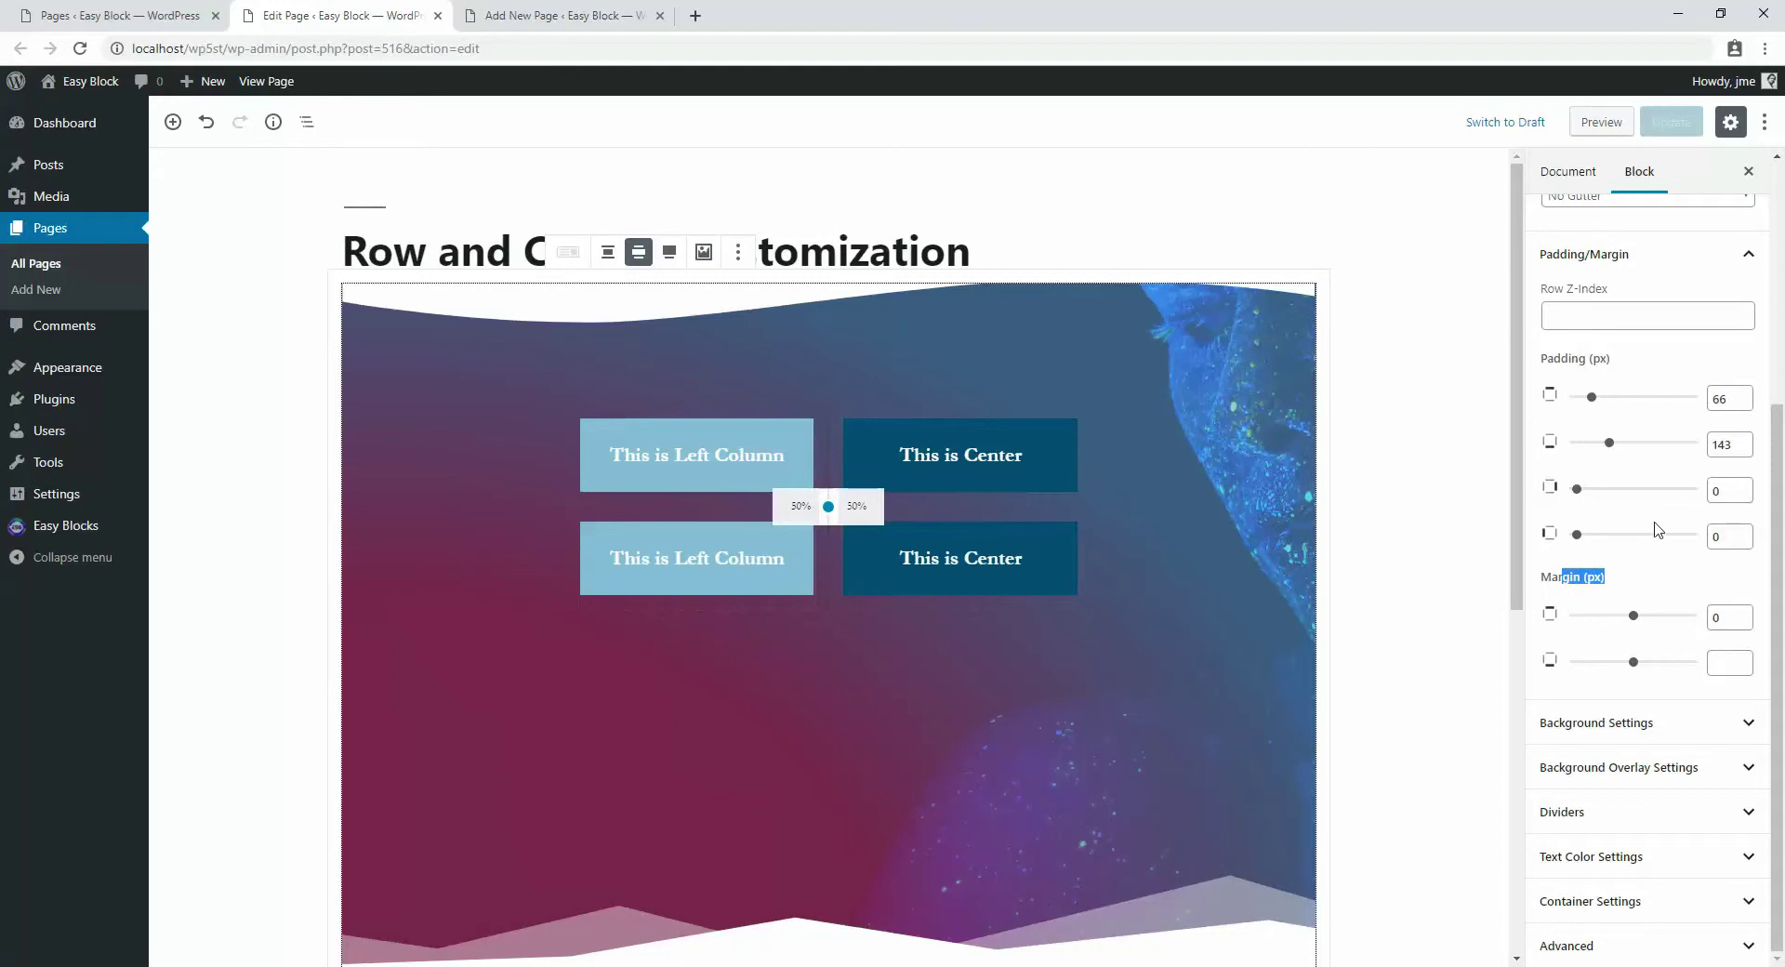
left_click_drag(1622, 358, 1583, 358)
left_click_drag(1599, 407, 1633, 398)
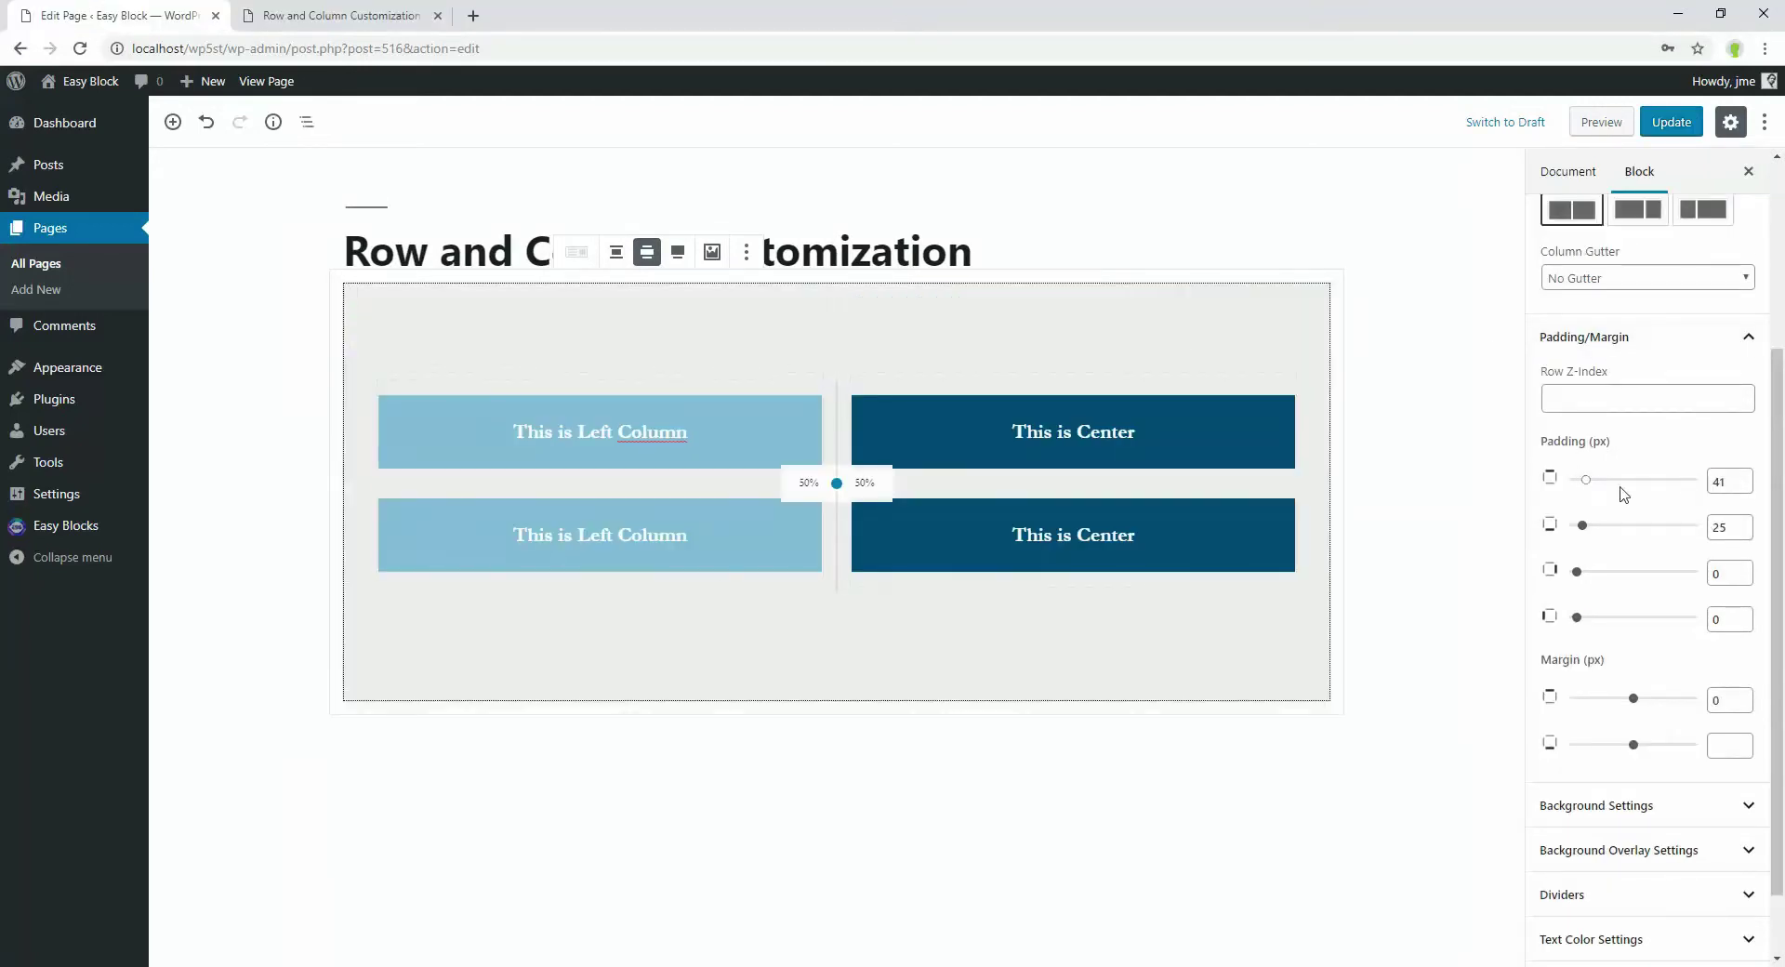
Raise the top padding to 262, save, and check the live page.
left_click_drag(1581, 479, 1635, 480)
key("ctrl+s")
left_click(378, 8)
key("F5")
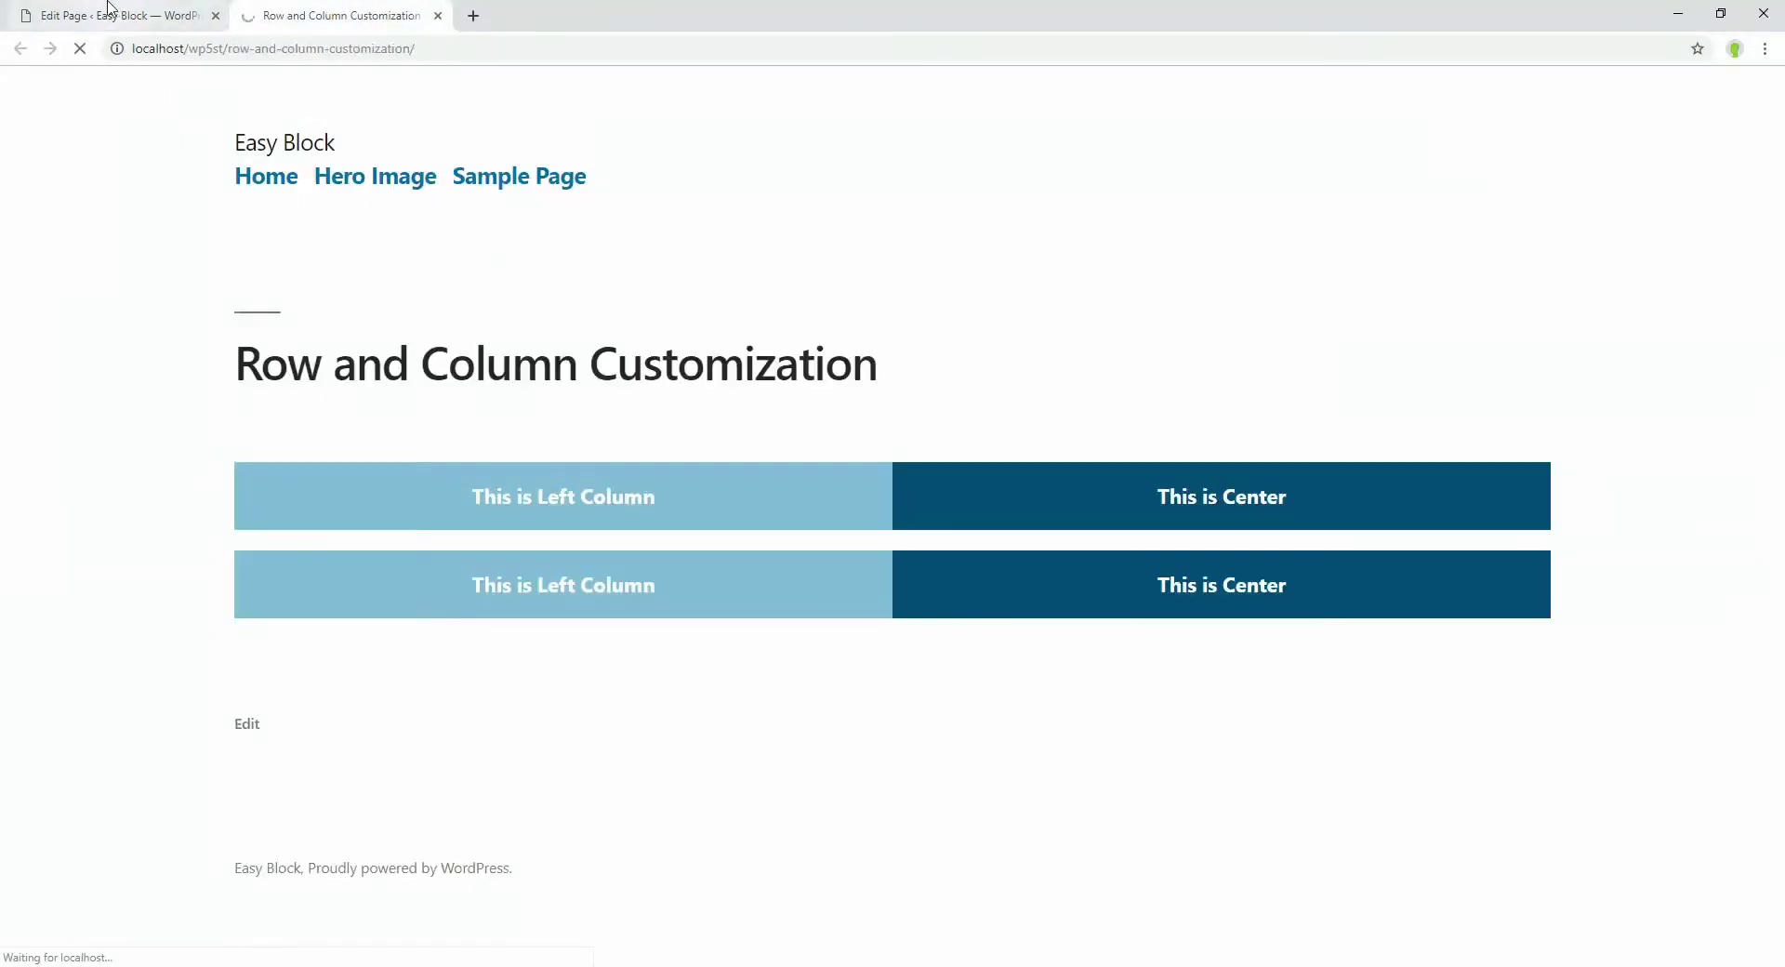
left_click(115, 11)
Push the right padding to its maximum 500, save, and check the live page.
left_click_drag(1577, 573, 1701, 585)
key("ctrl+s")
left_click(318, 8)
key("F5")
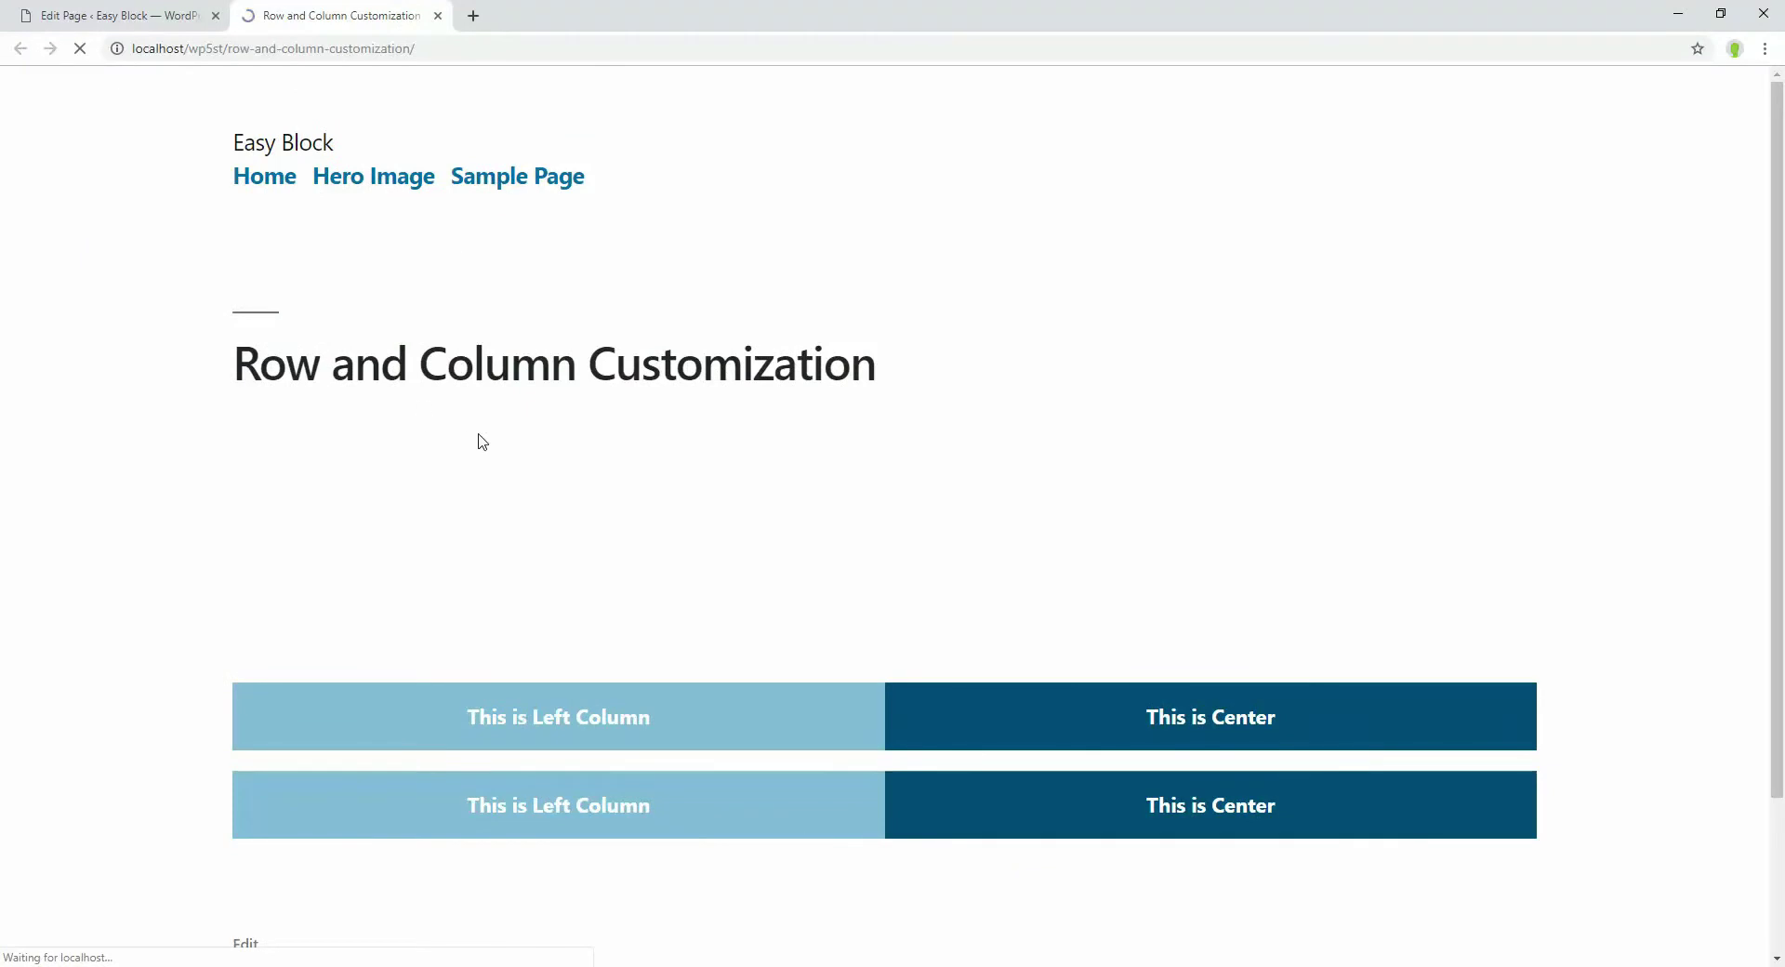
left_click(148, 13)
Set the last padding value to about 352, save, and check the live page.
left_click_drag(1582, 617, 1656, 625)
key("ctrl+s")
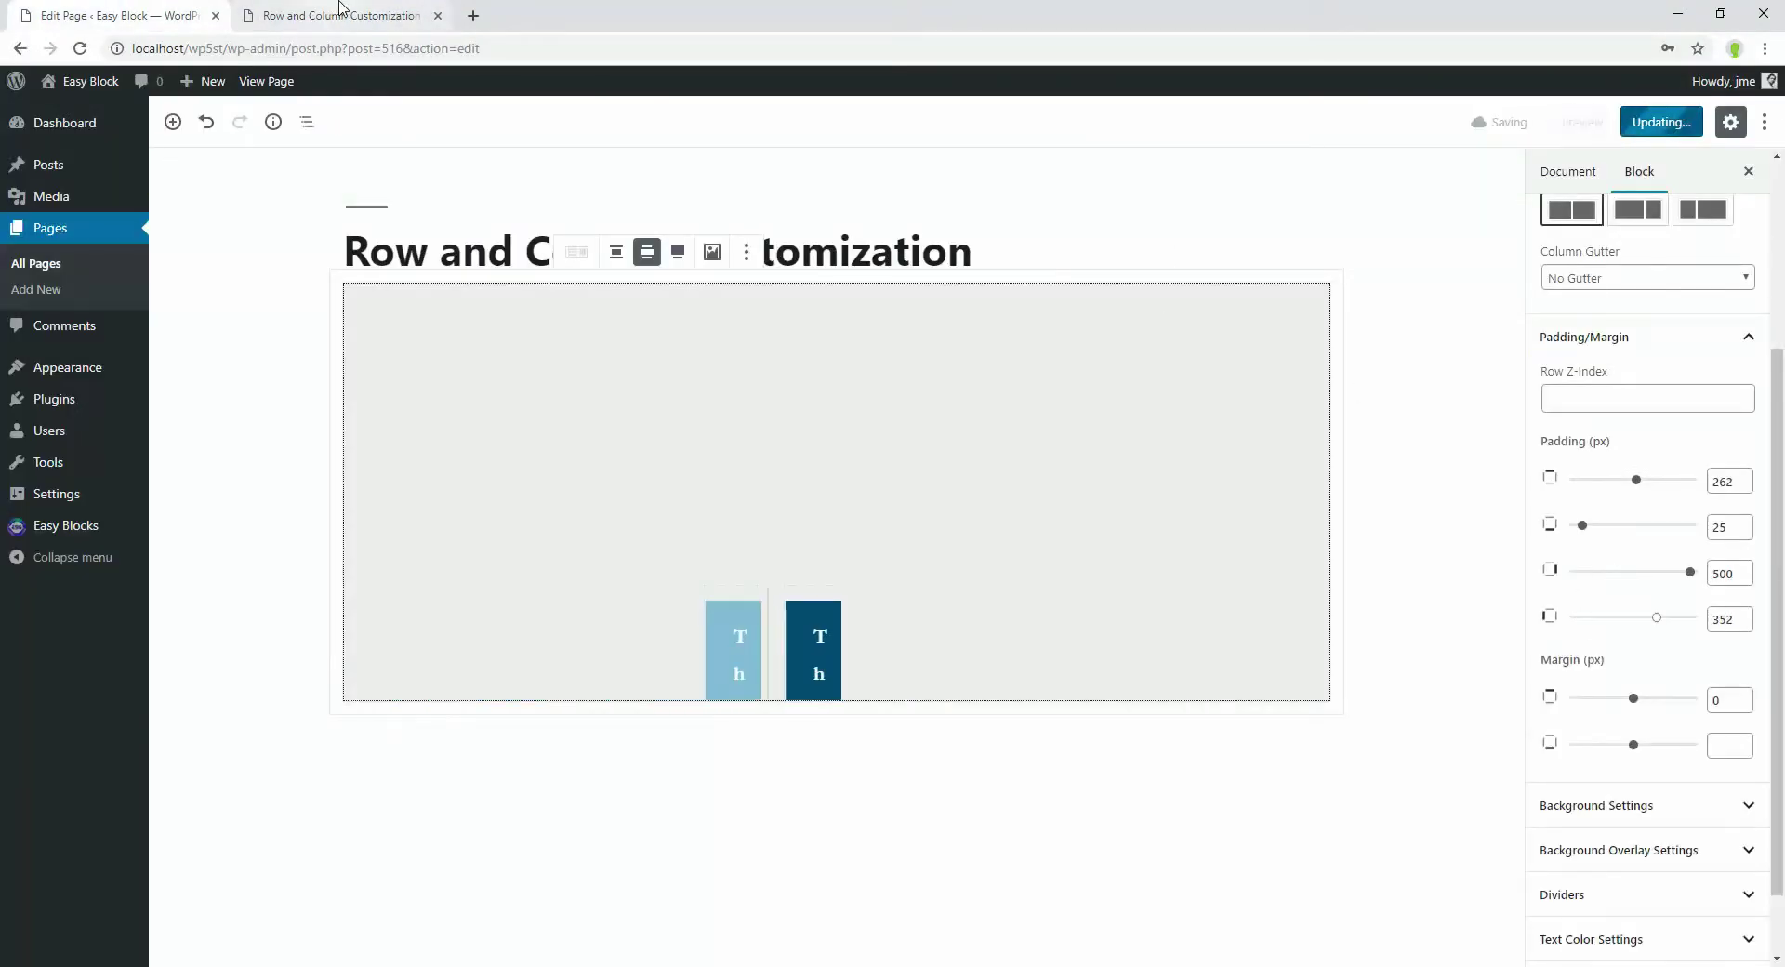
left_click(344, 15)
key("F5")
left_click(149, 15)
Set the top margin to -200, save, and check the live page.
left_click_drag(1633, 699, 1570, 707)
key("ctrl+s")
key("ctrl+2")
key("F5")
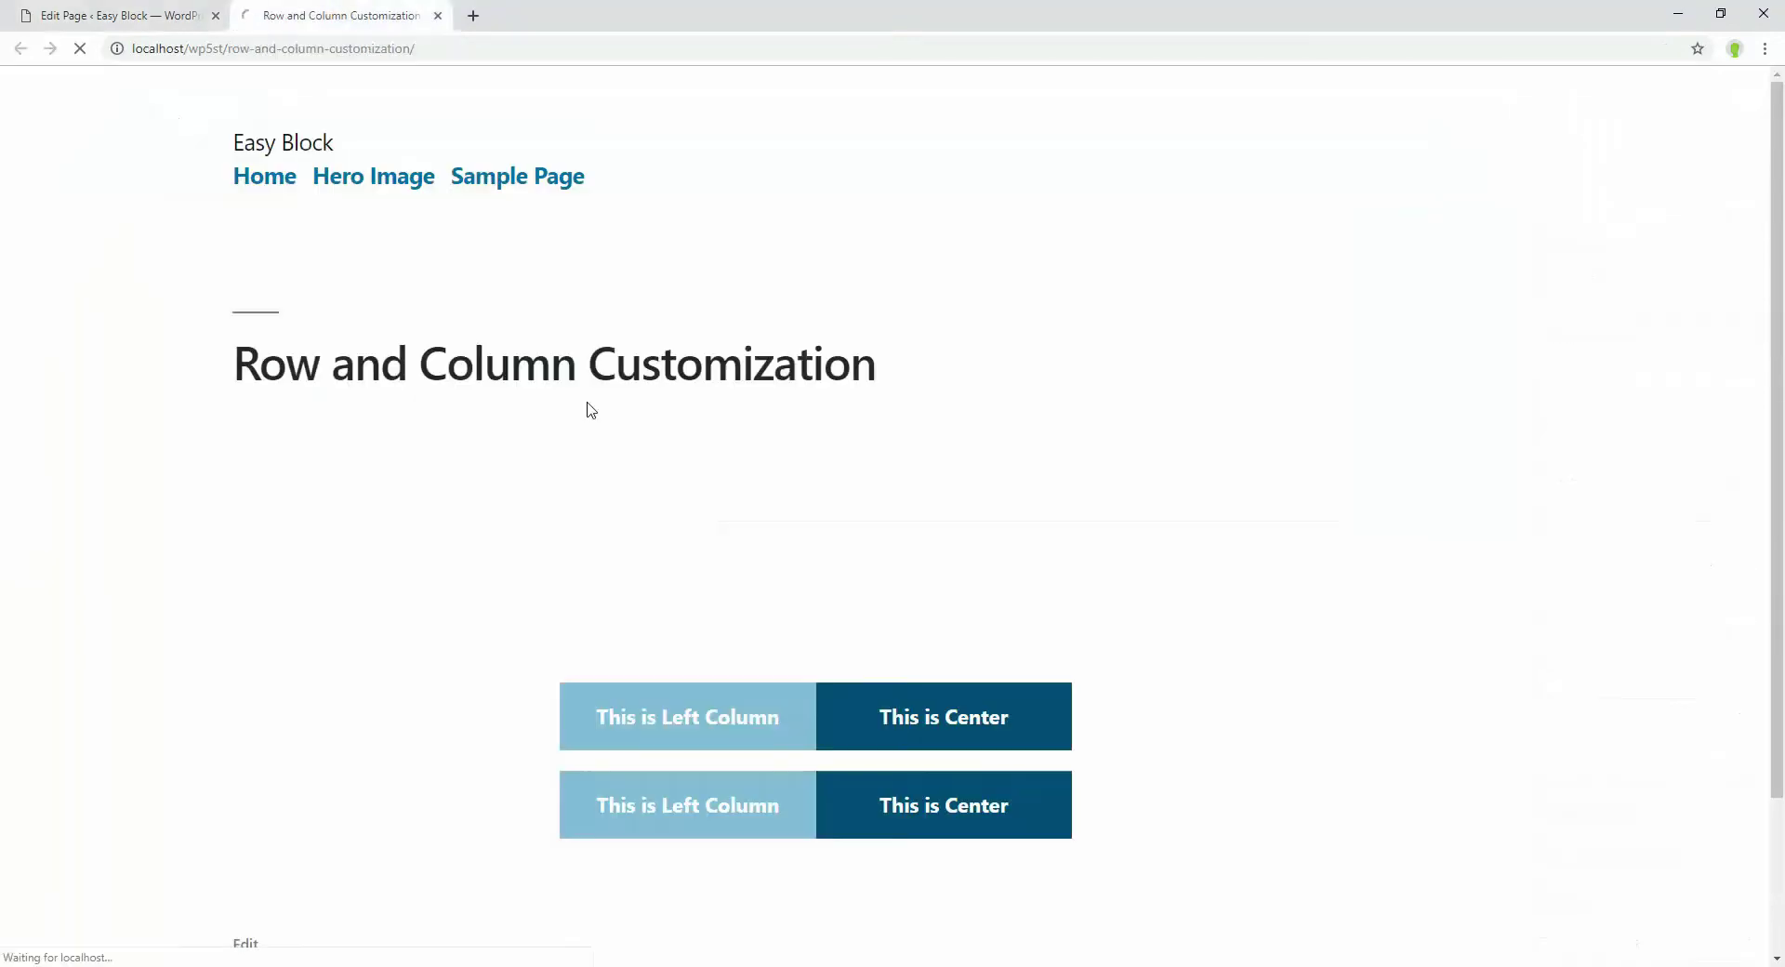
key("ctrl+1")
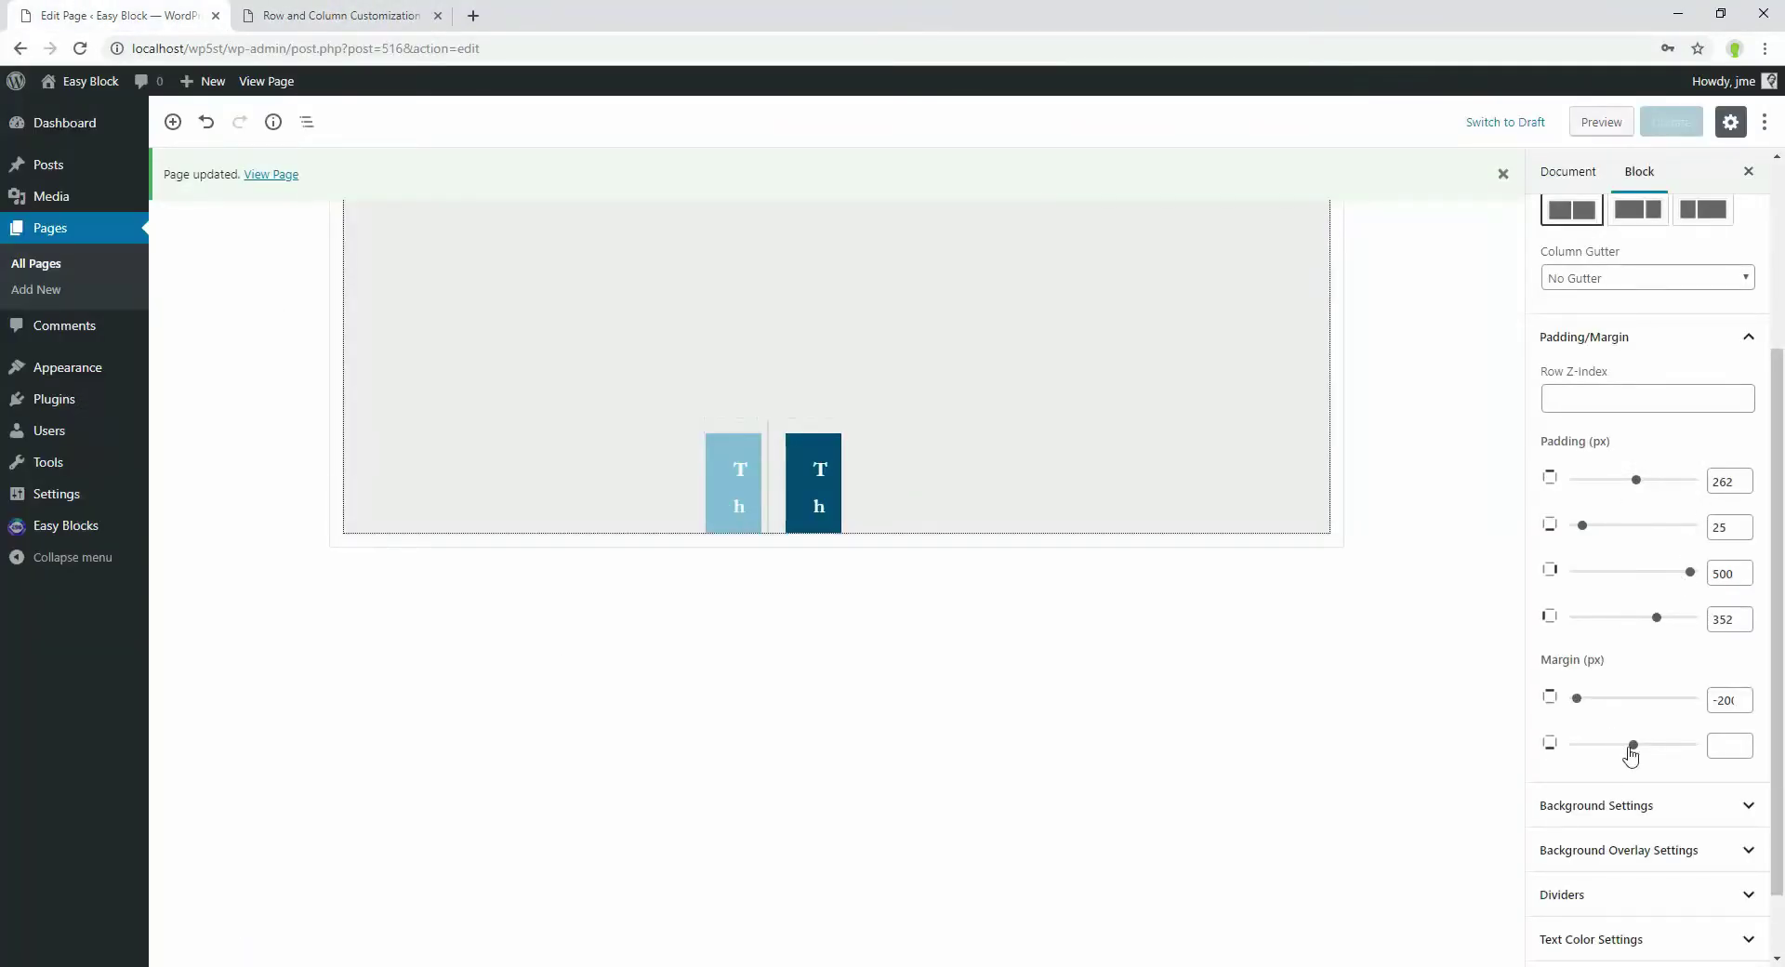
Make the bottom margin strongly negative, save, and reload the live page.
left_click_drag(1631, 747, 1568, 747)
key("ctrl+s")
left_click(360, 9)
key("F5")
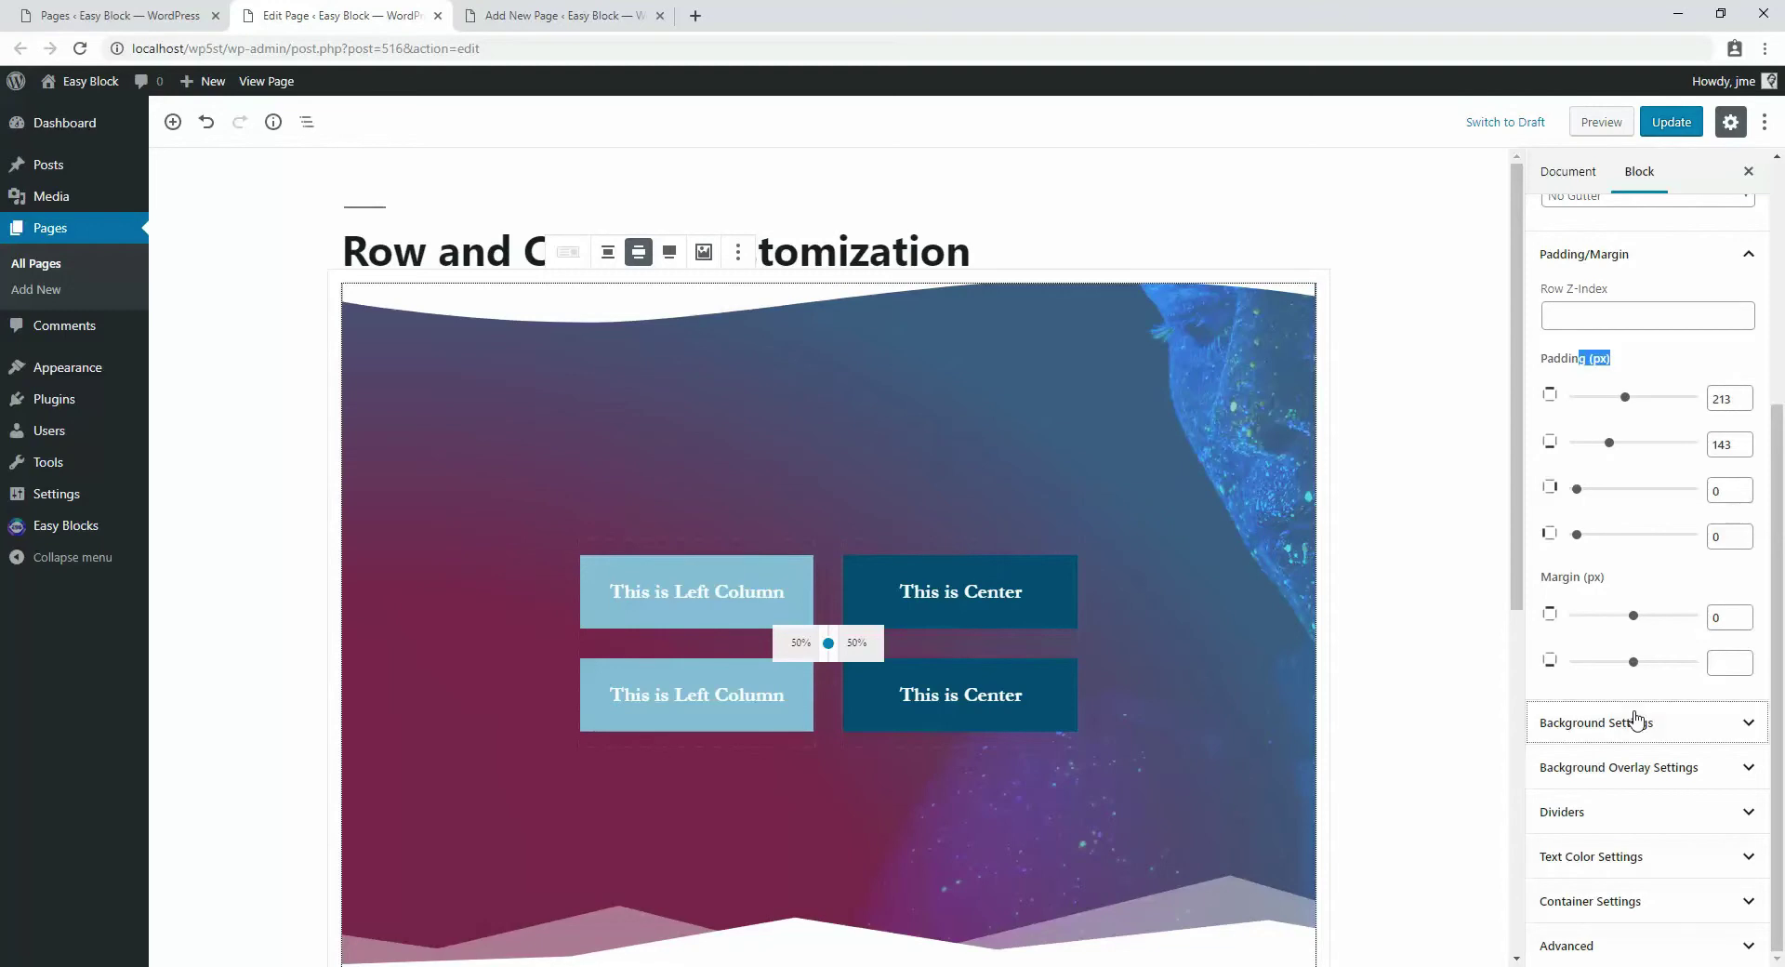
Expand the row's Background Settings to reveal Cover, Center Center, No Repeat and Parallax image options.
left_click(1635, 720)
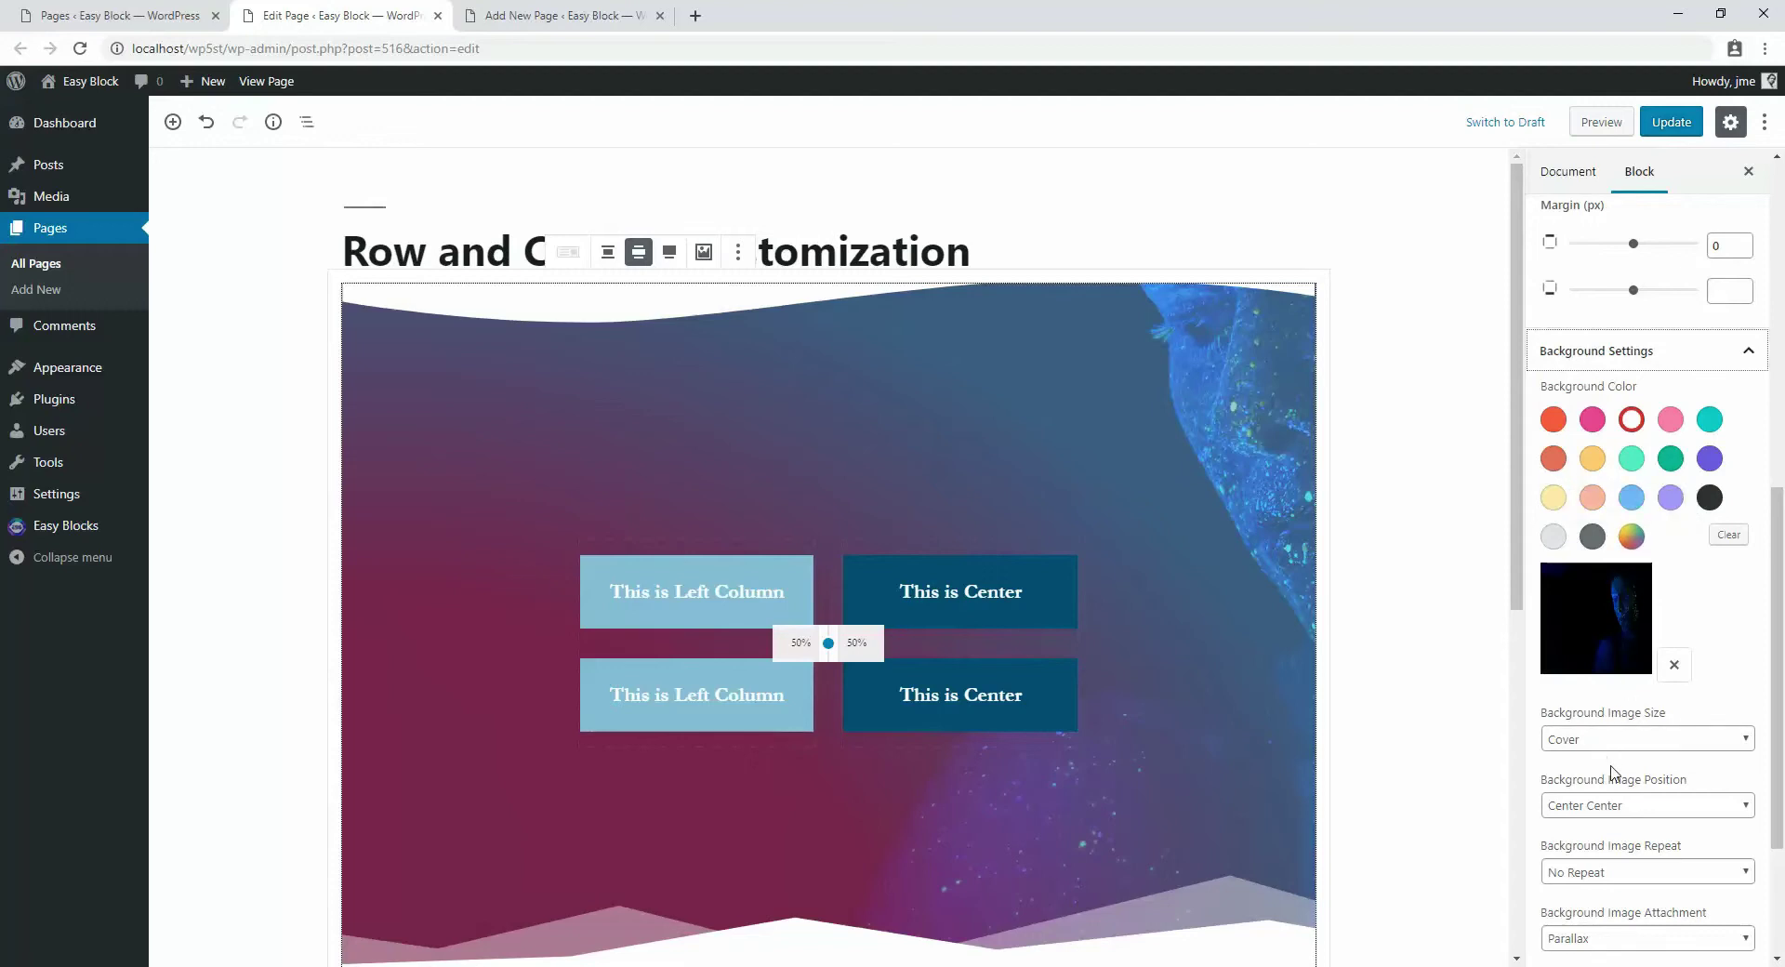
scroll(1610, 805, "down", 3)
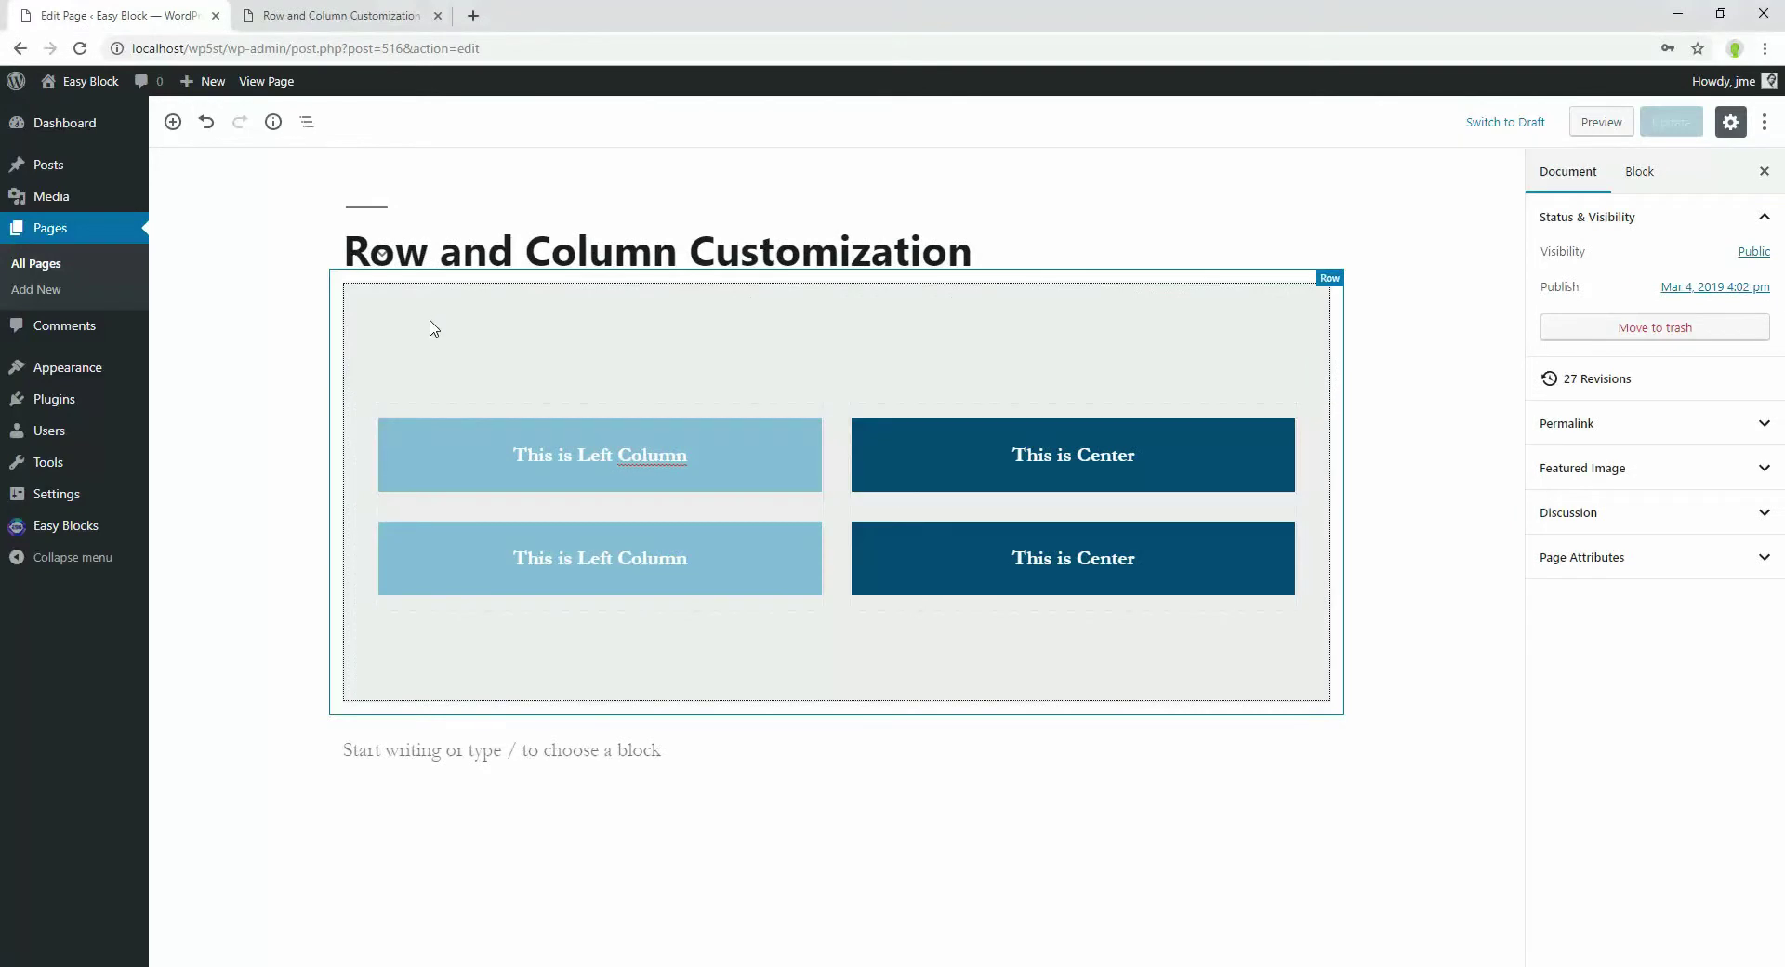
Give the row a red background colour, save, and check it on the live page.
left_click(430, 322)
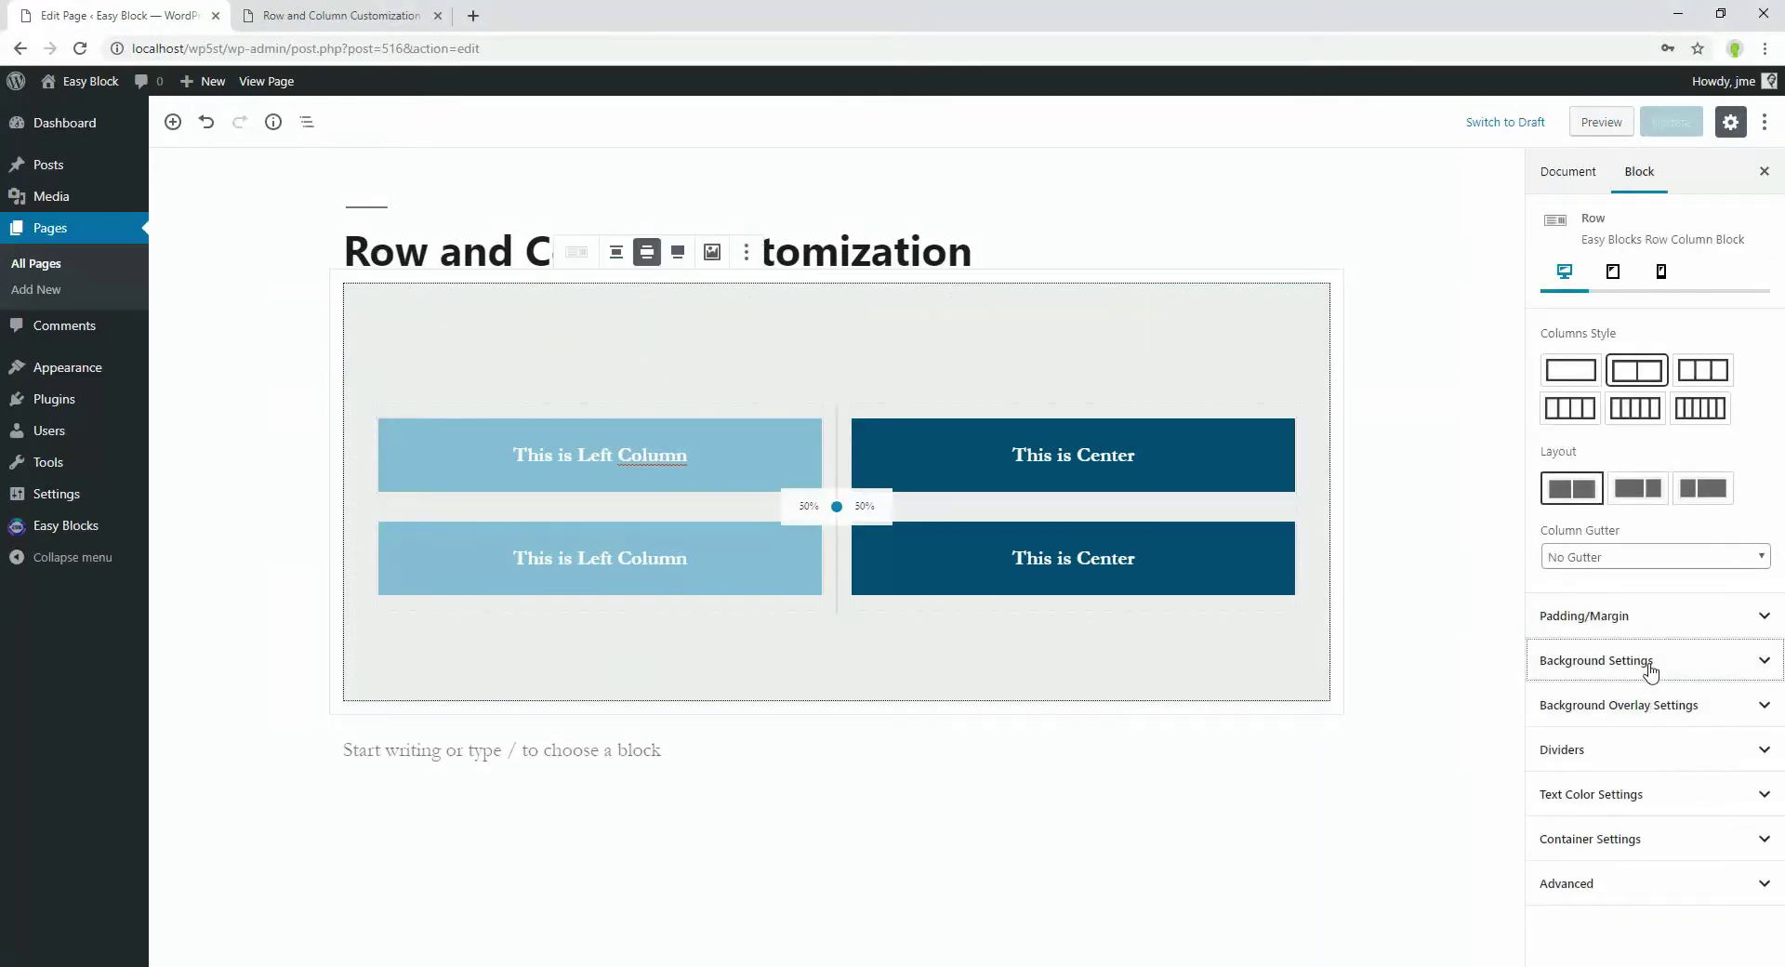
left_click(1652, 662)
scroll(1651, 672, "down", 1)
left_click(1632, 285)
key("ctrl+s")
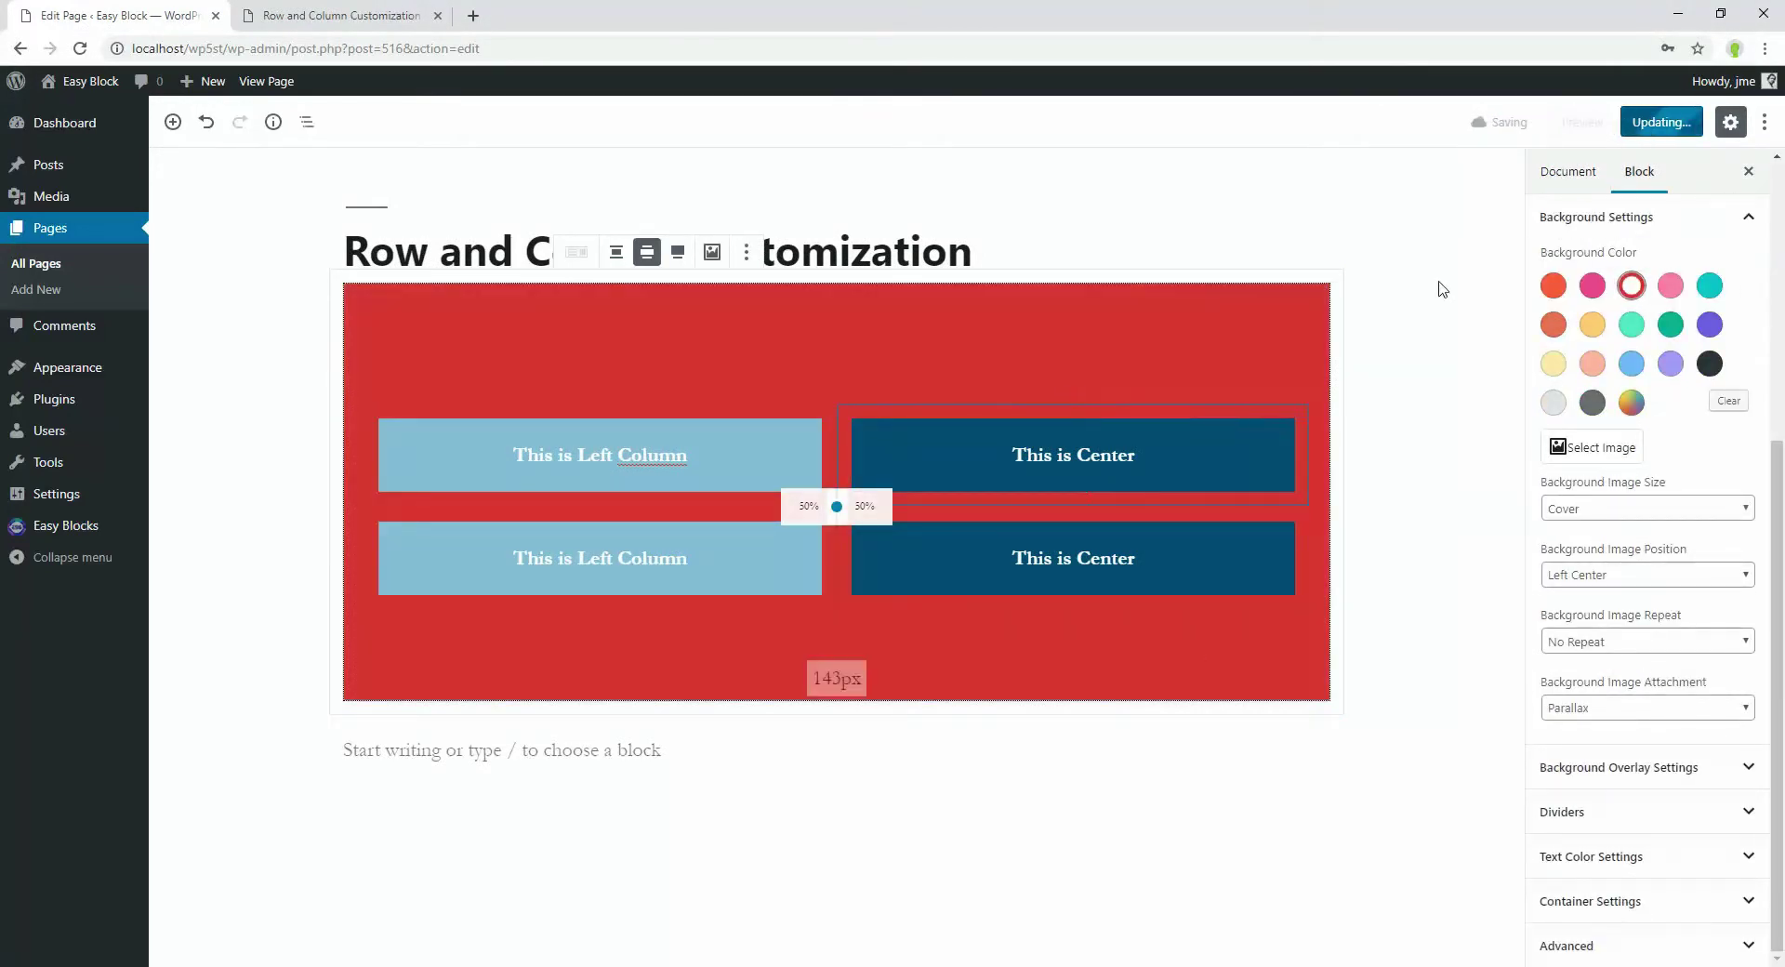
left_click(342, 8)
key("F5")
Set the dark face image from the Media Library as the row background and preview it.
left_click(149, 13)
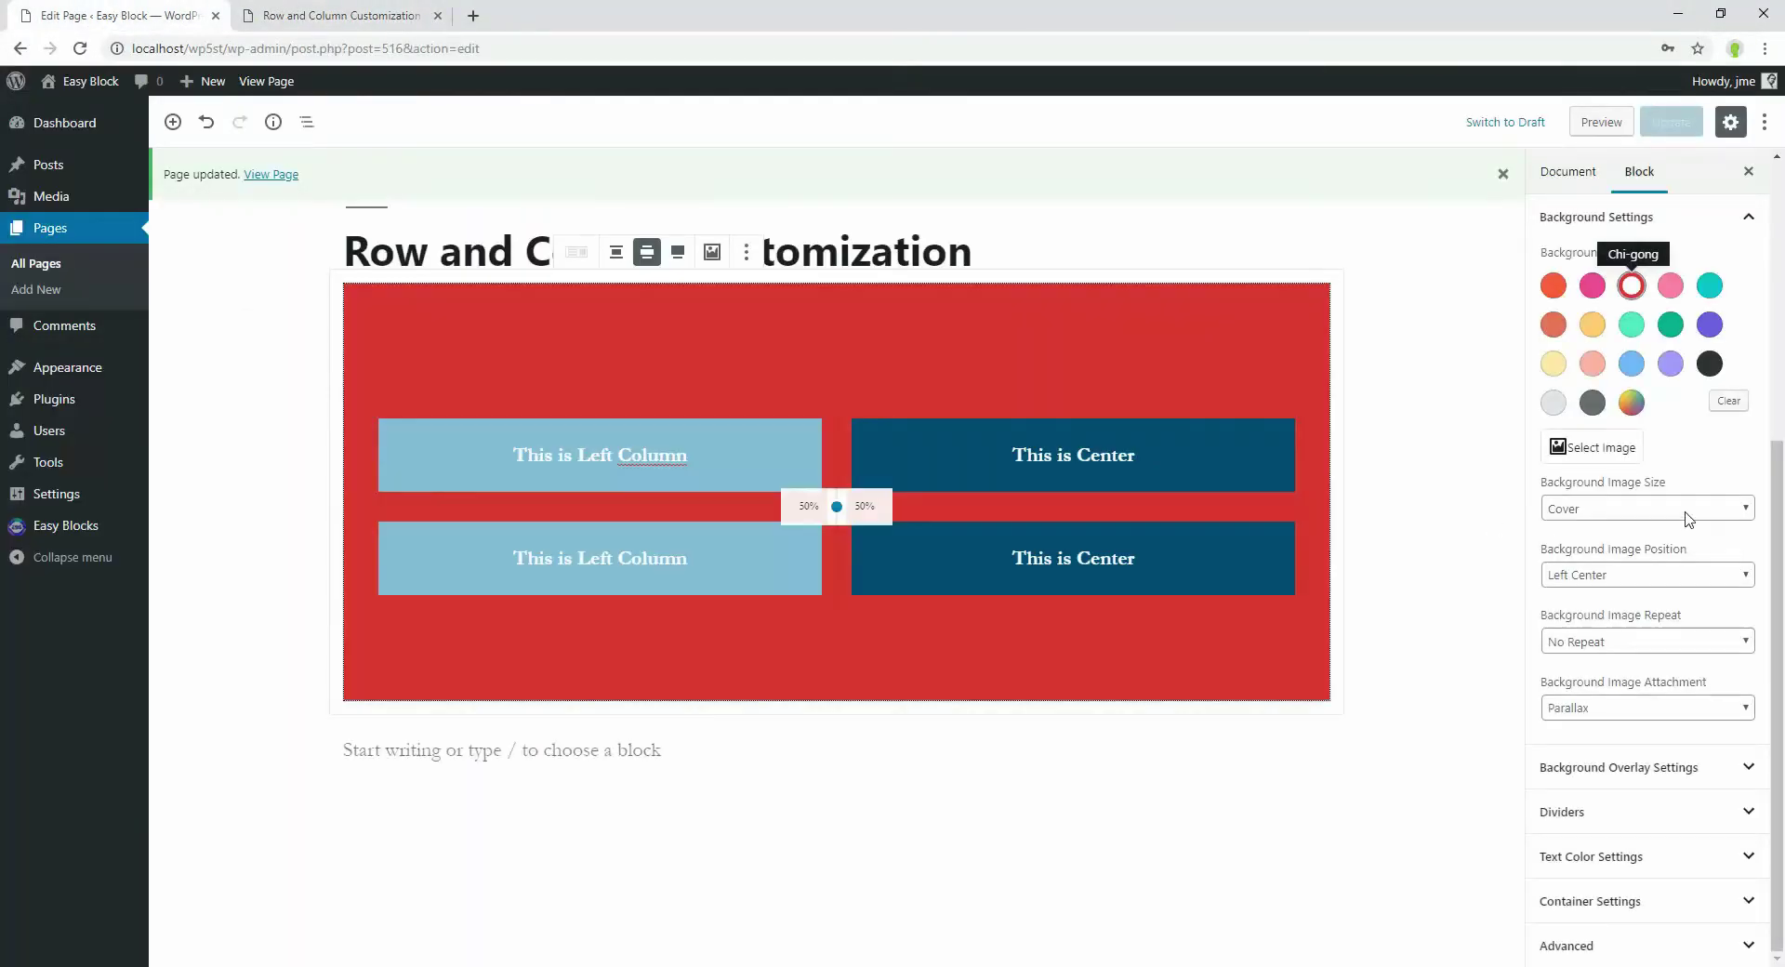
left_click(1596, 448)
left_click(398, 429)
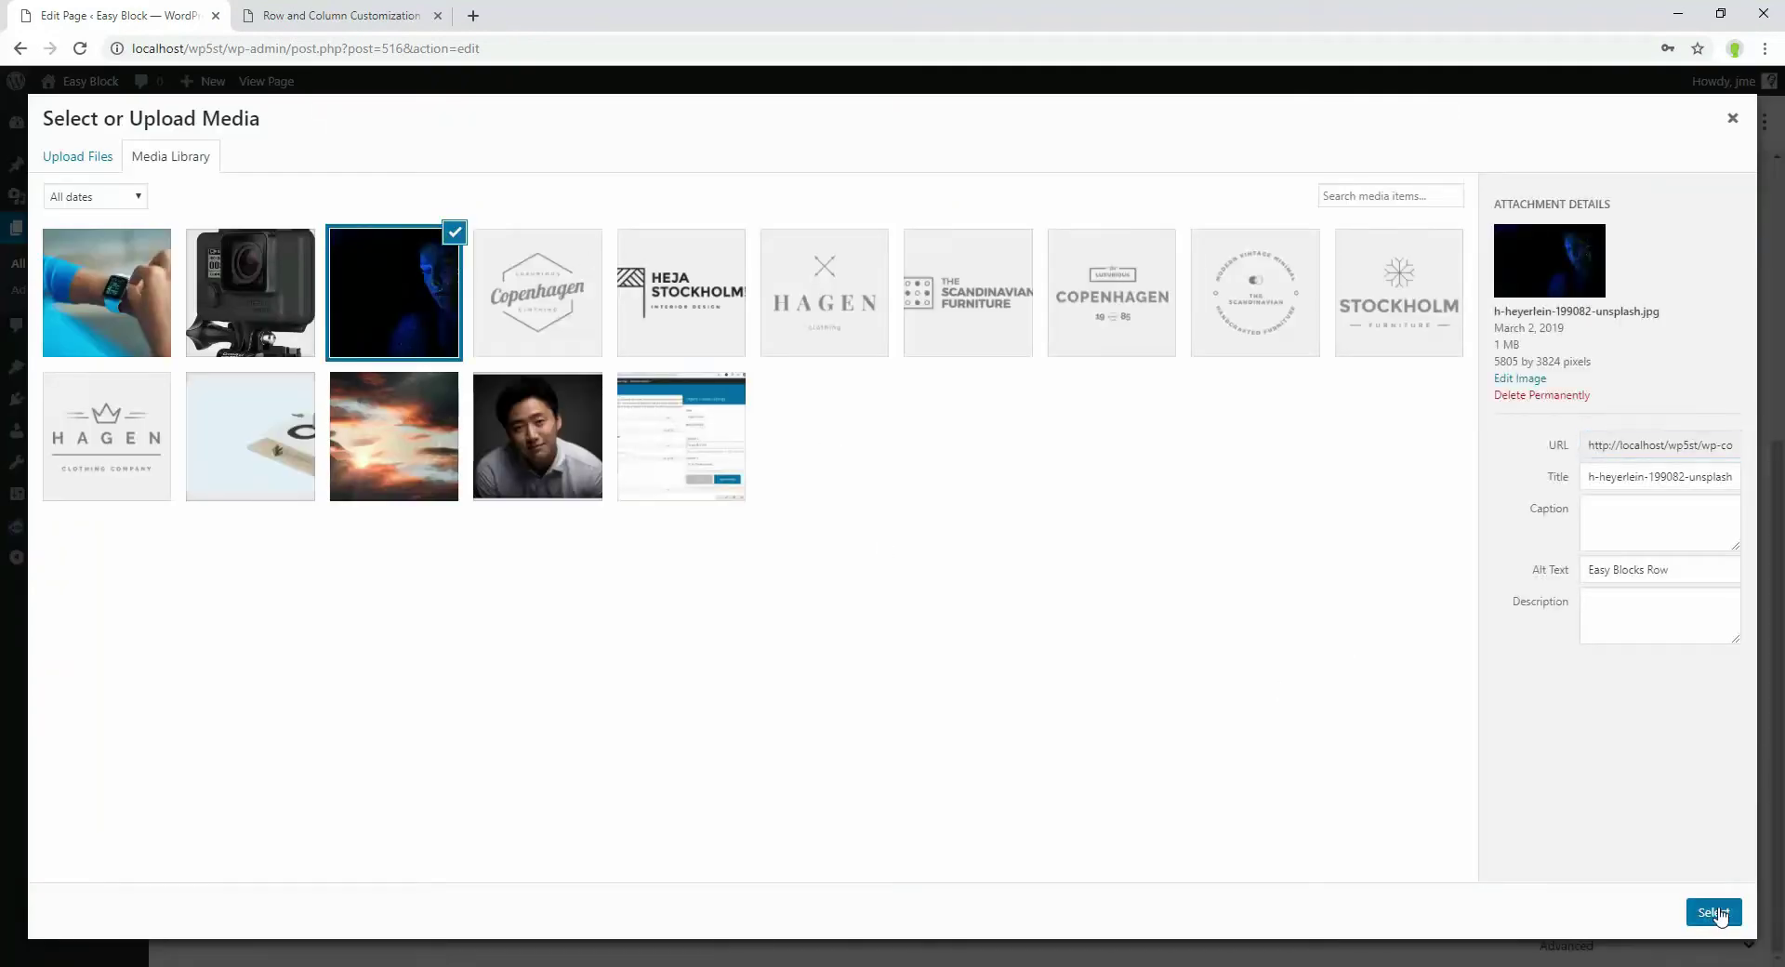
left_click(1713, 913)
key("ctrl+s")
left_click(353, 13)
key("F5")
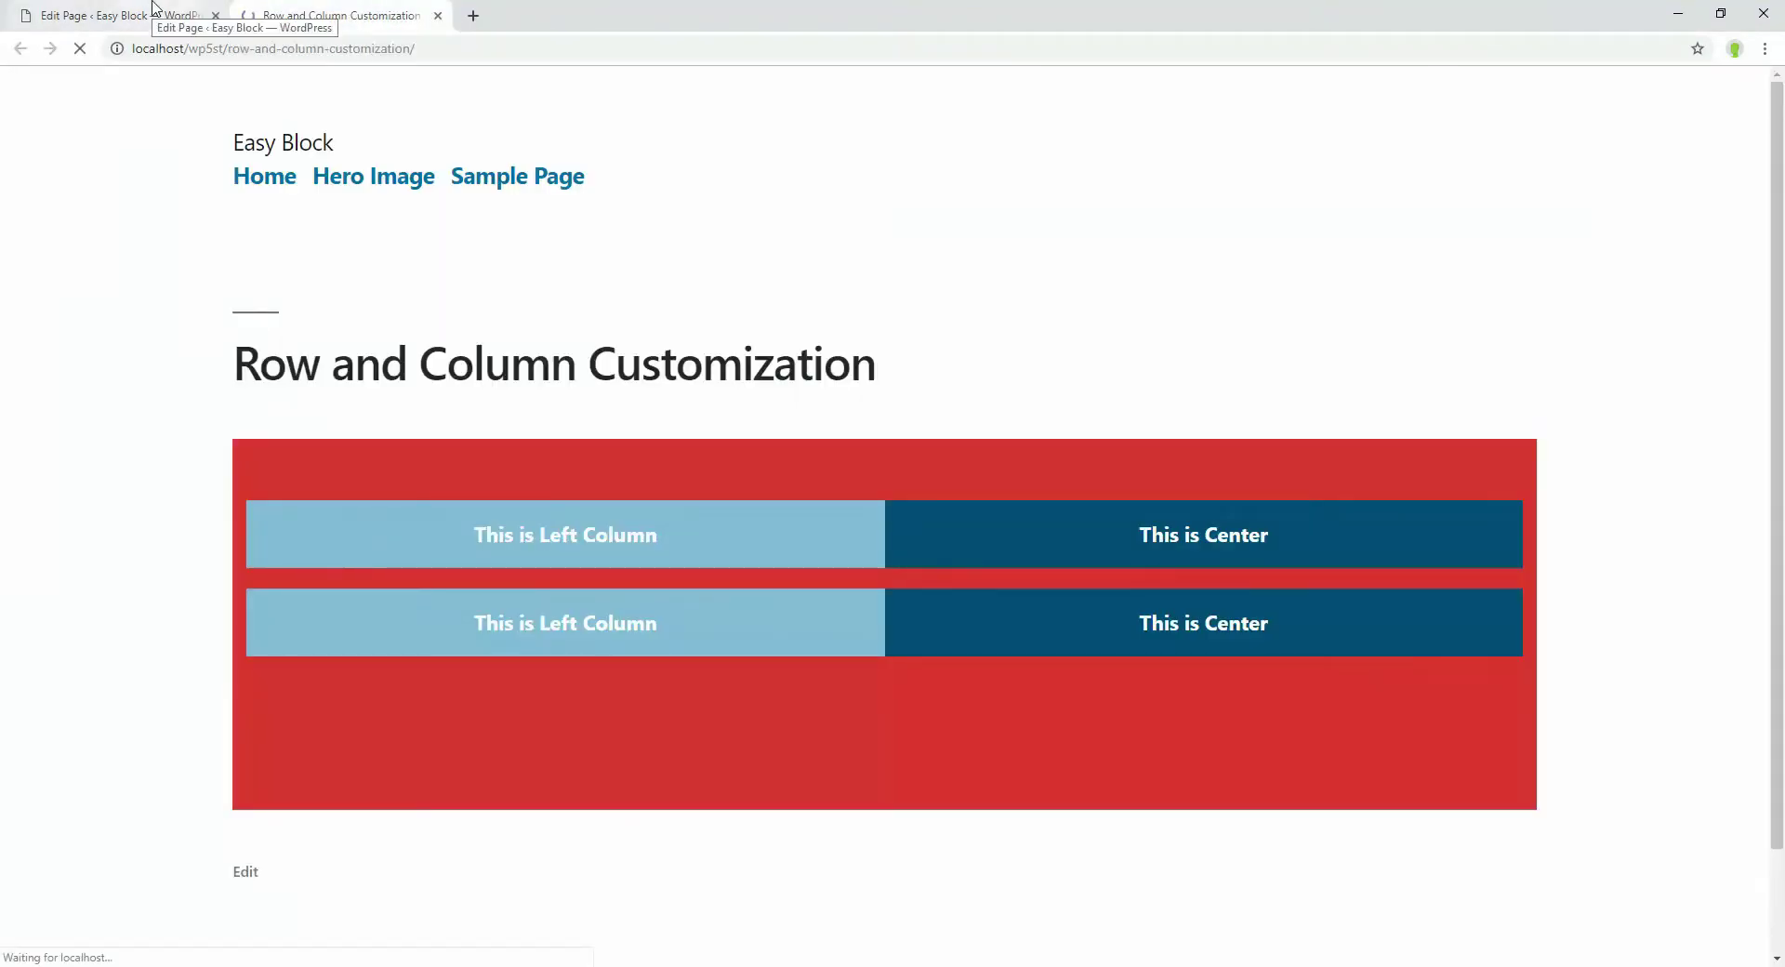
Try the Contain background image size and check the result on the live page.
left_click(154, 8)
left_click(1646, 605)
left_click(1593, 642)
key("ctrl+s")
left_click(351, 14)
key("F5")
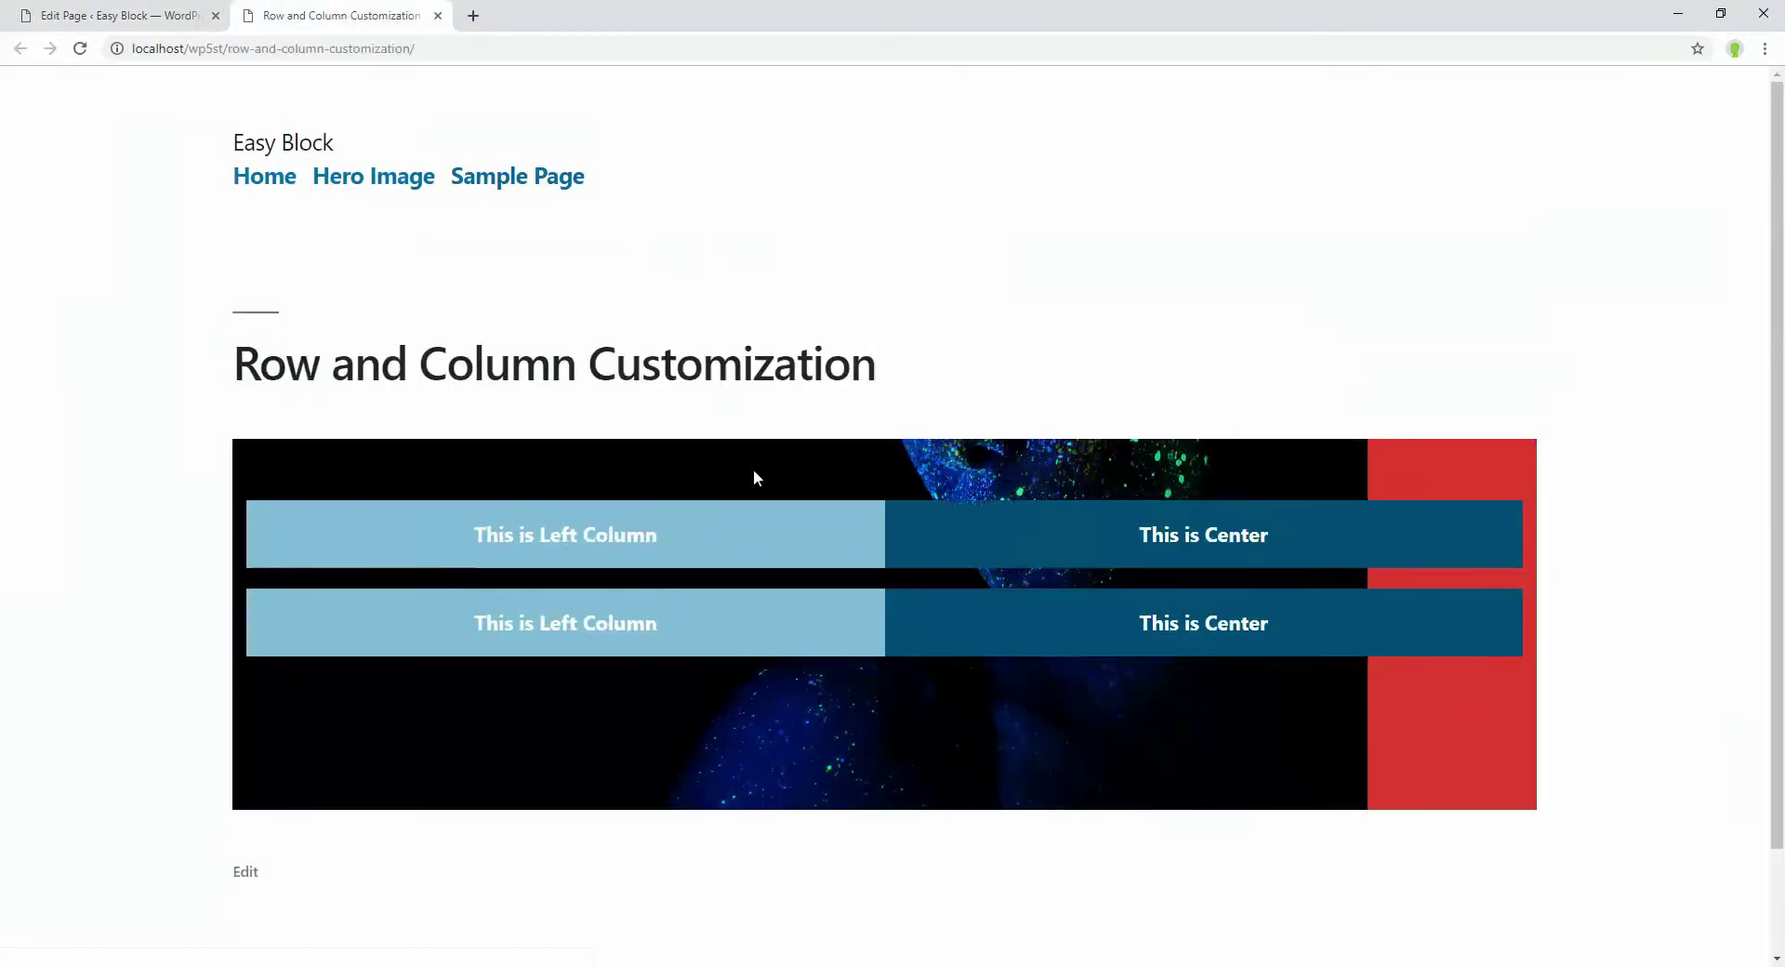
Set the background image size back to Cover, via Auto, and position it Center Center.
left_click(139, 13)
left_click(1645, 605)
left_click(1633, 660)
left_click(1645, 605)
left_click(1580, 627)
left_click(1646, 671)
left_click(1617, 710)
Set the background attachment to Scroll, save, and view the row on the live page.
left_click(1600, 807)
left_click(1636, 824)
key("ctrl+s")
left_click(366, 11)
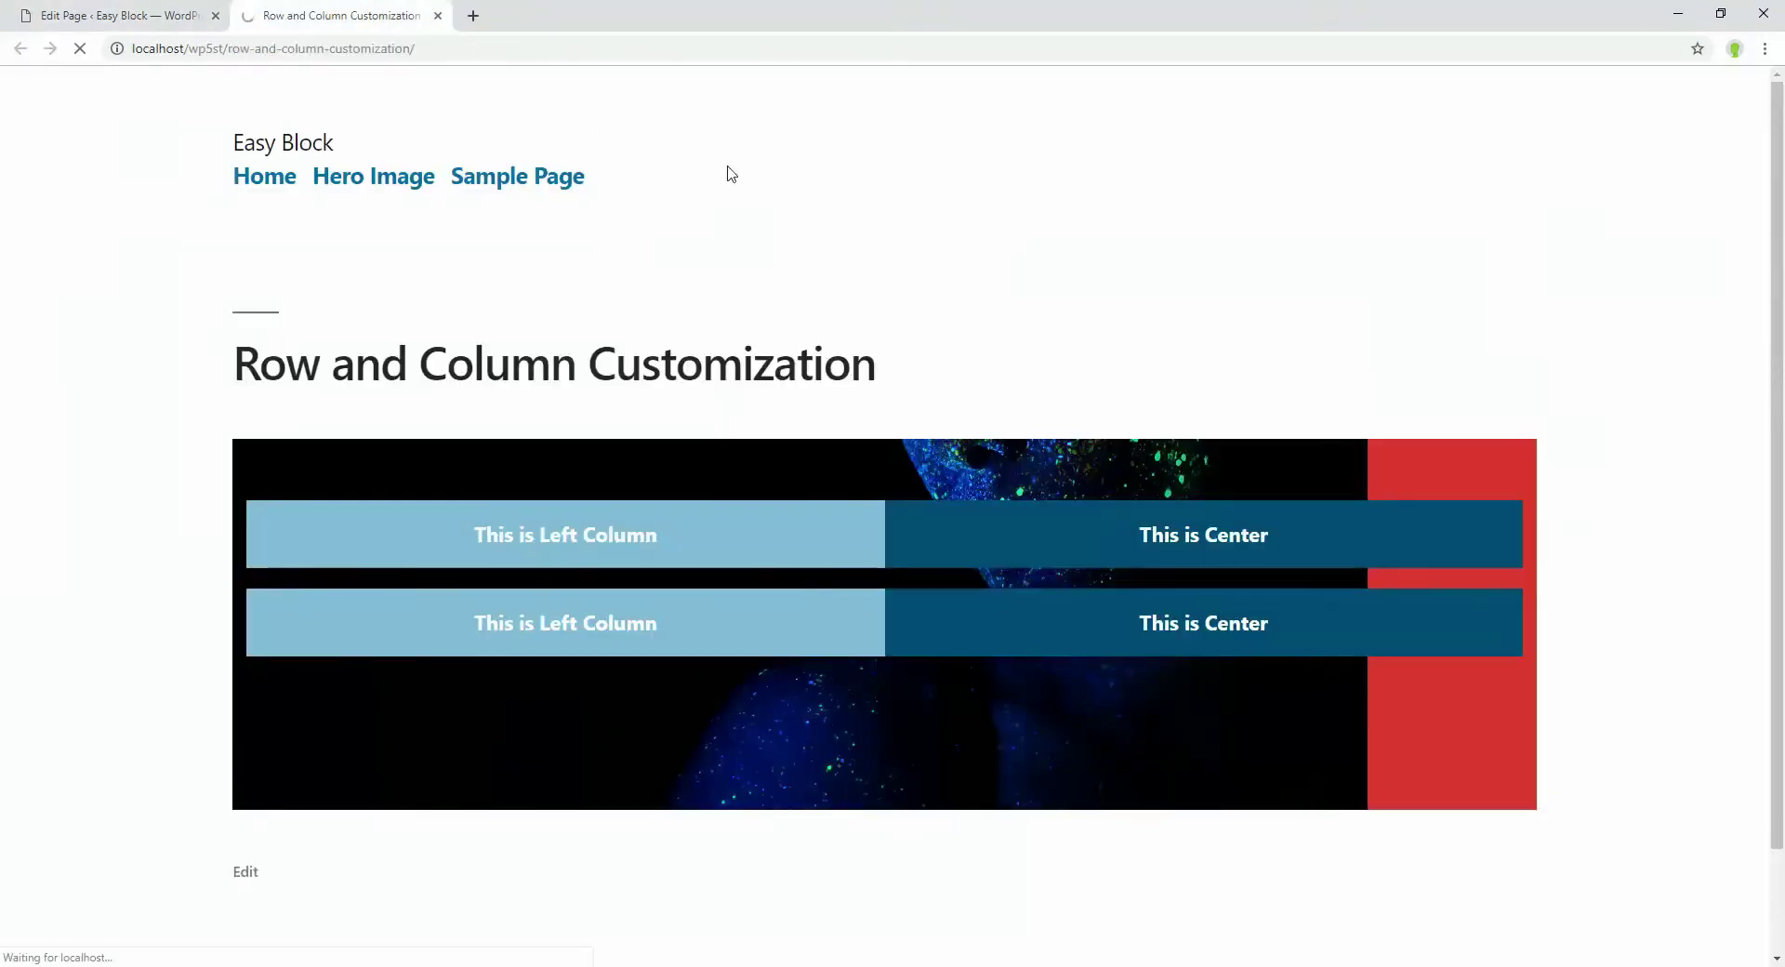
scroll(678, 559, "down", 1)
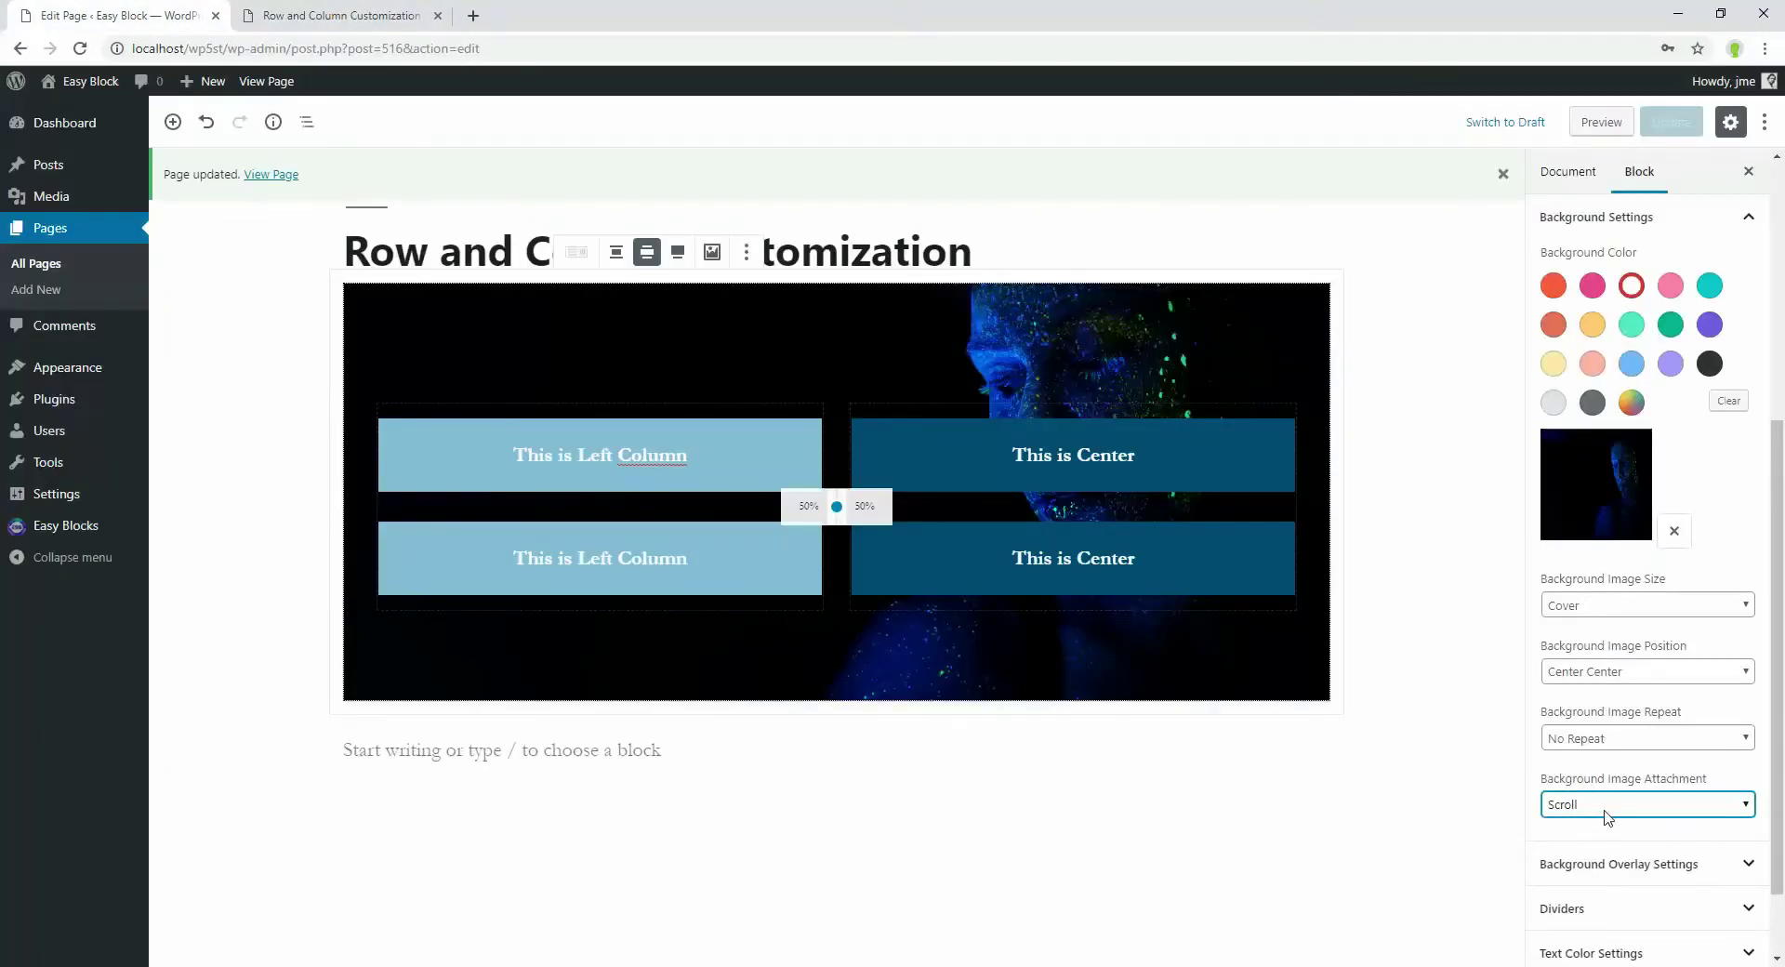
Change the background attachment to Parallax, save, and recheck the live page.
left_click(1605, 811)
left_click(1595, 865)
left_click(1670, 123)
left_click(346, 11)
key("F5")
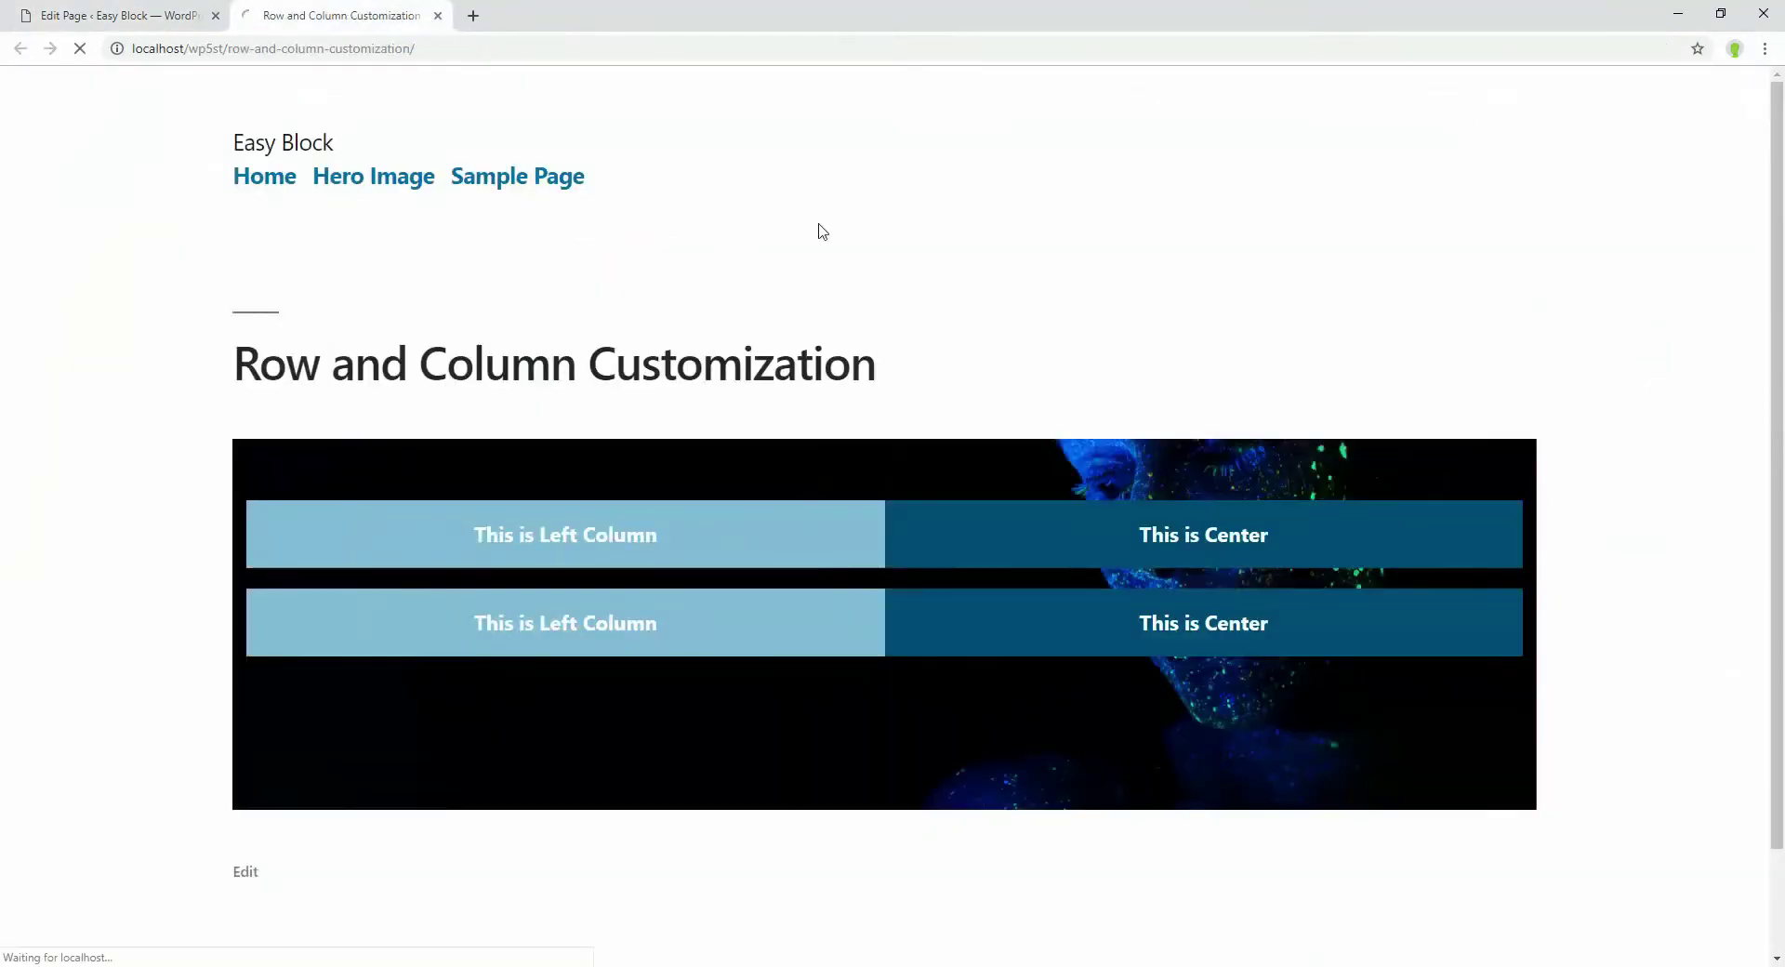
scroll(1440, 350, "down", 1)
scroll(1441, 350, "up", 1)
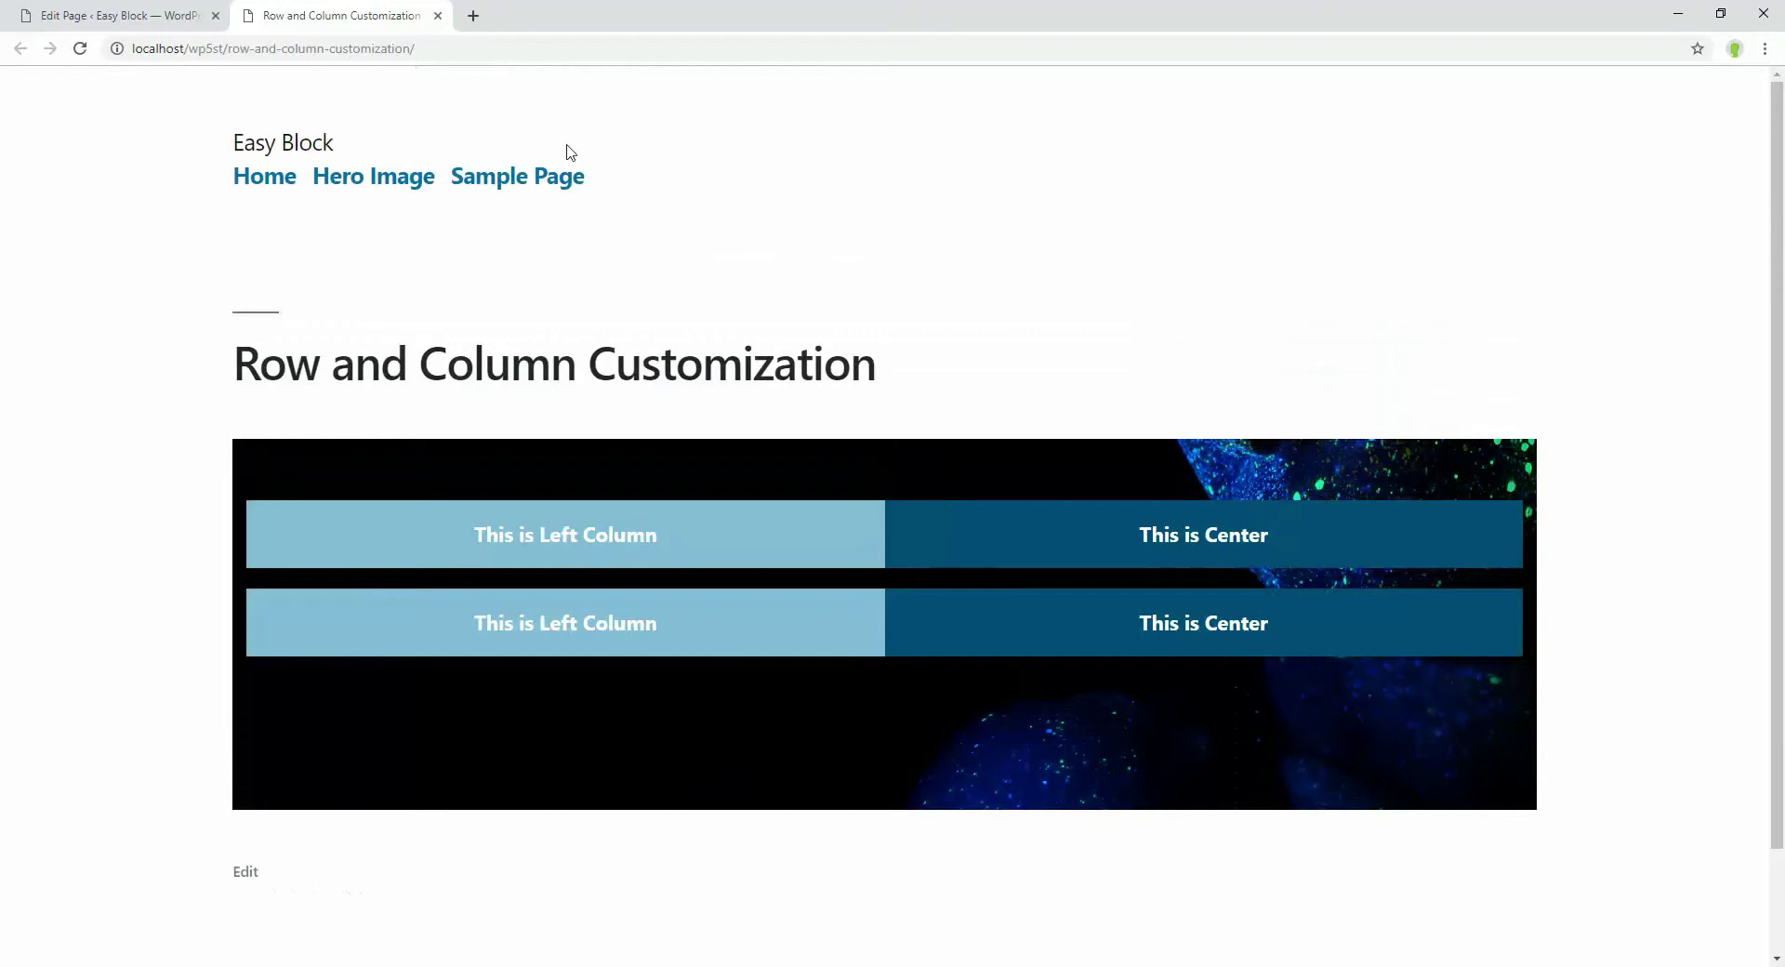
In the editor, expand Background Overlay Settings to reveal the Radial gradient, Left Bottom position and Normal blend mode.
left_click(145, 20)
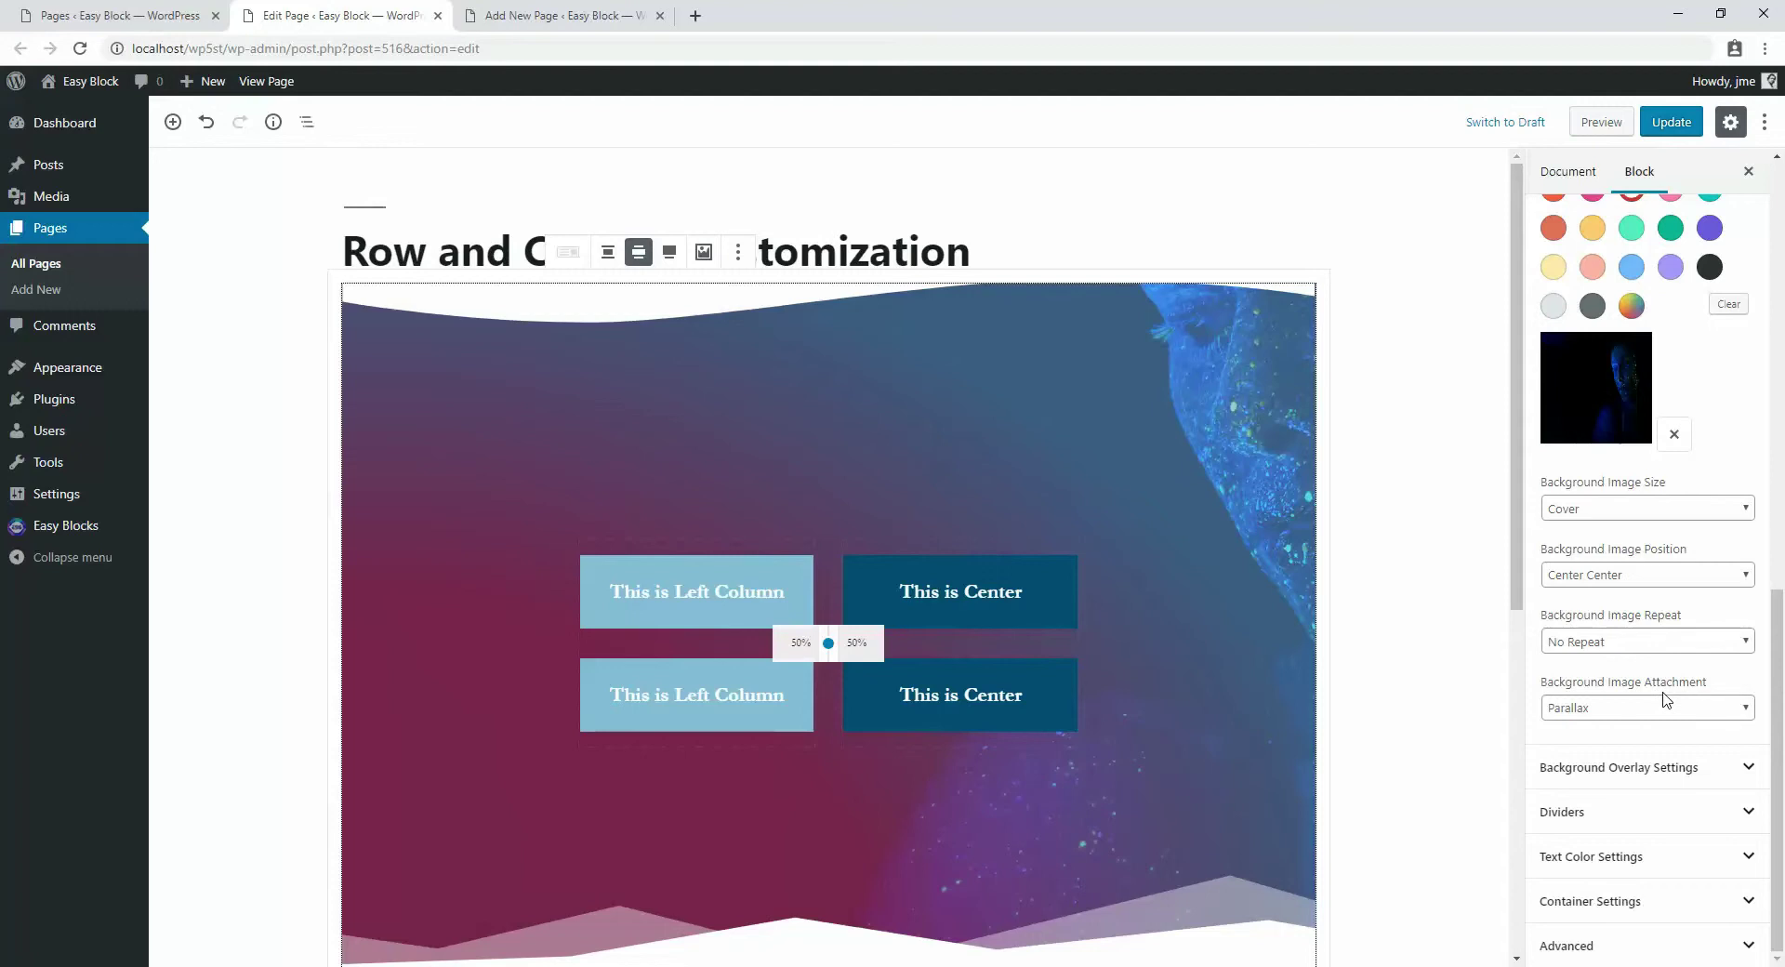
left_click(1647, 767)
scroll(1673, 660, "down", 5)
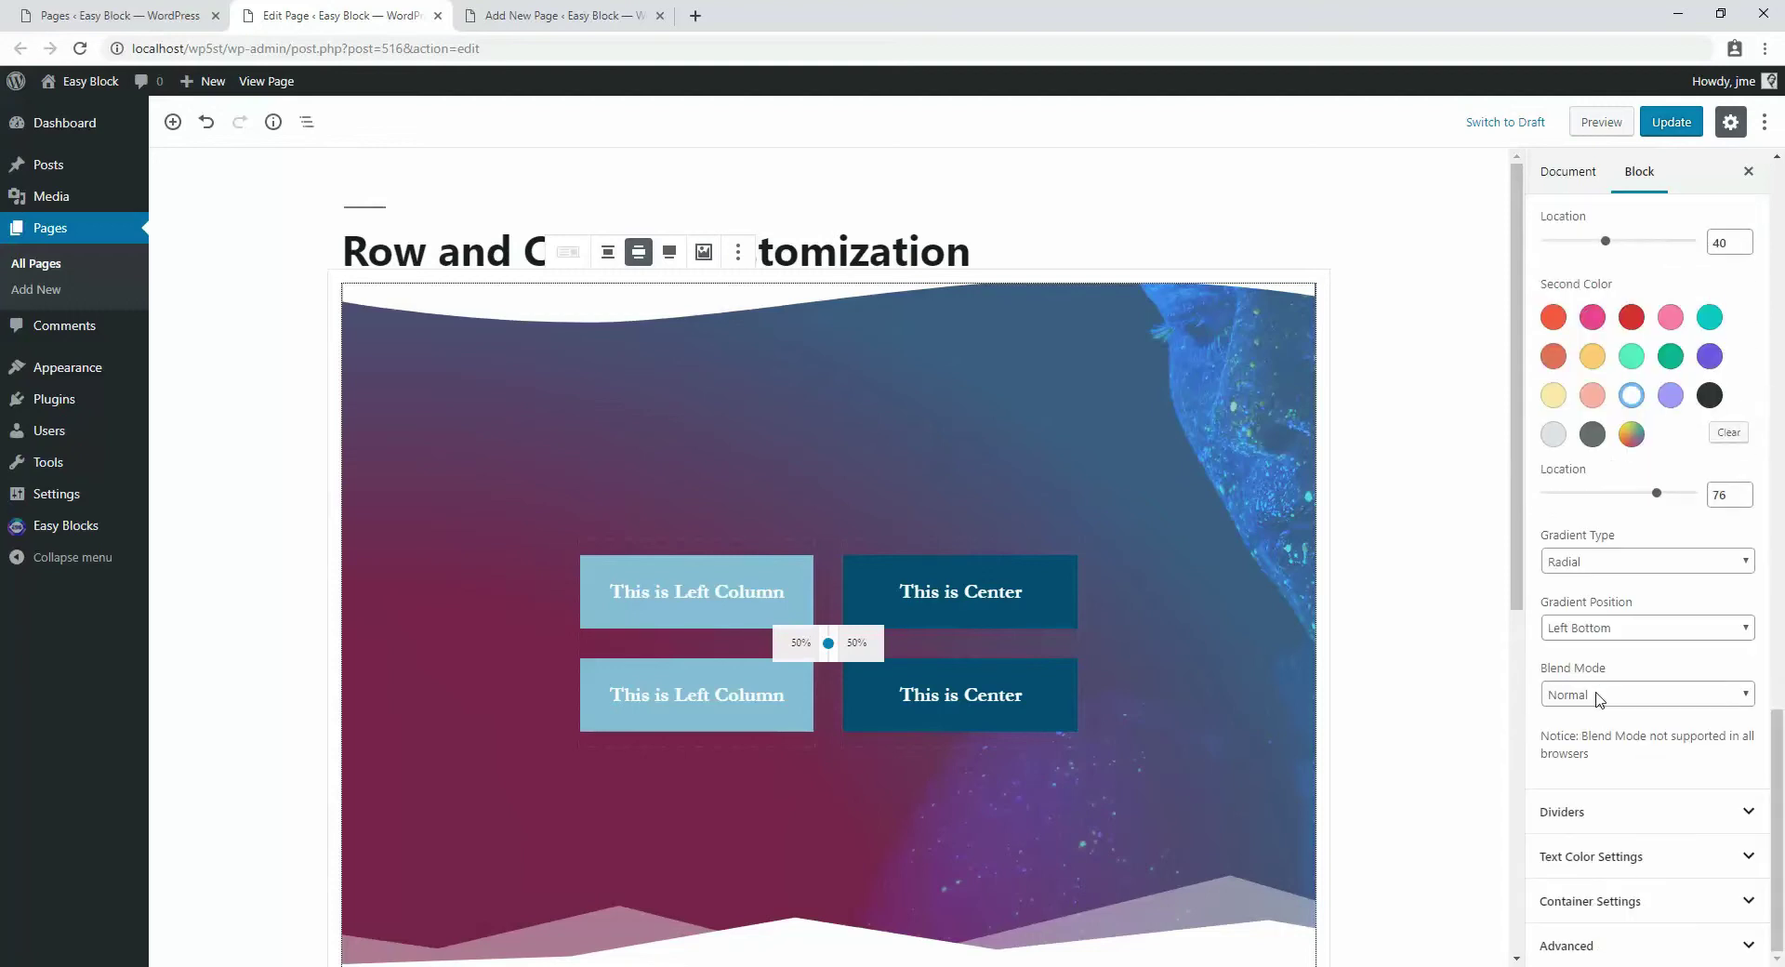
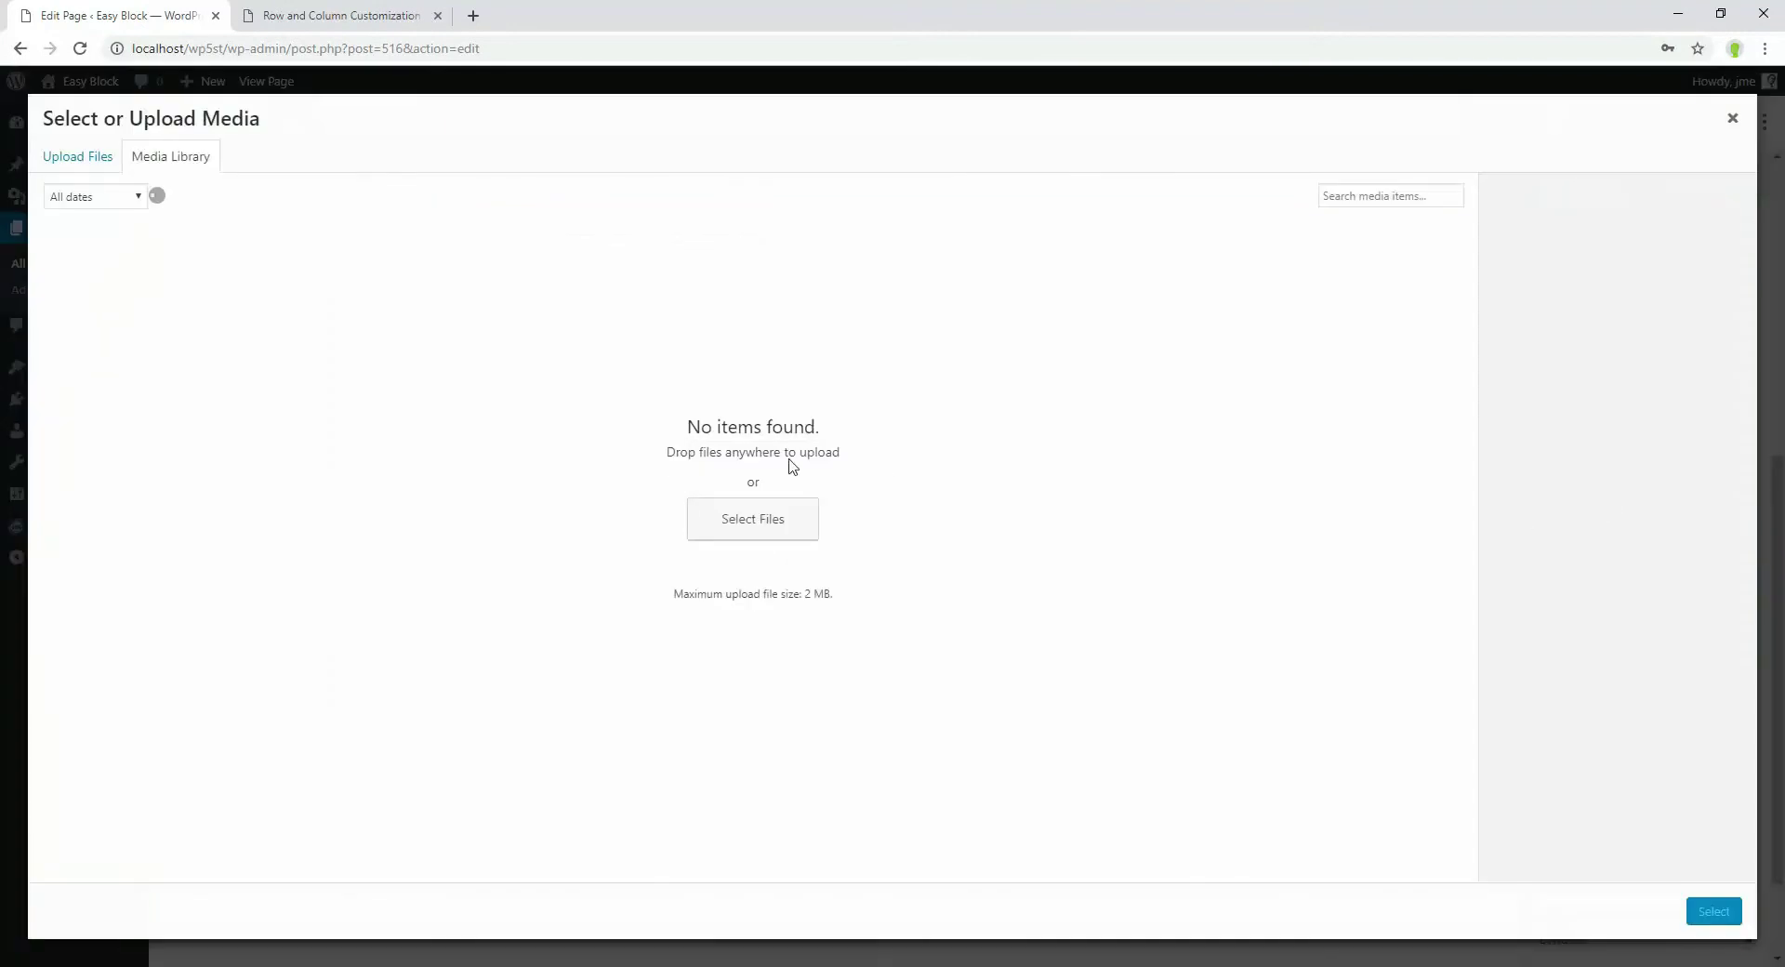
Apply the chosen image as the row background, save, and reload the live page.
left_click(1713, 911)
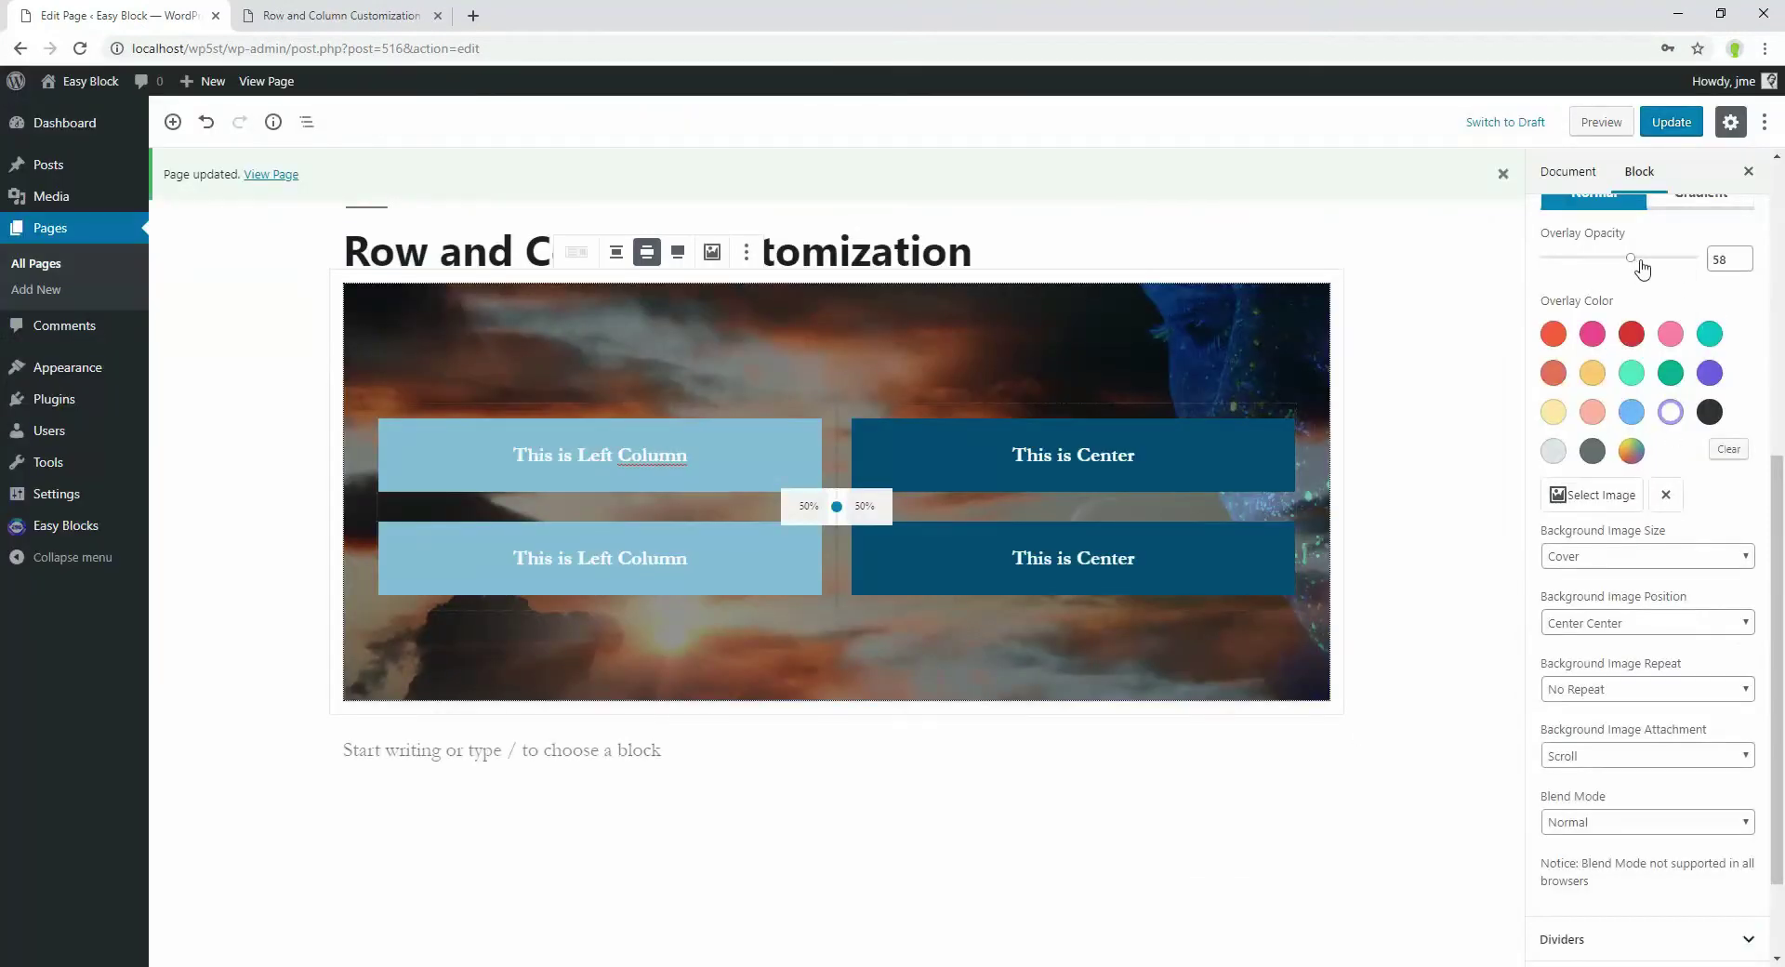
left_click(1670, 122)
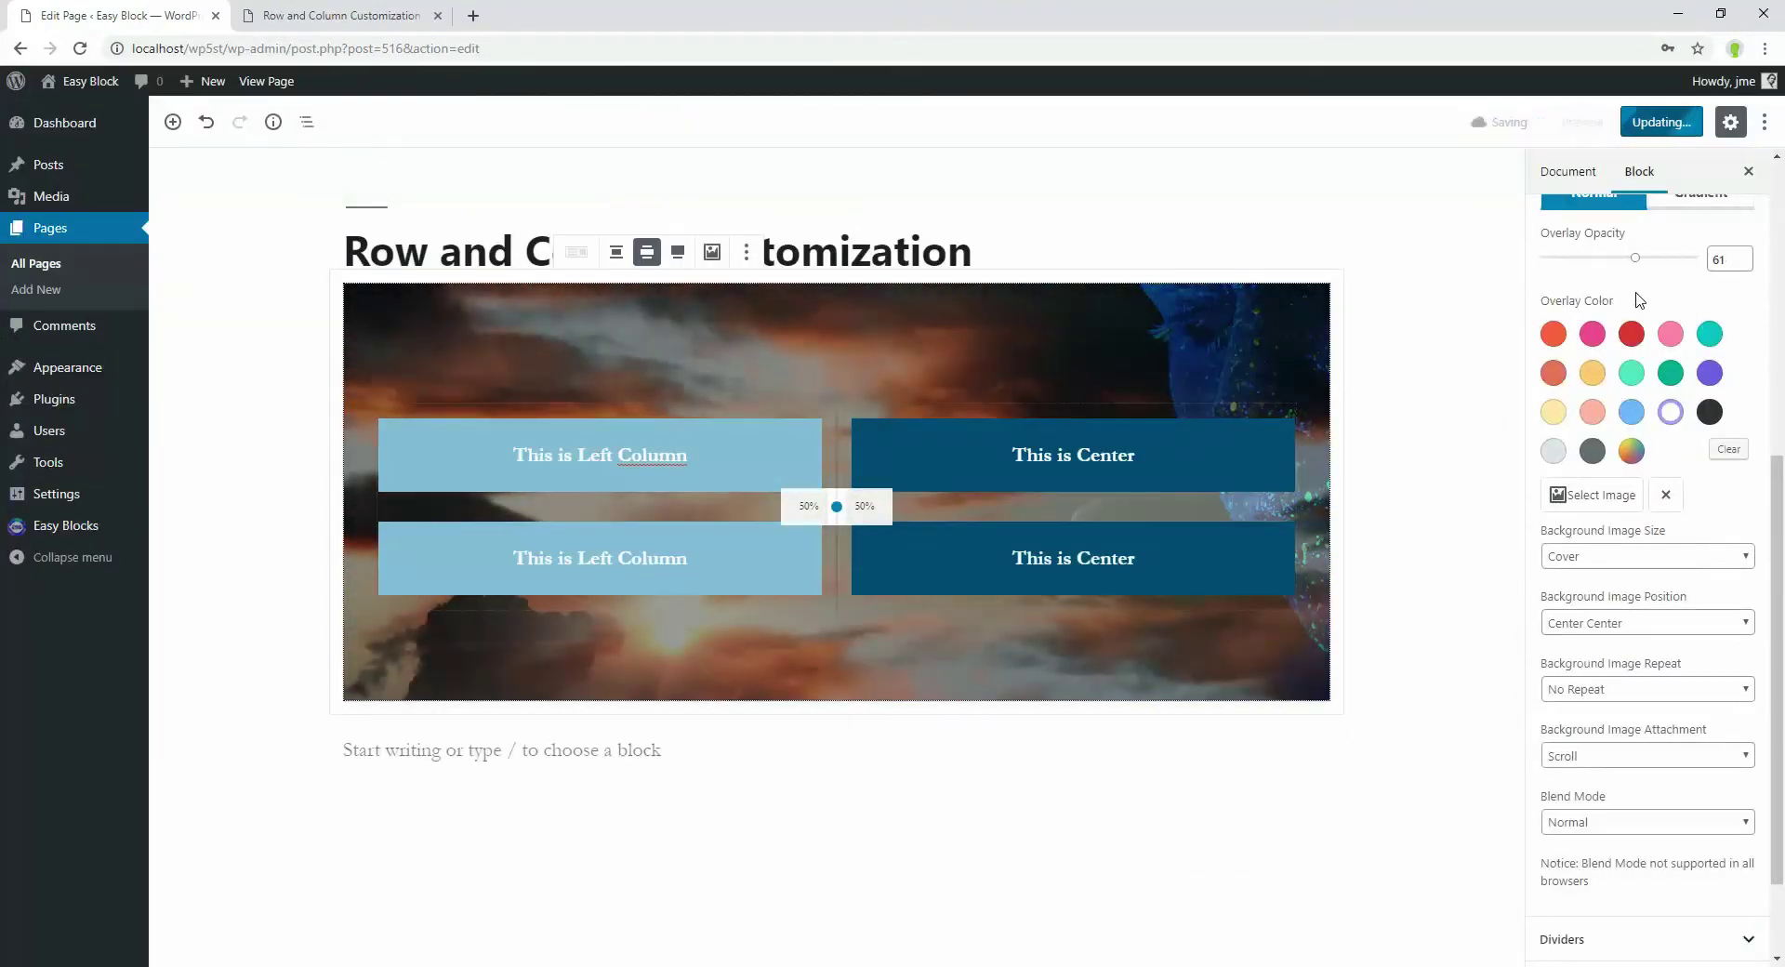
left_click(327, 13)
key("F5")
Lower the overlay opacity to 38, save, and check the published page.
left_click(119, 15)
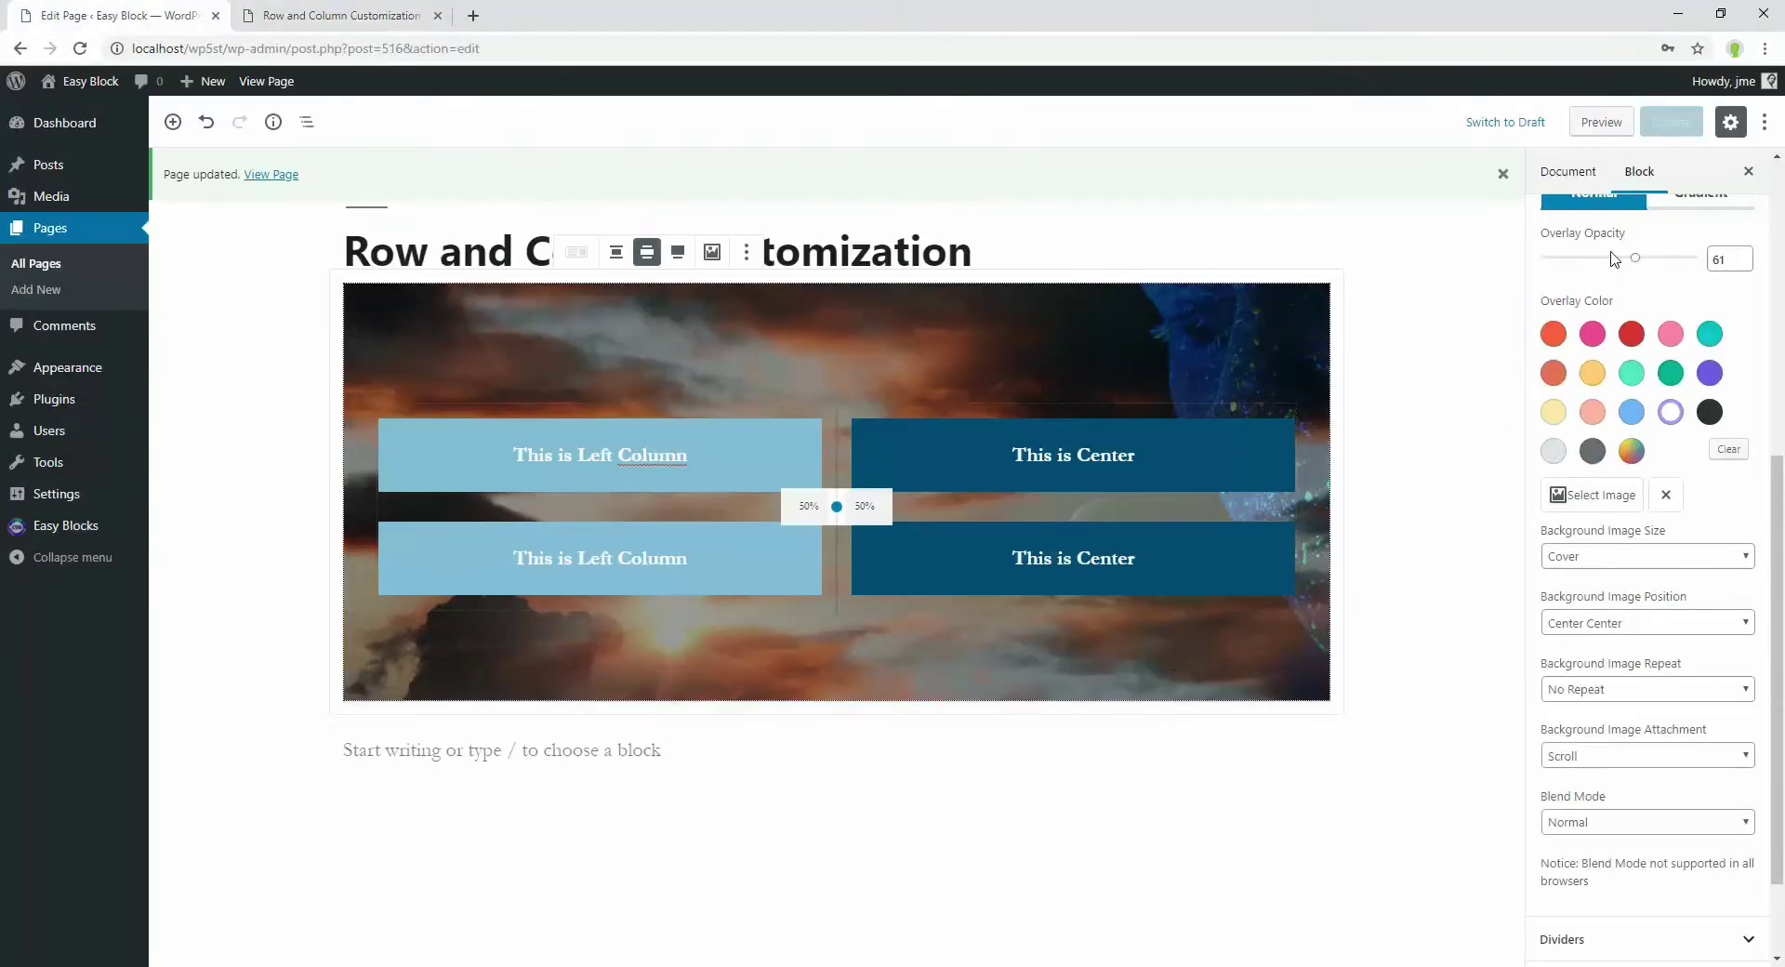
left_click(1602, 257)
left_click(1670, 122)
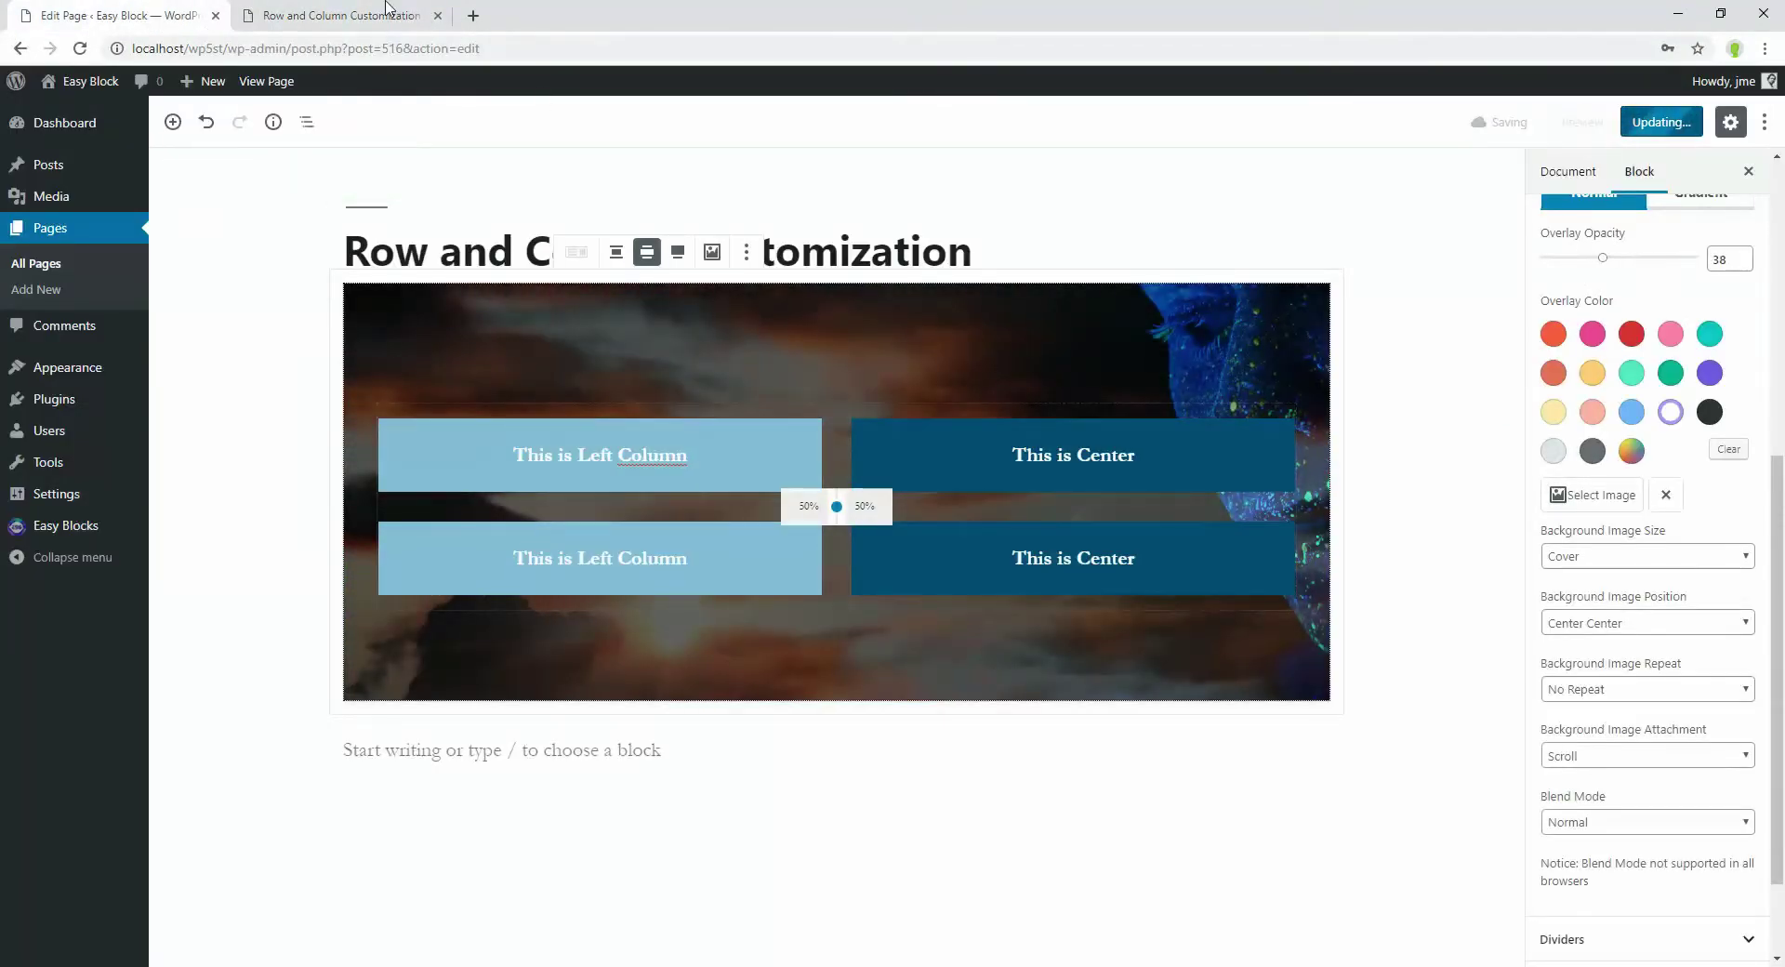
left_click(327, 13)
left_click(119, 15)
Try the Hue and then Luminosity overlay blend modes, save, and preview the live page.
left_click(1645, 822)
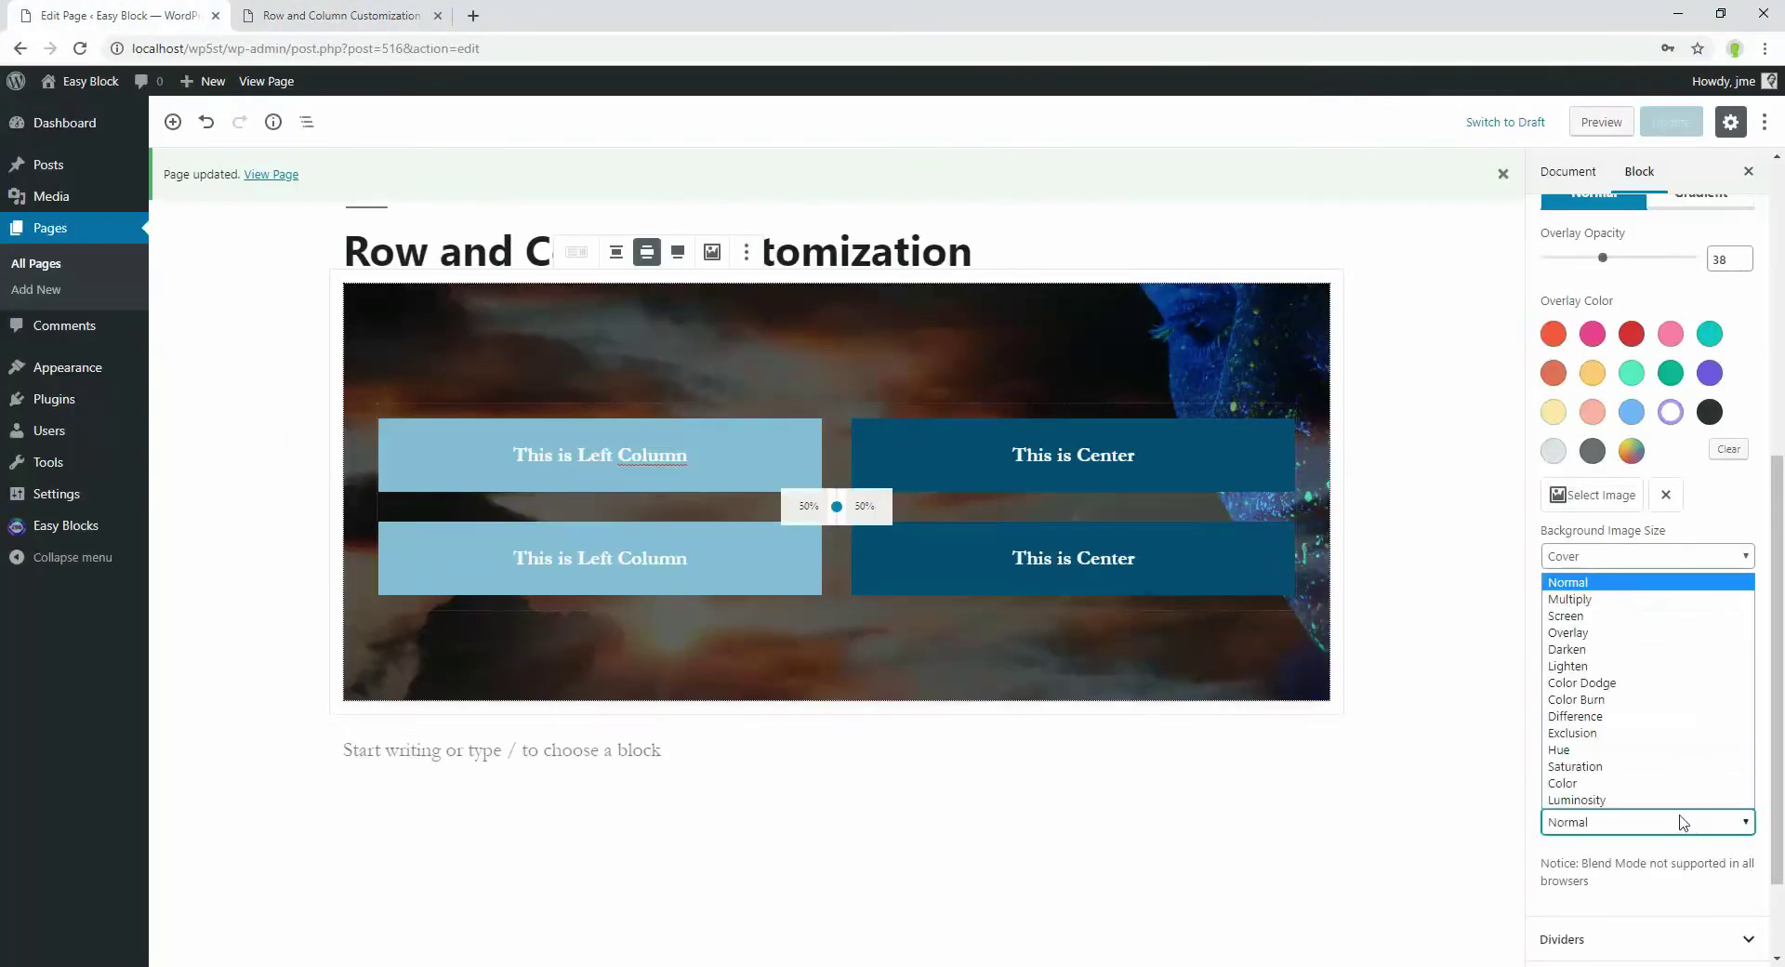
left_click(1645, 757)
left_click(1664, 822)
left_click(1631, 804)
left_click(1671, 122)
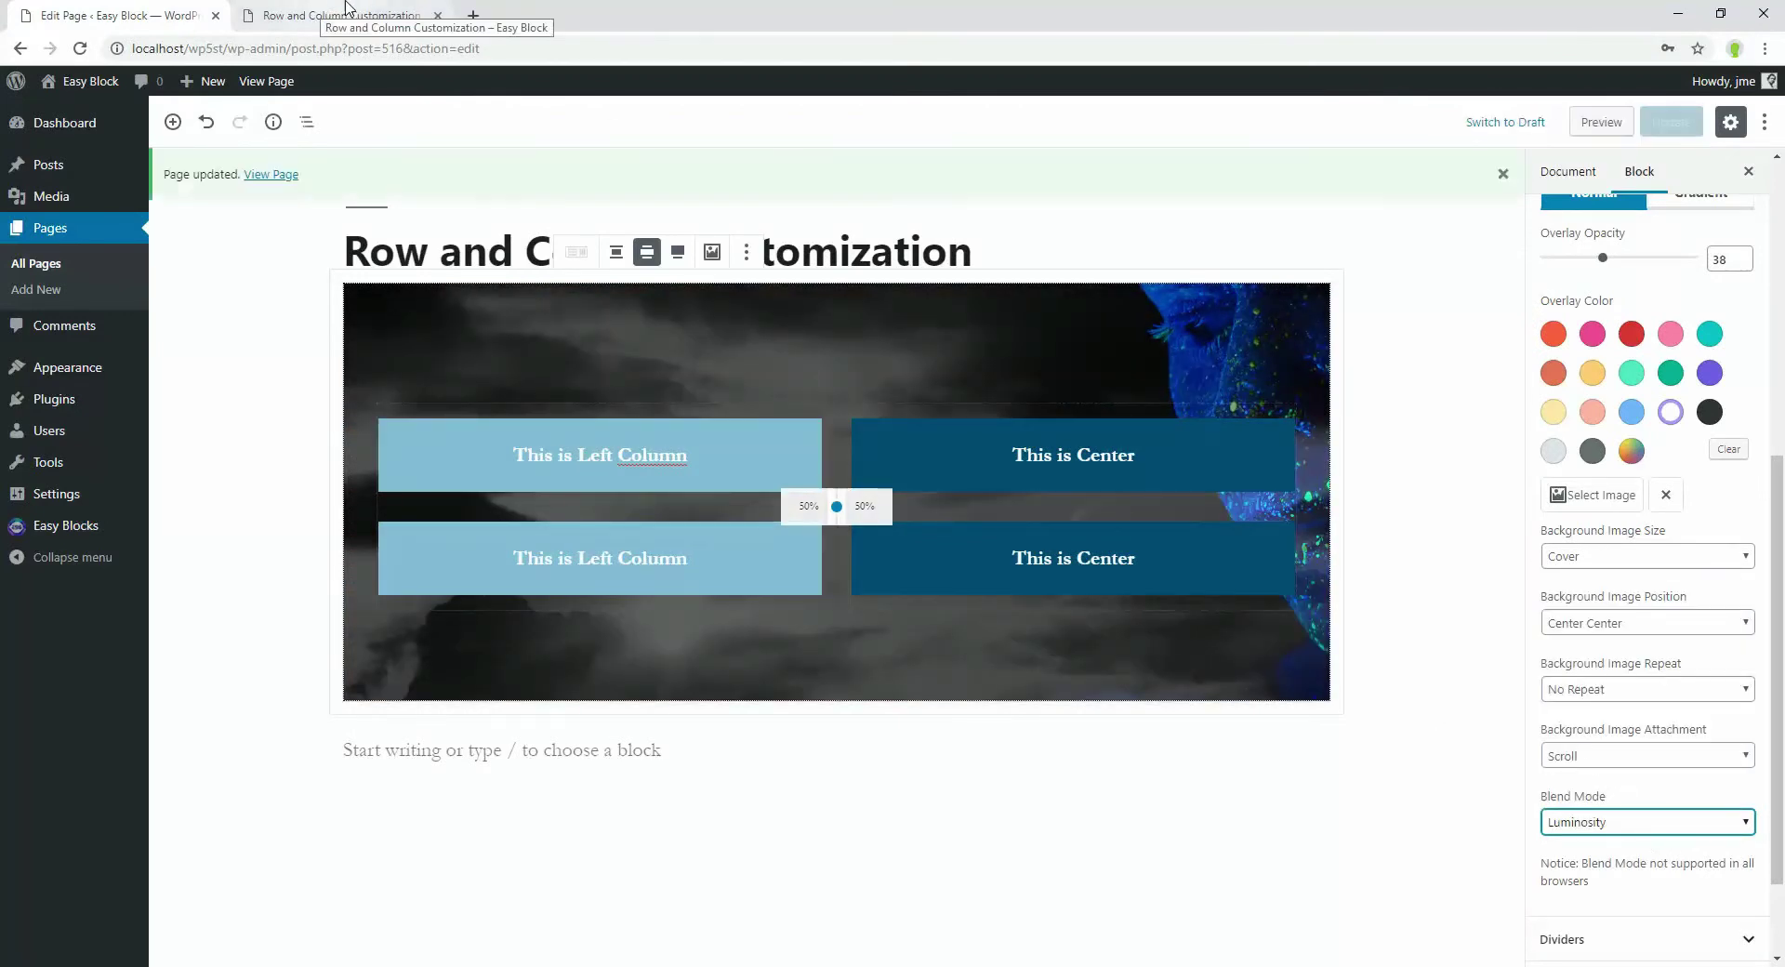
left_click(327, 15)
left_click(119, 15)
Try the Screen and Color Burn blend modes, then settle on Exclusion.
left_click(1645, 821)
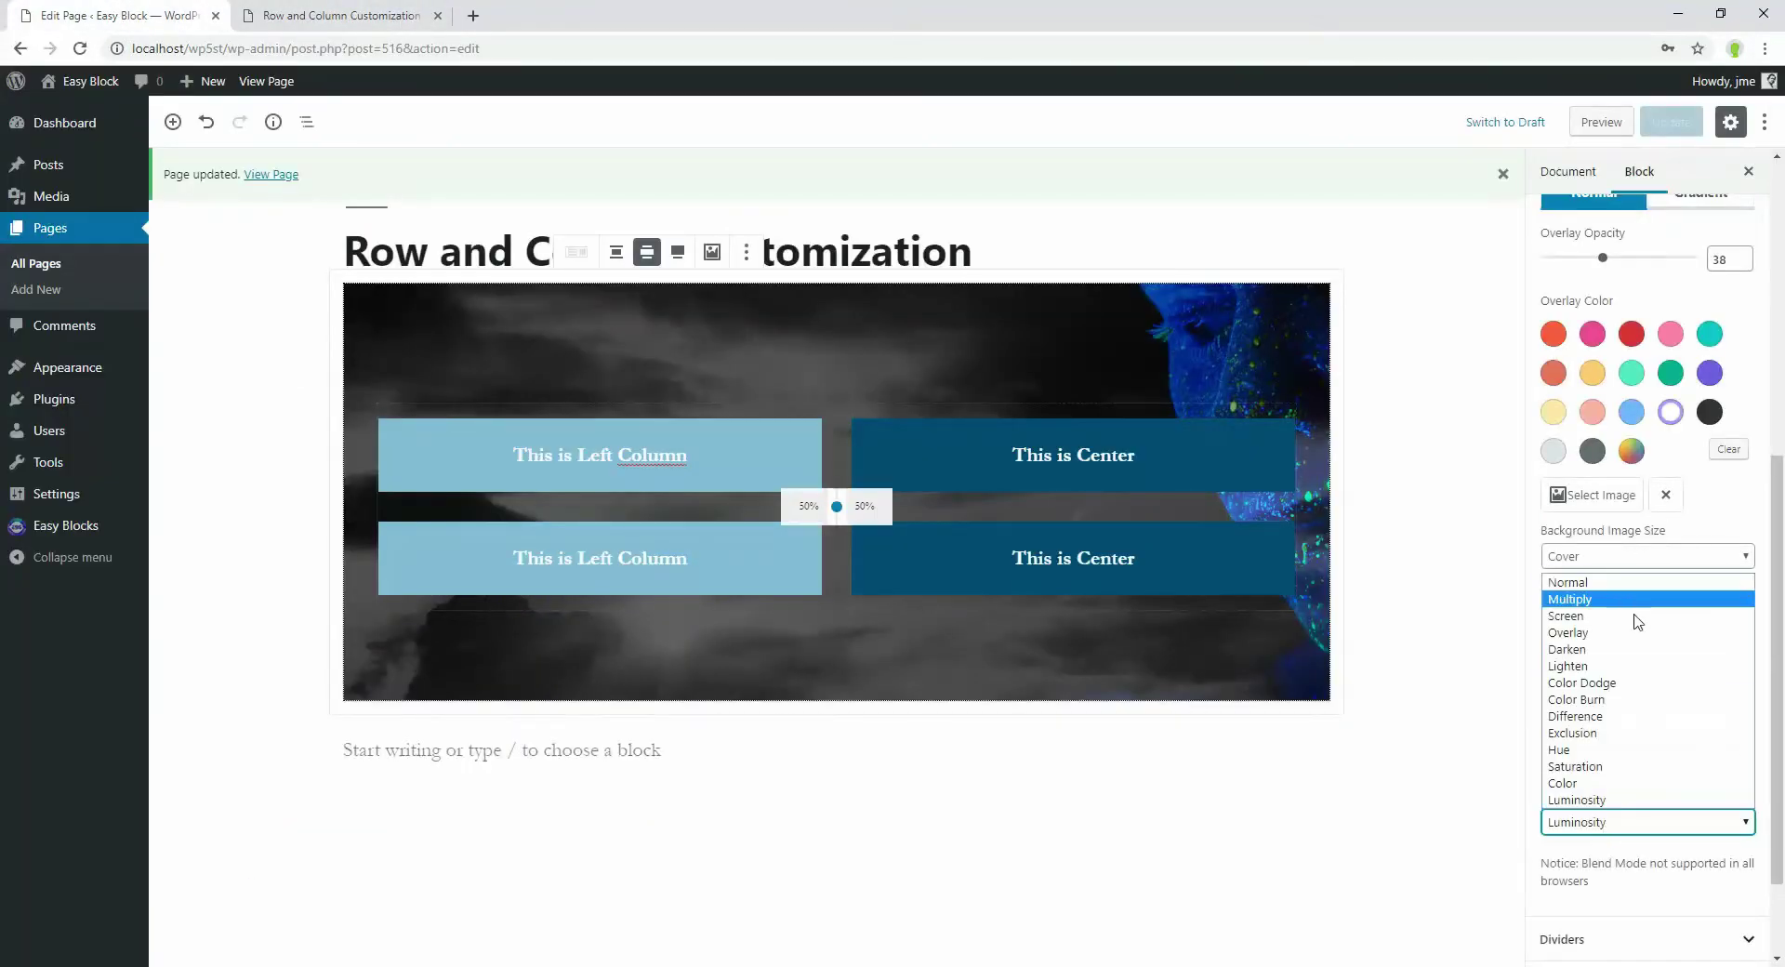
left_click(1636, 611)
left_click(1599, 822)
left_click(1594, 684)
left_click(1594, 822)
left_click(1594, 821)
left_click(1595, 823)
left_click(1609, 744)
Set the background image attachment to Parallax, save, and scroll the reloaded live page.
left_click(1581, 760)
left_click(1618, 807)
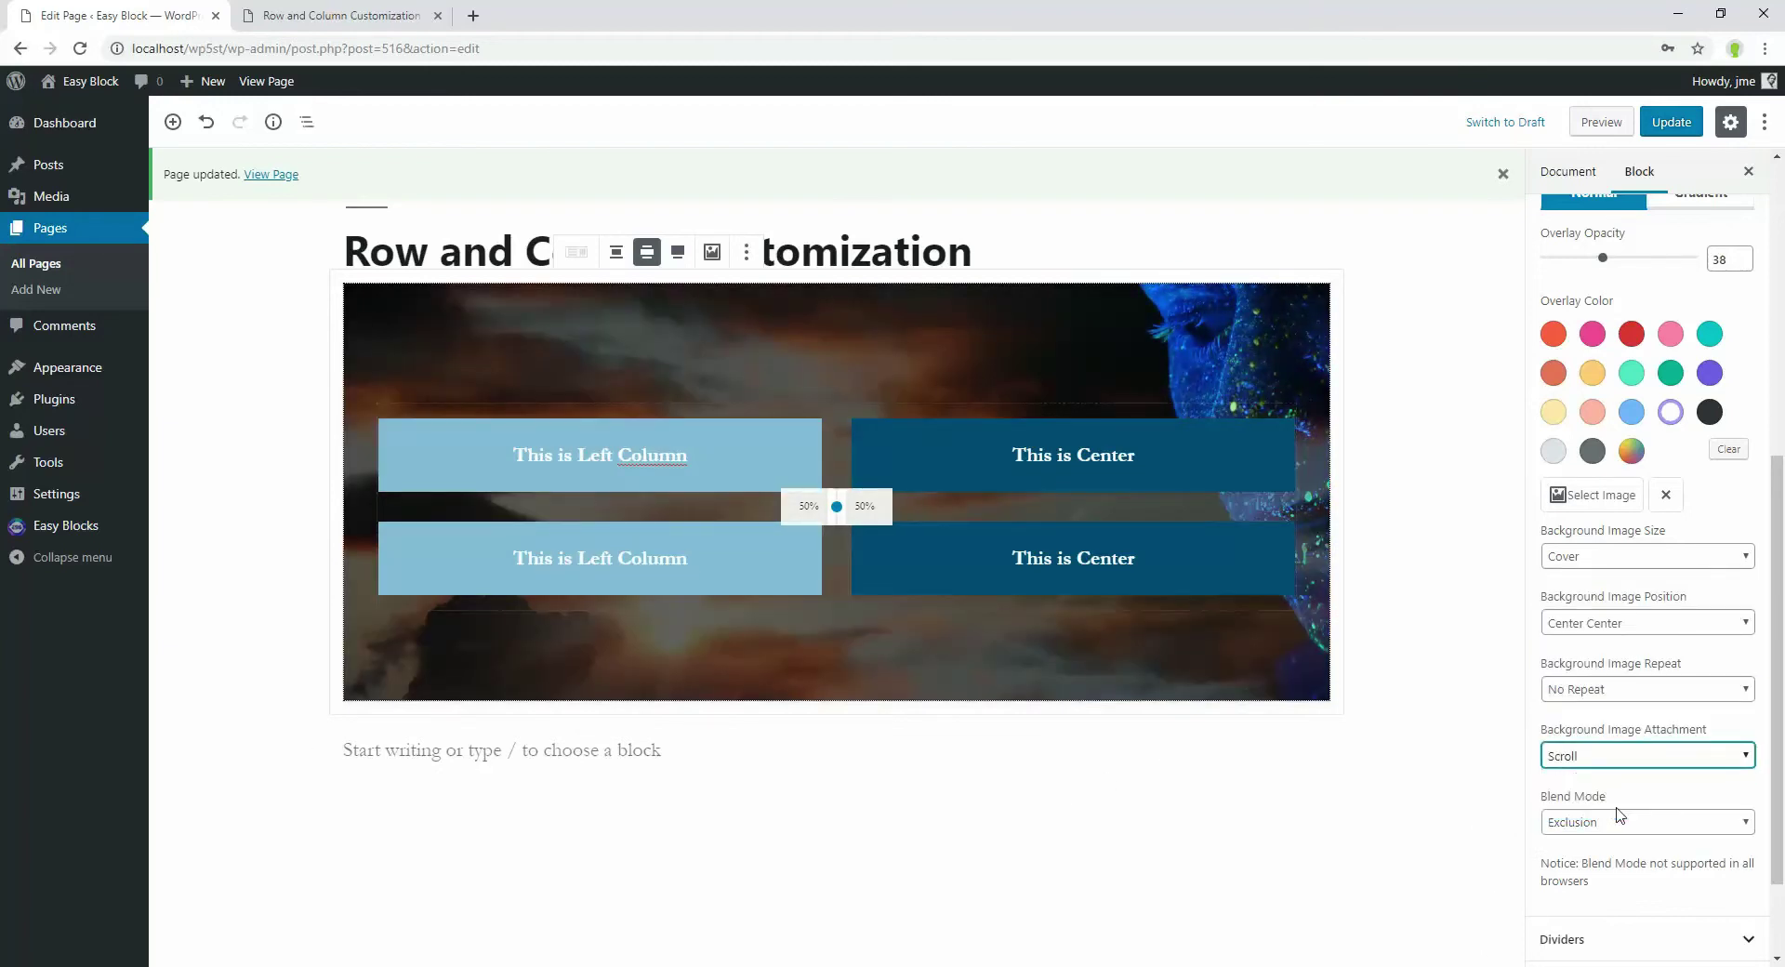
key("ctrl+s")
left_click(384, 13)
key("F5")
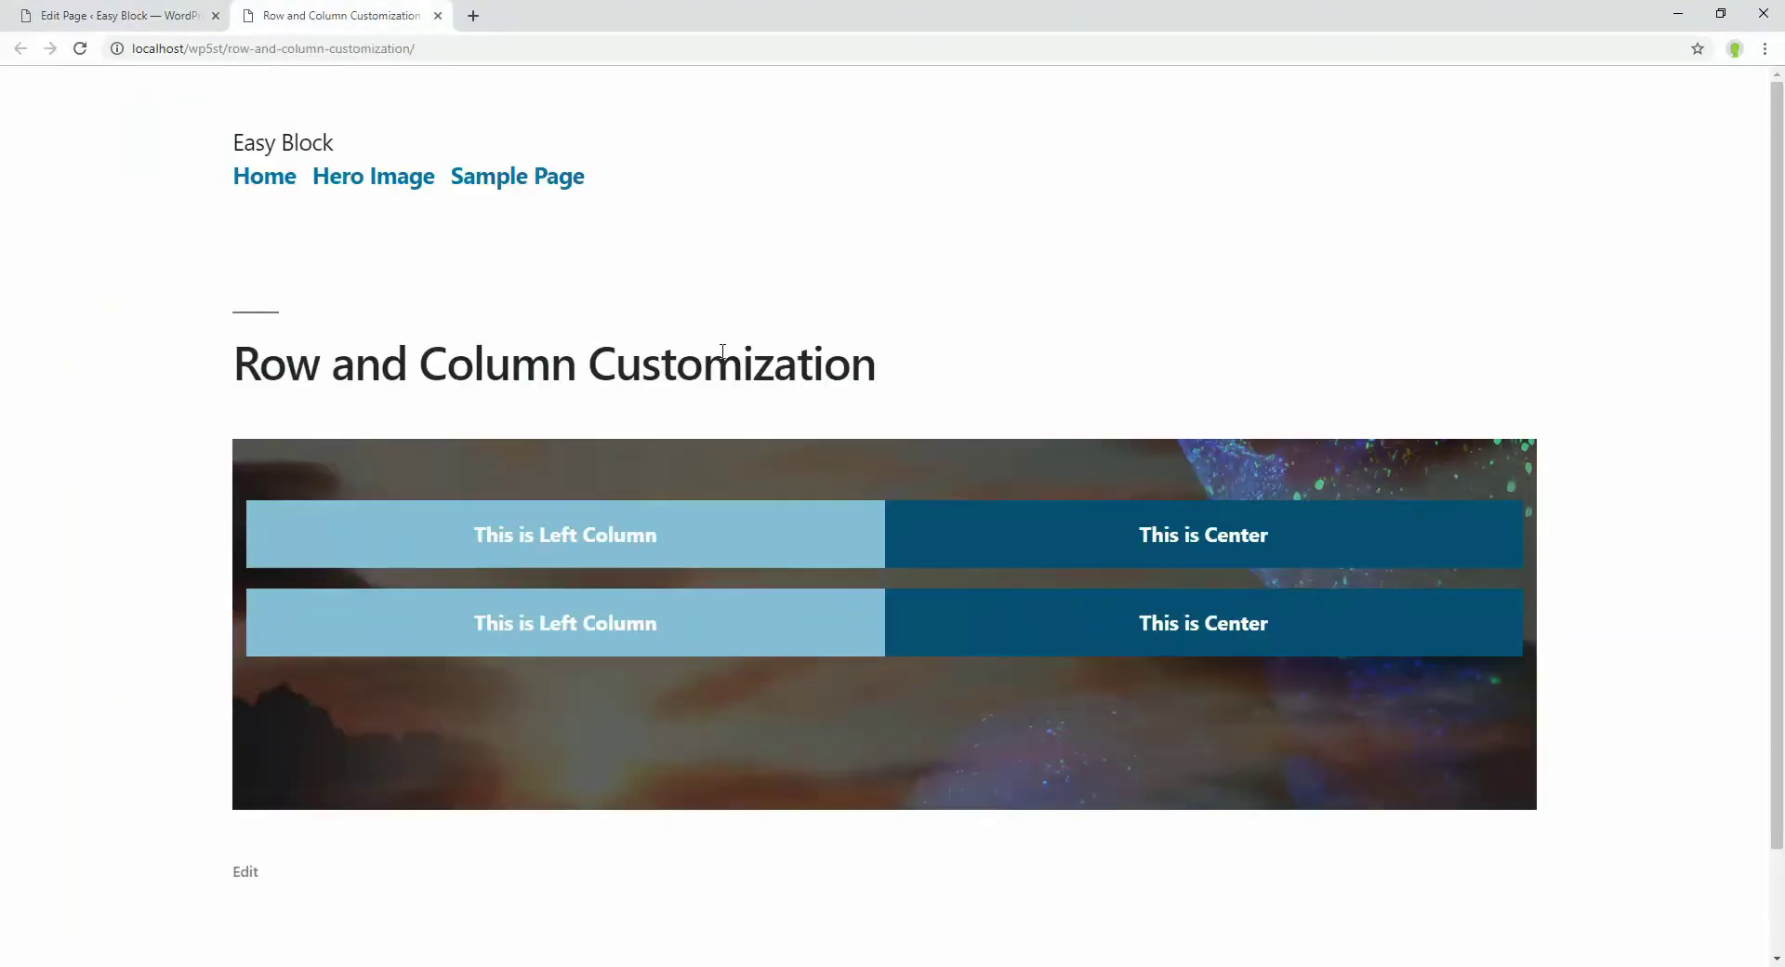
scroll(728, 360, "down", 2)
left_click(168, 15)
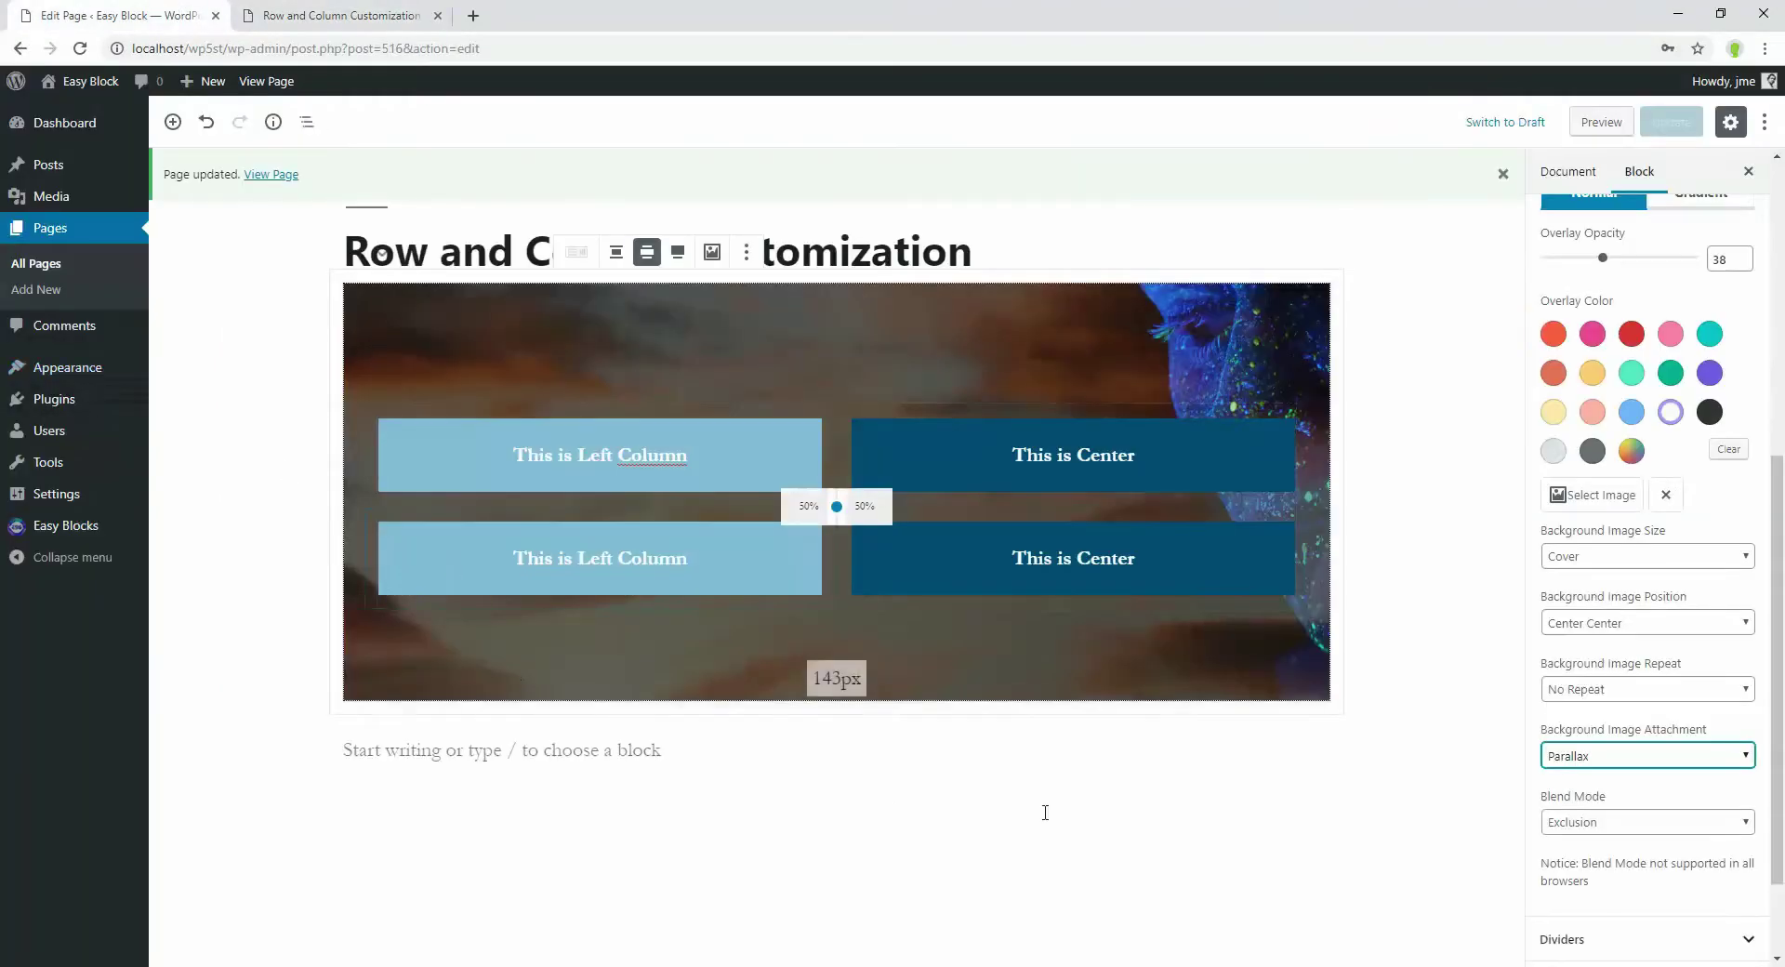
scroll(1615, 830, "up", 3)
Switch the overlay to a pink-to-light-blue gradient, adjusting the first colour stop and opacity.
left_click(1700, 344)
left_click_drag(1603, 409, 1621, 409)
left_click(1592, 485)
left_click(1632, 815)
left_click_drag(1549, 661, 1605, 661)
left_click_drag(1690, 918, 1656, 916)
scroll(1645, 818, "down", 3)
left_click(1636, 703)
Make the gradient Radial and position it at Left Bottom.
left_click(1575, 740)
left_click(1617, 769)
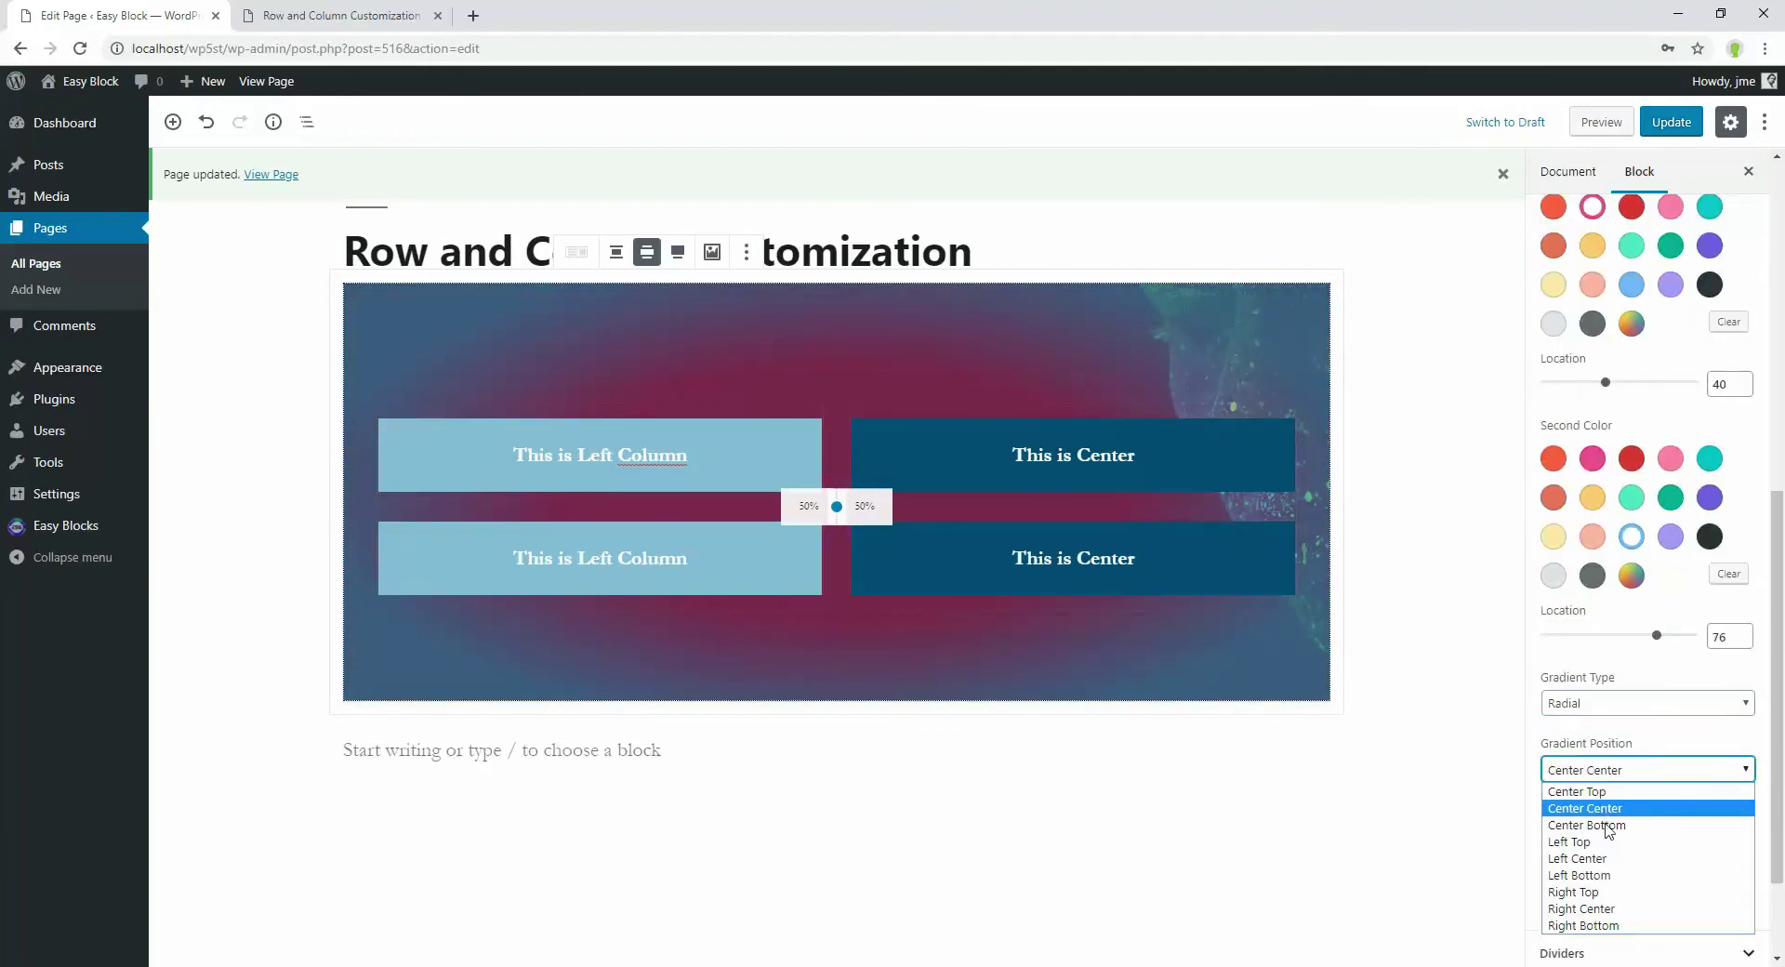
left_click(1586, 841)
left_click(1618, 769)
left_click(1597, 875)
Try other blend modes, return to Normal, save, and reload the published page.
left_click(1606, 836)
left_click(1604, 662)
left_click(1603, 841)
left_click(1617, 818)
left_click(1624, 836)
left_click(1599, 593)
key("ctrl+s")
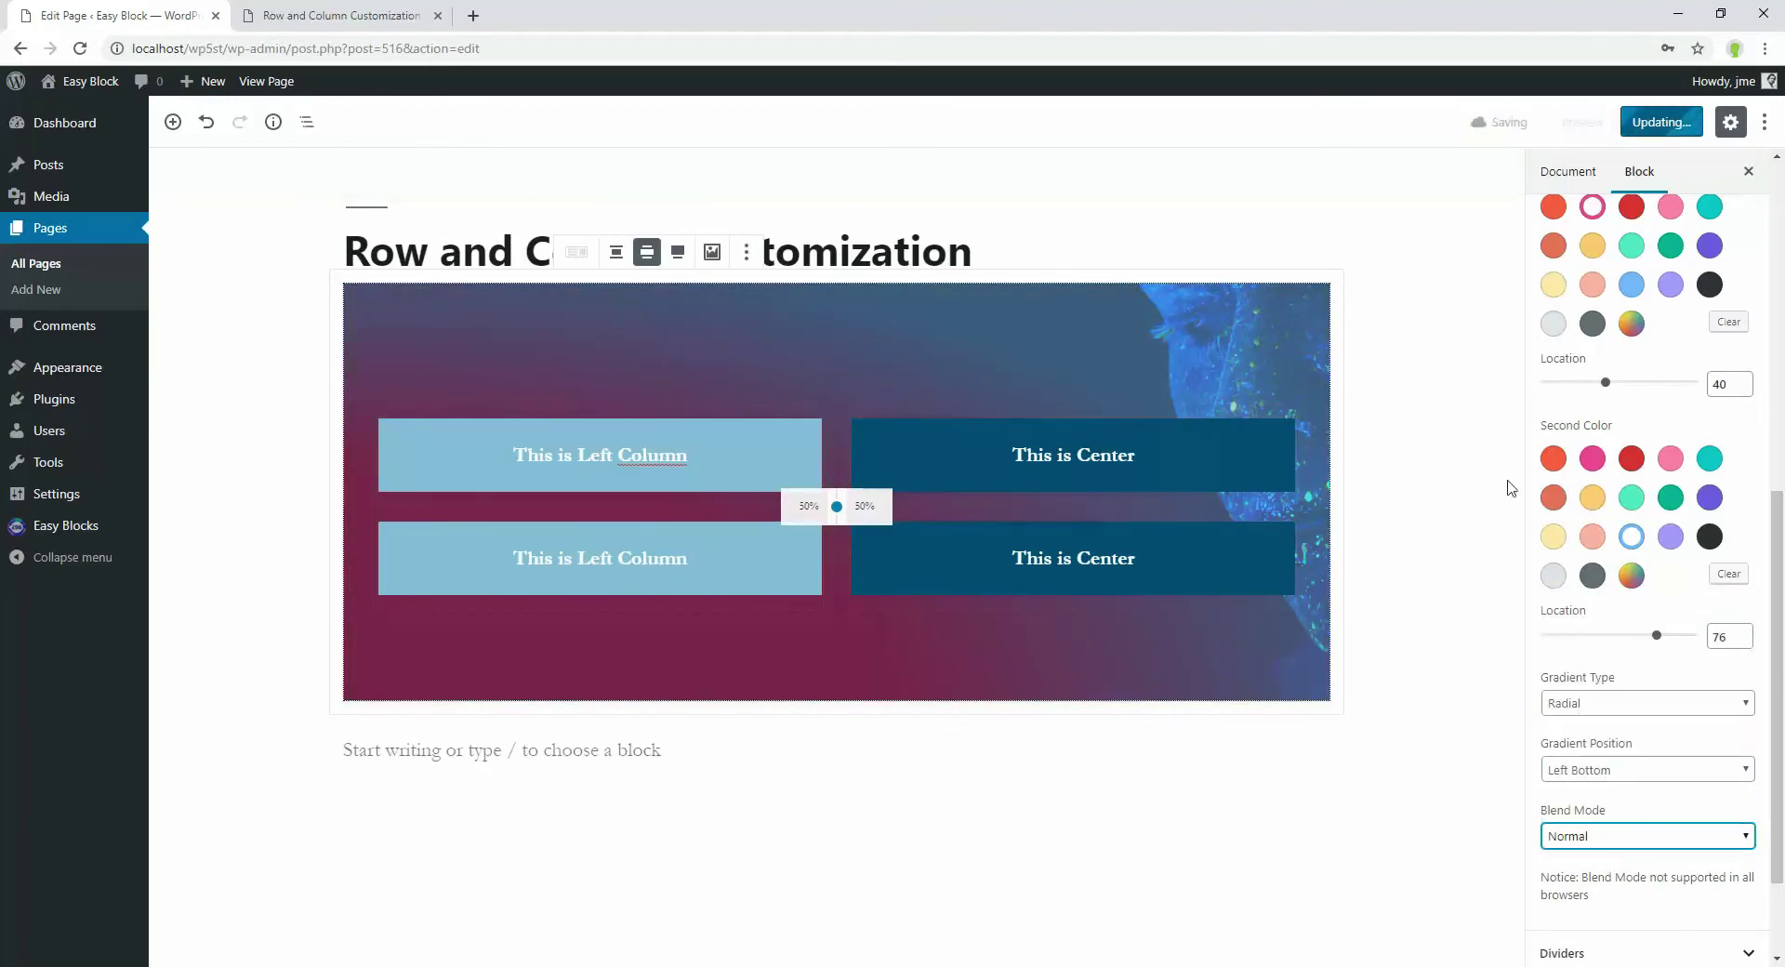
left_click(405, 7)
key("F5")
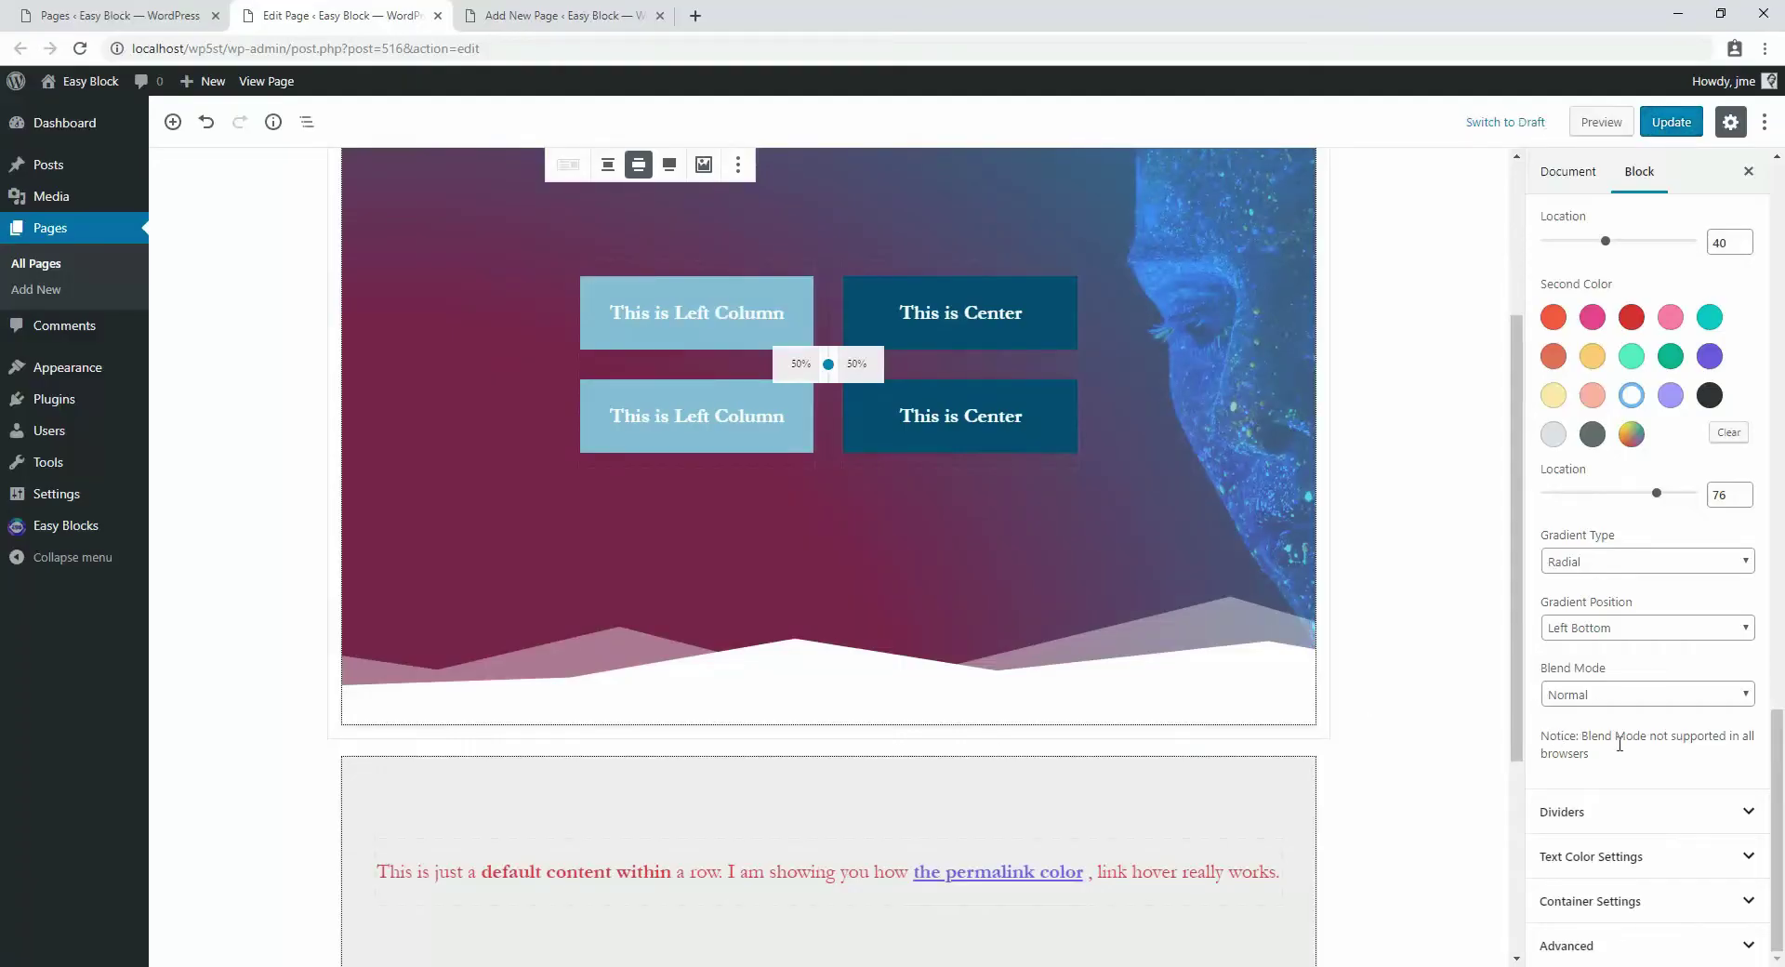
Expand the row's Dividers settings and browse the divider shape list before closing it.
left_click(1631, 807)
scroll(1641, 704, "down", 4)
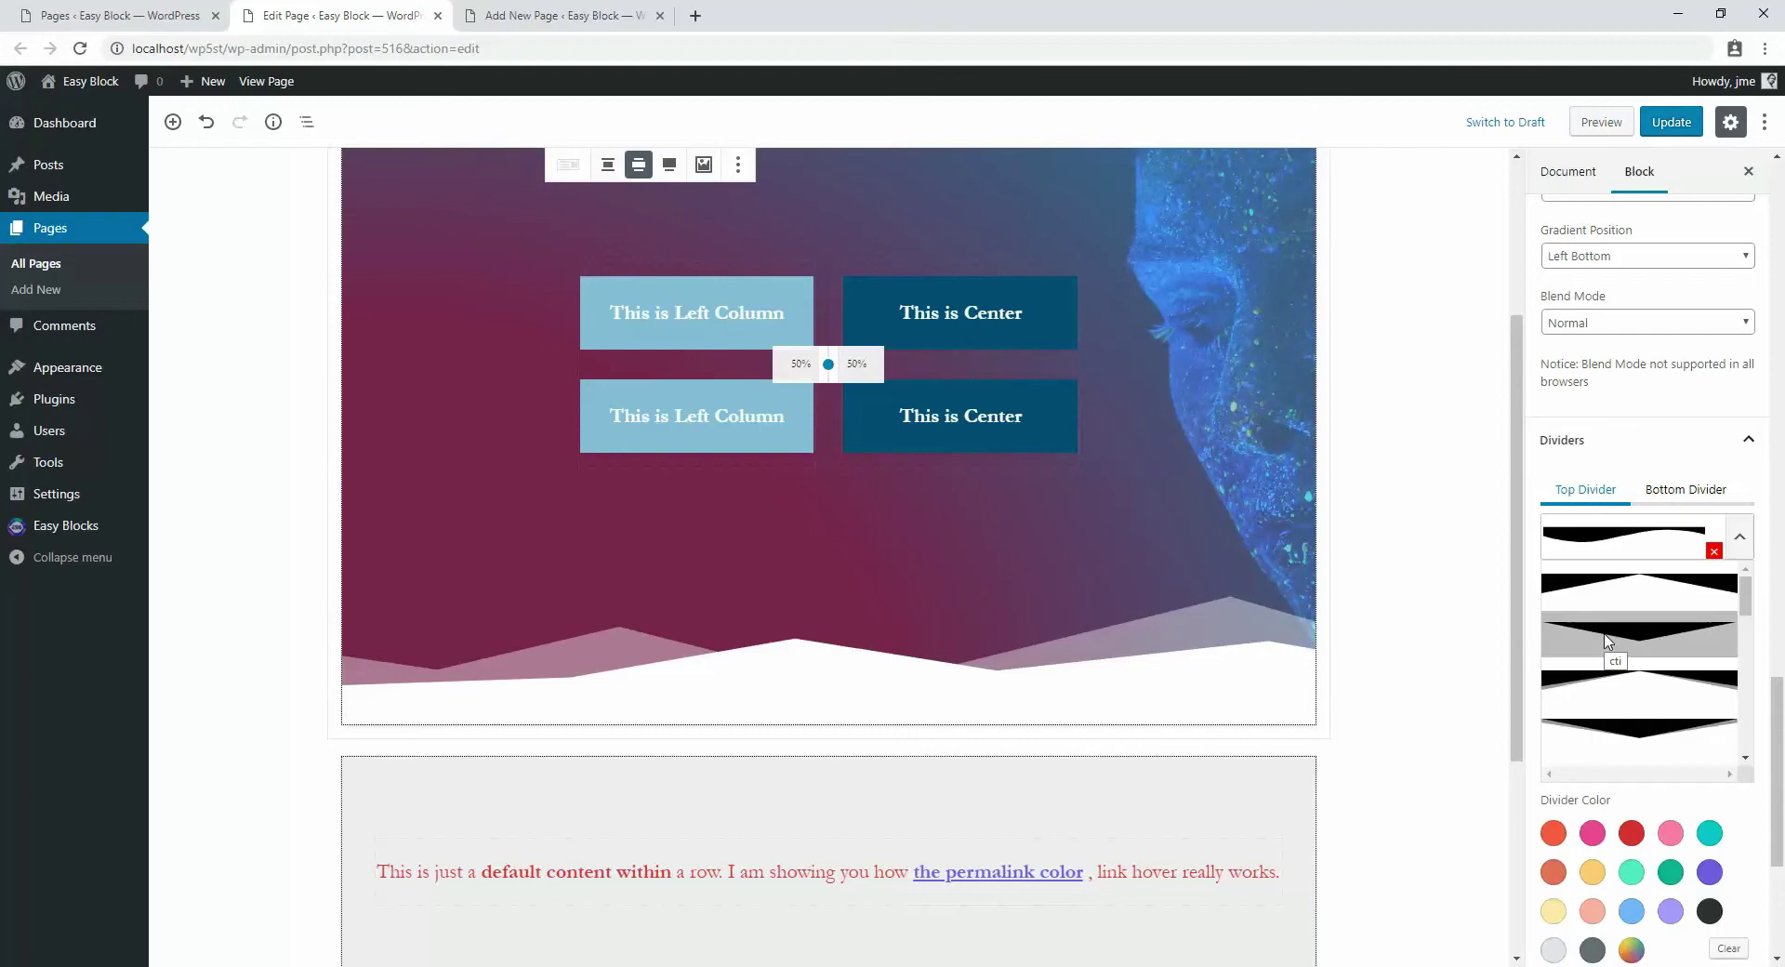
scroll(1608, 640, "down", 2)
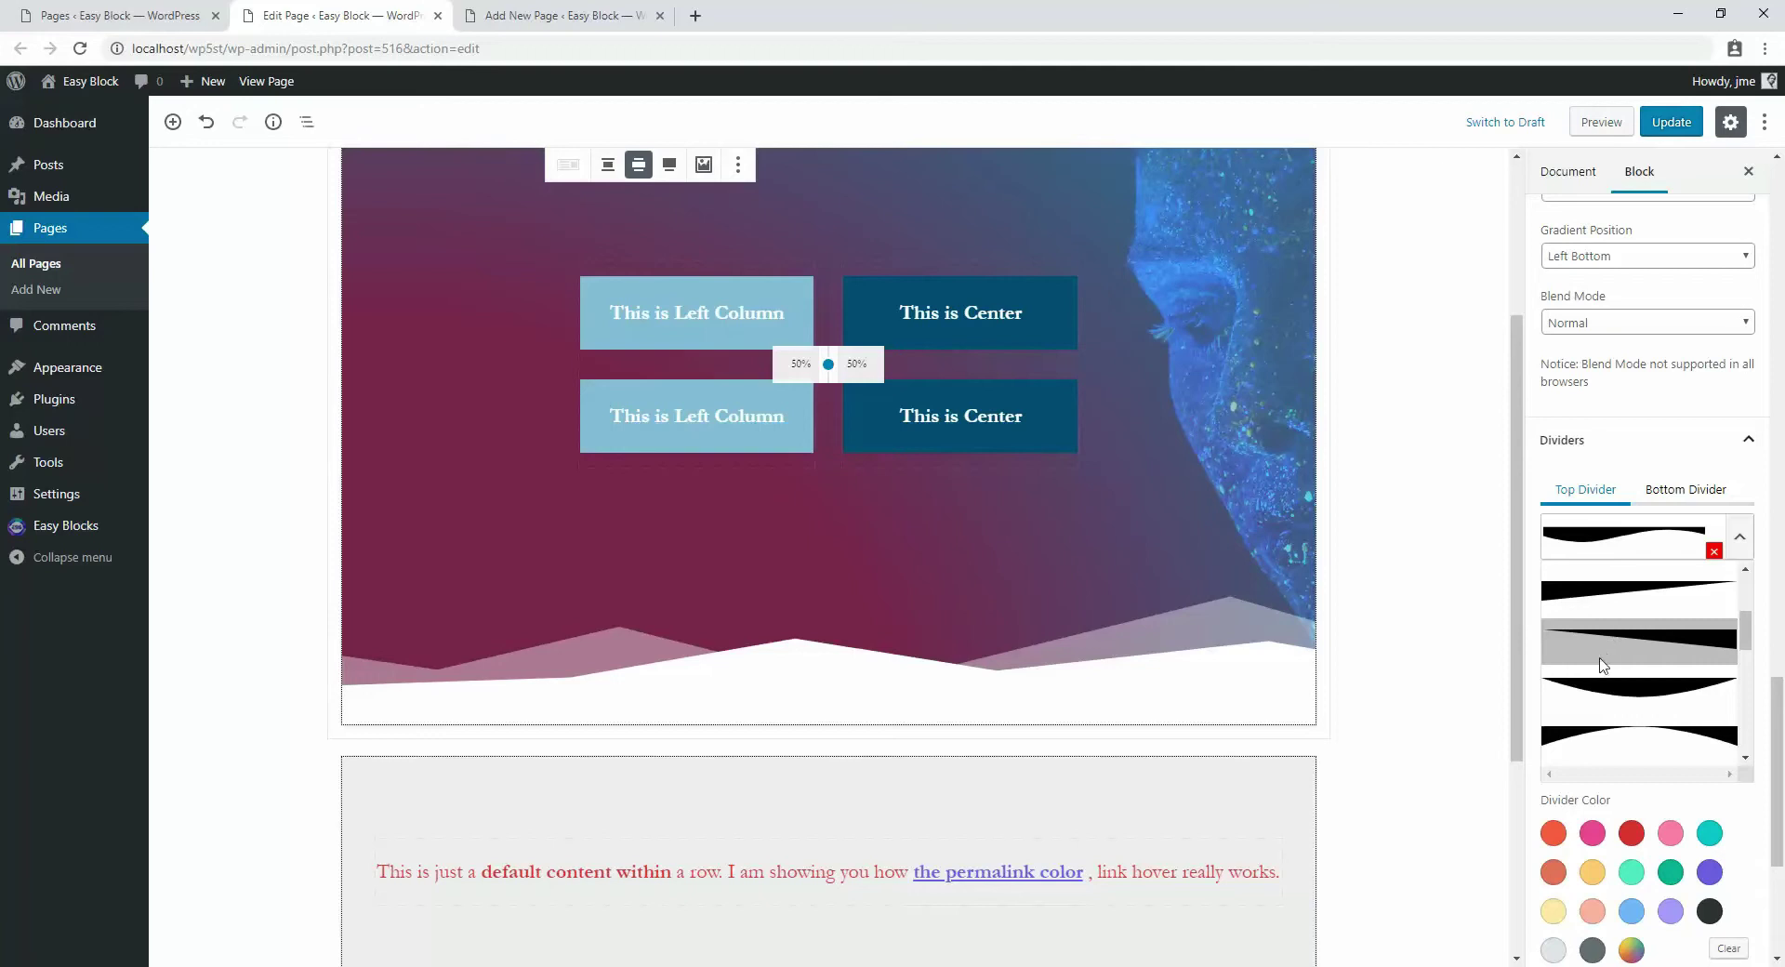
left_click(1625, 868)
scroll(1615, 842, "down", 2)
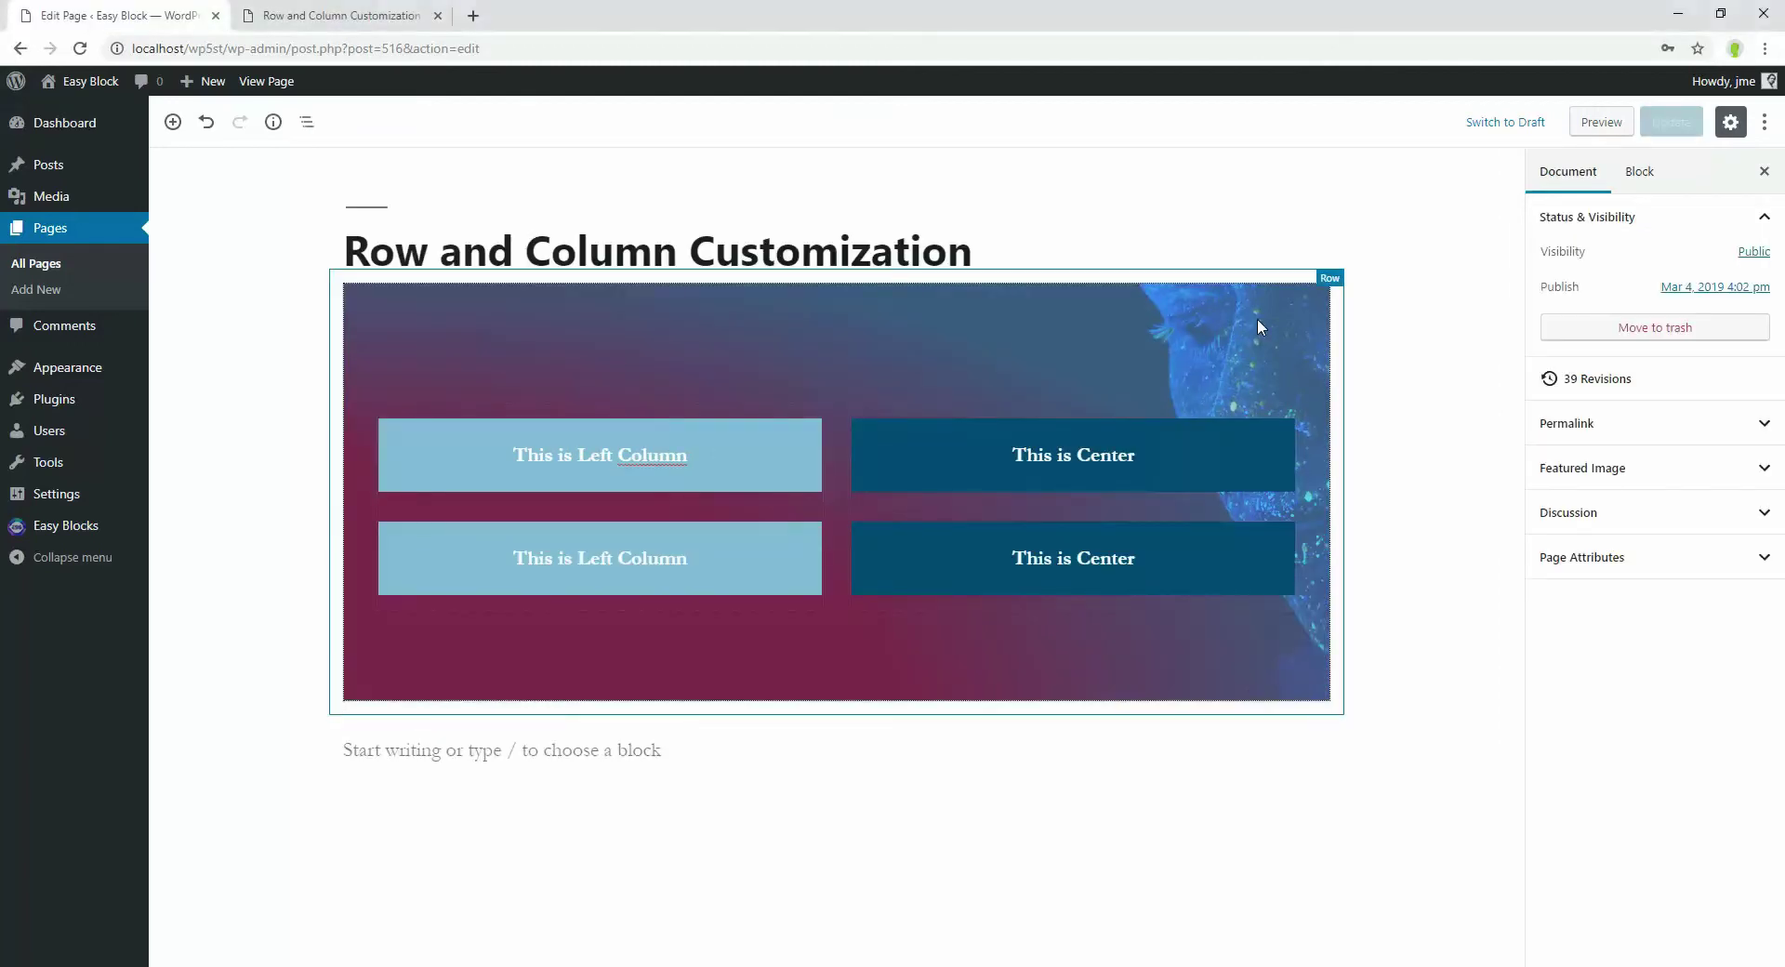
Add a pink peaked top divider, set its height and 175% width, save, and preview.
left_click(1257, 318)
left_click(1614, 749)
scroll(1630, 409, "down", 3)
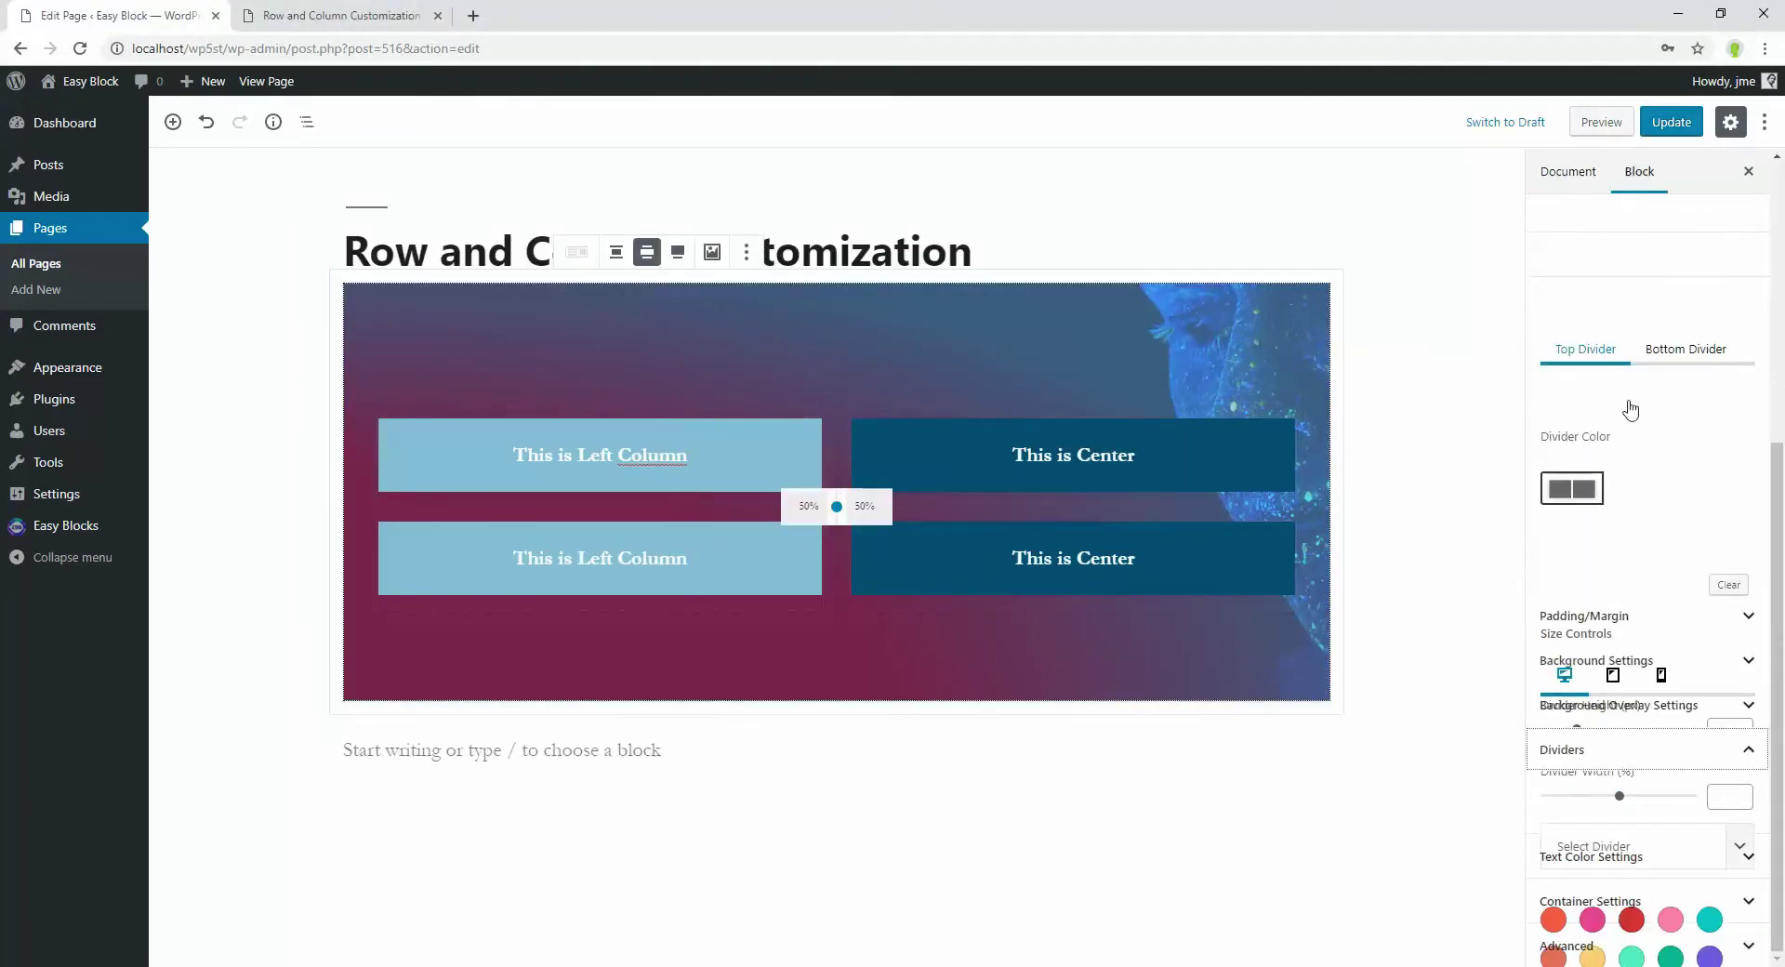
left_click(1642, 398)
left_click(1641, 548)
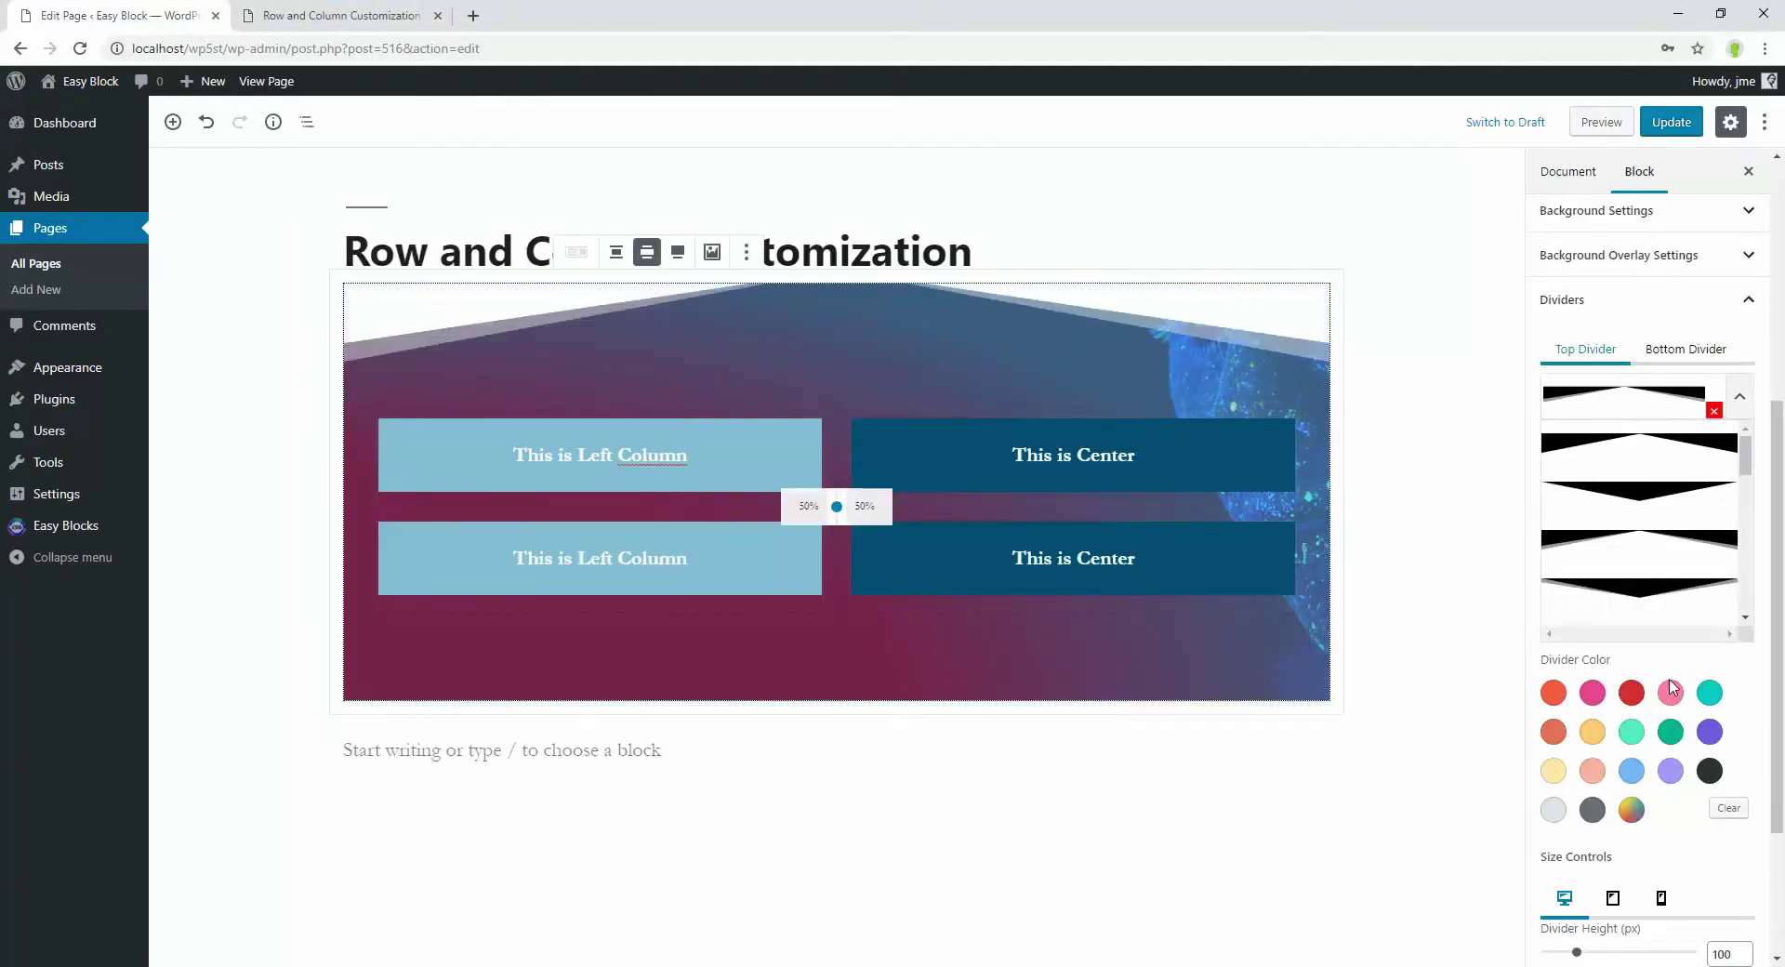
left_click(1592, 693)
left_click_drag(1579, 729, 1605, 730)
left_click_drag(1620, 797, 1584, 806)
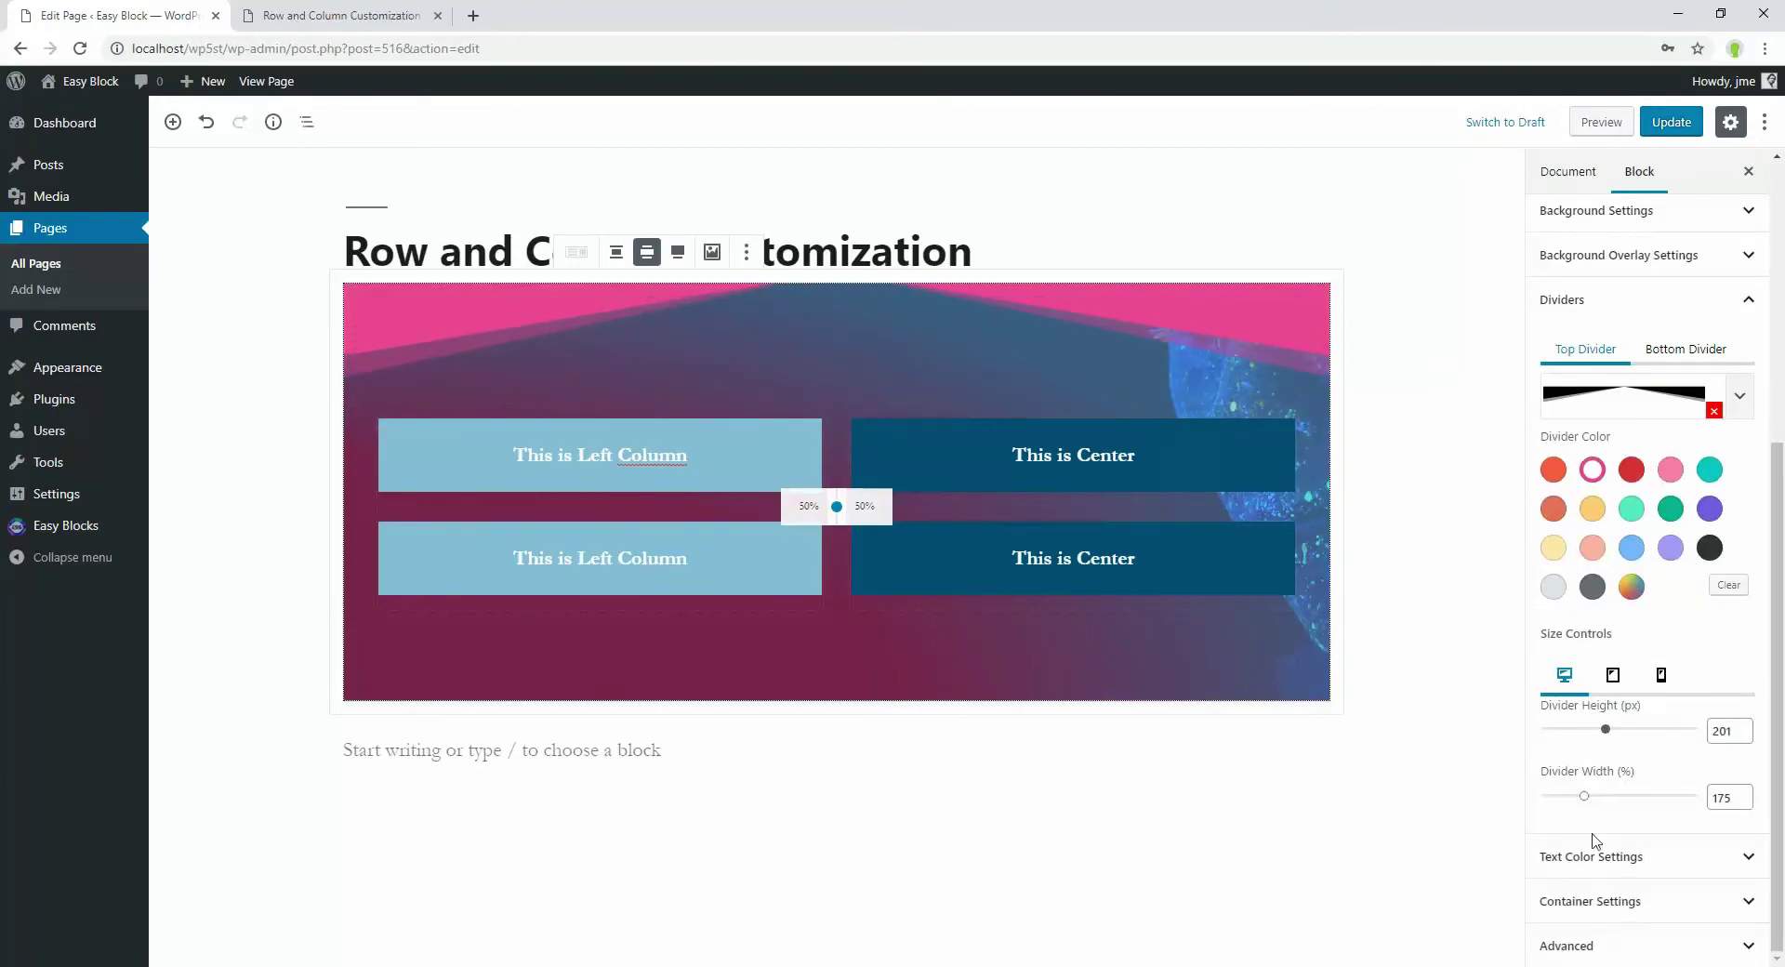
key("ctrl+s")
left_click(379, 8)
key("F5")
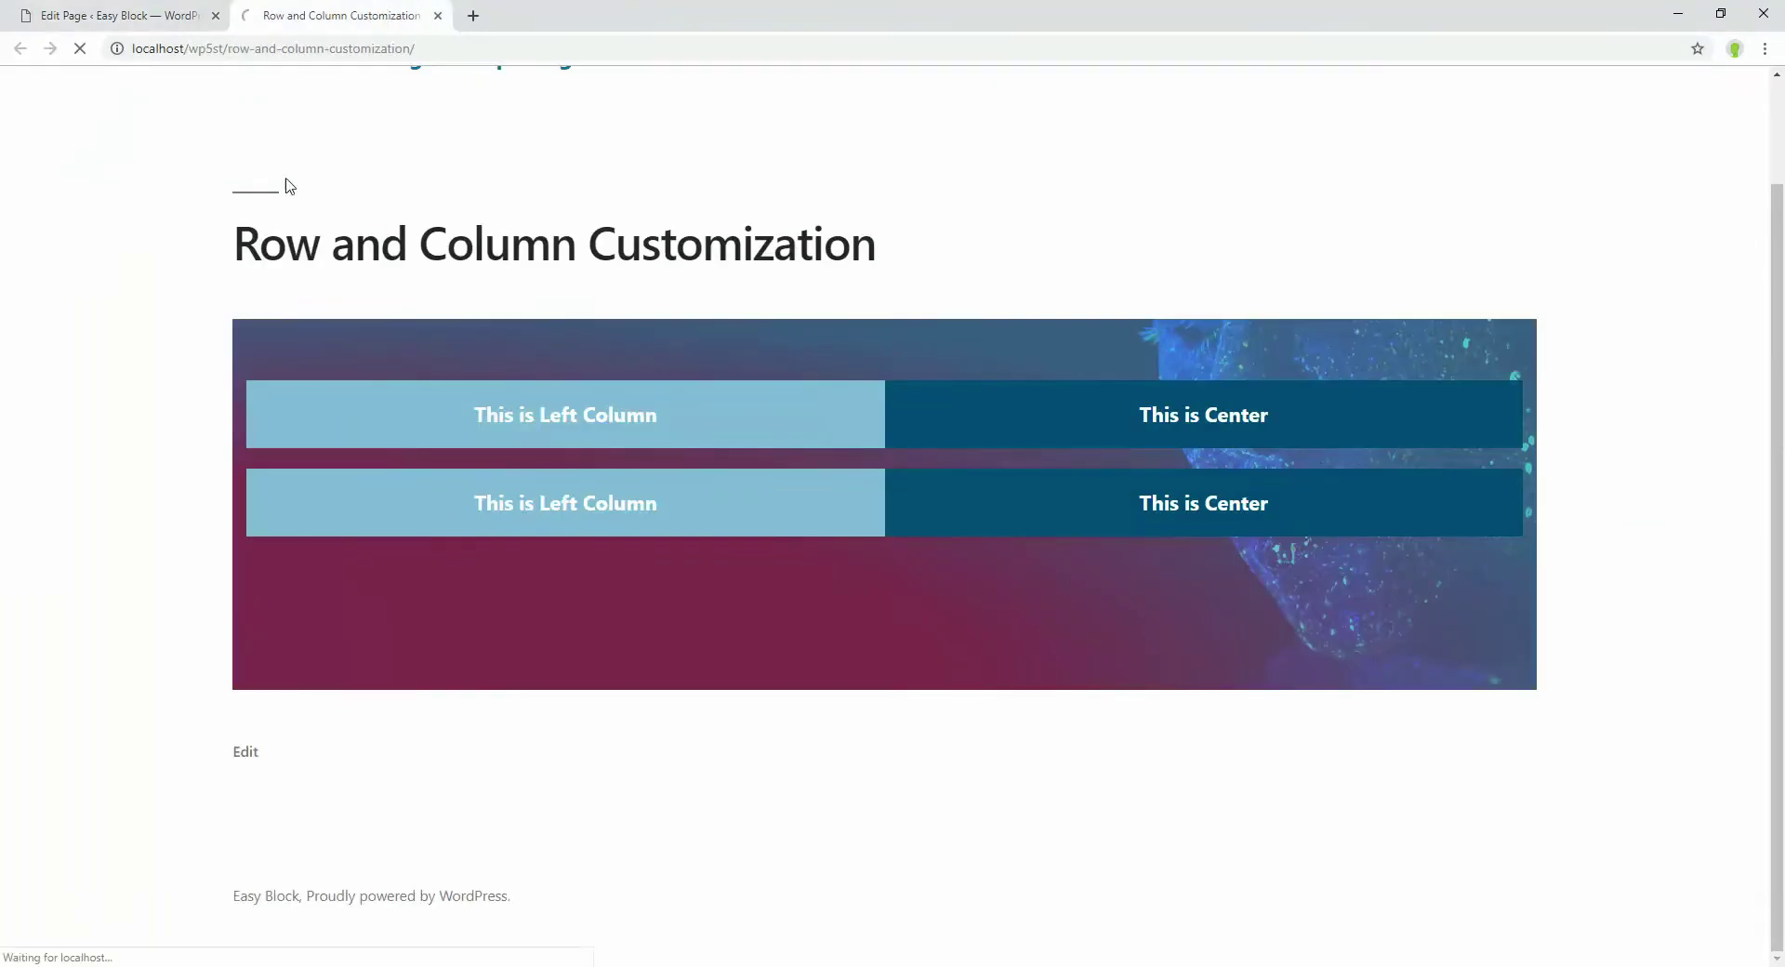
Recolour the top divider white, save, and recheck the live page.
left_click(103, 7)
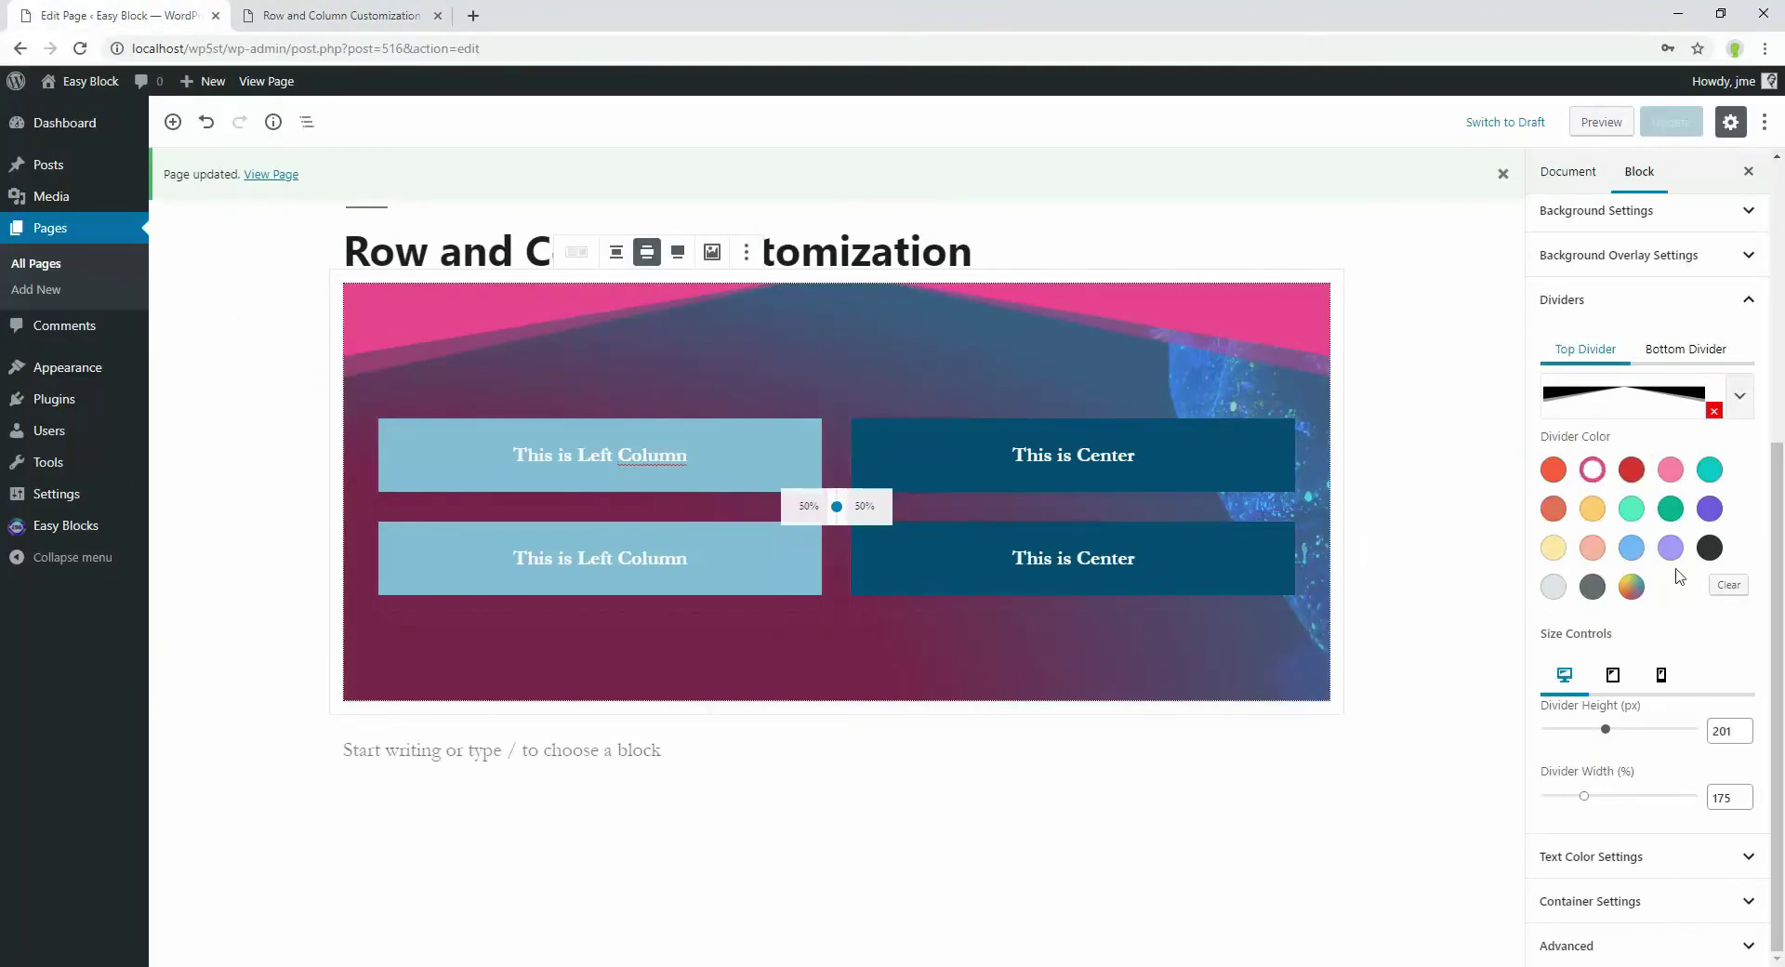
left_click(1716, 576)
left_click(1637, 586)
left_click_drag(1592, 641, 1510, 609)
key("ctrl+s")
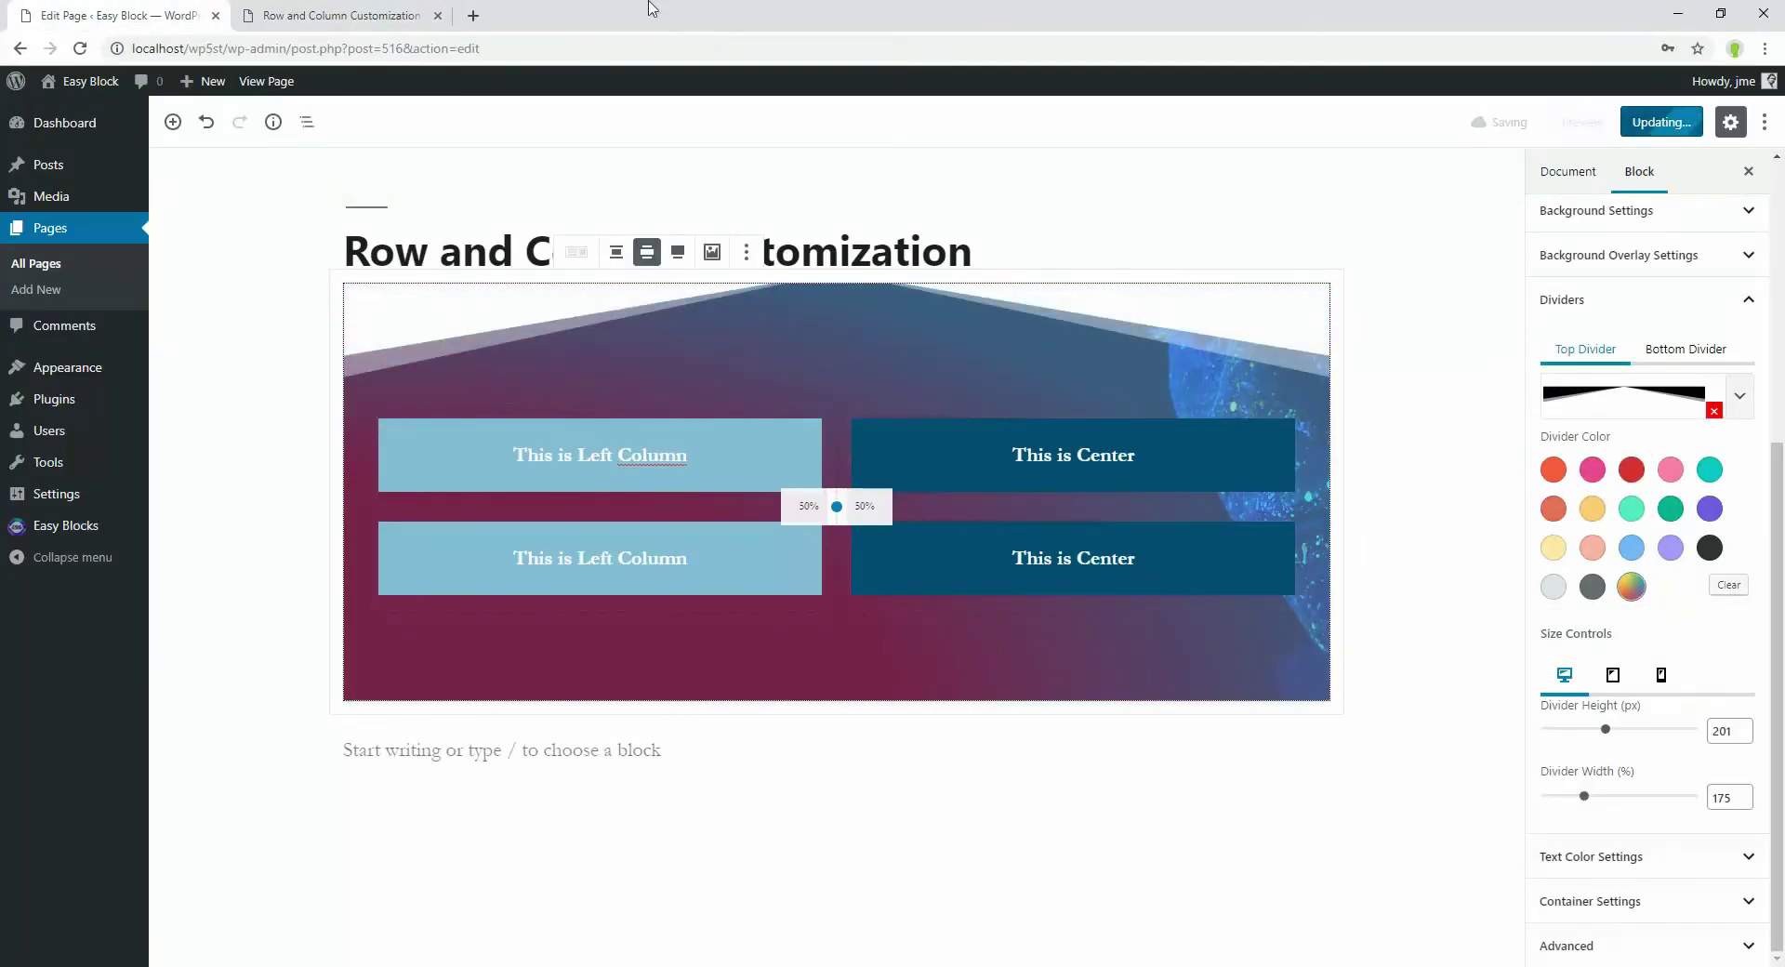
left_click(333, 12)
key("F5")
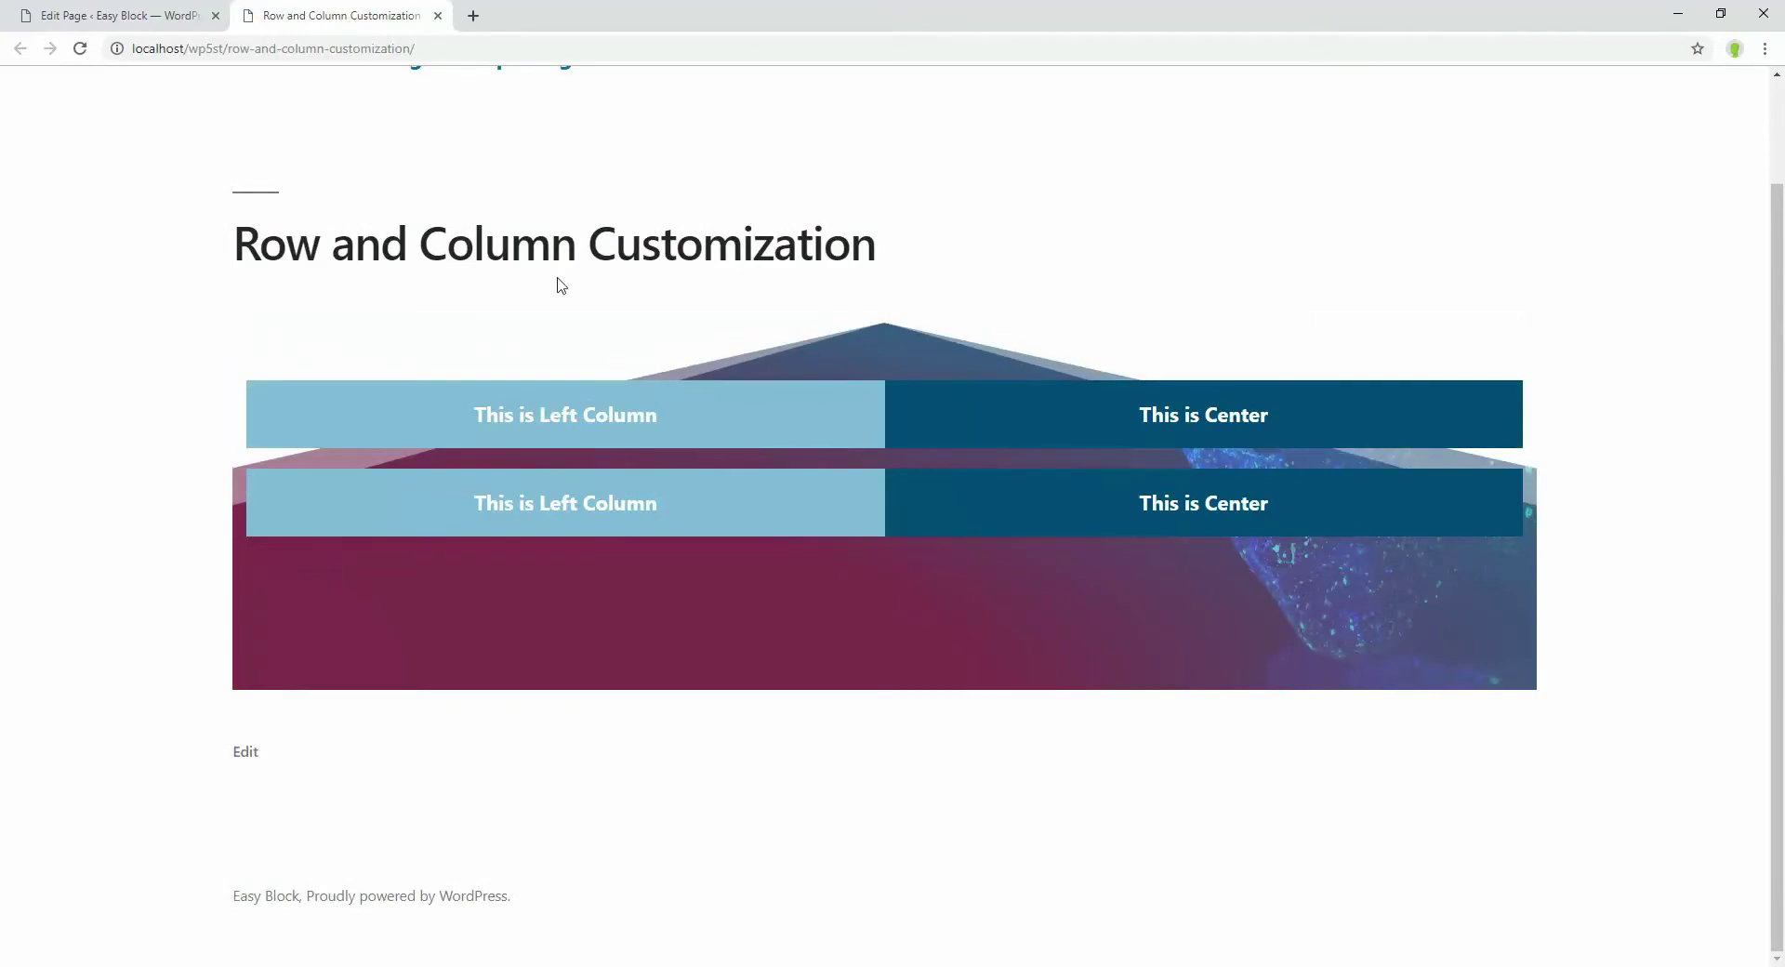
key("ctrl+1")
key("ctrl+s")
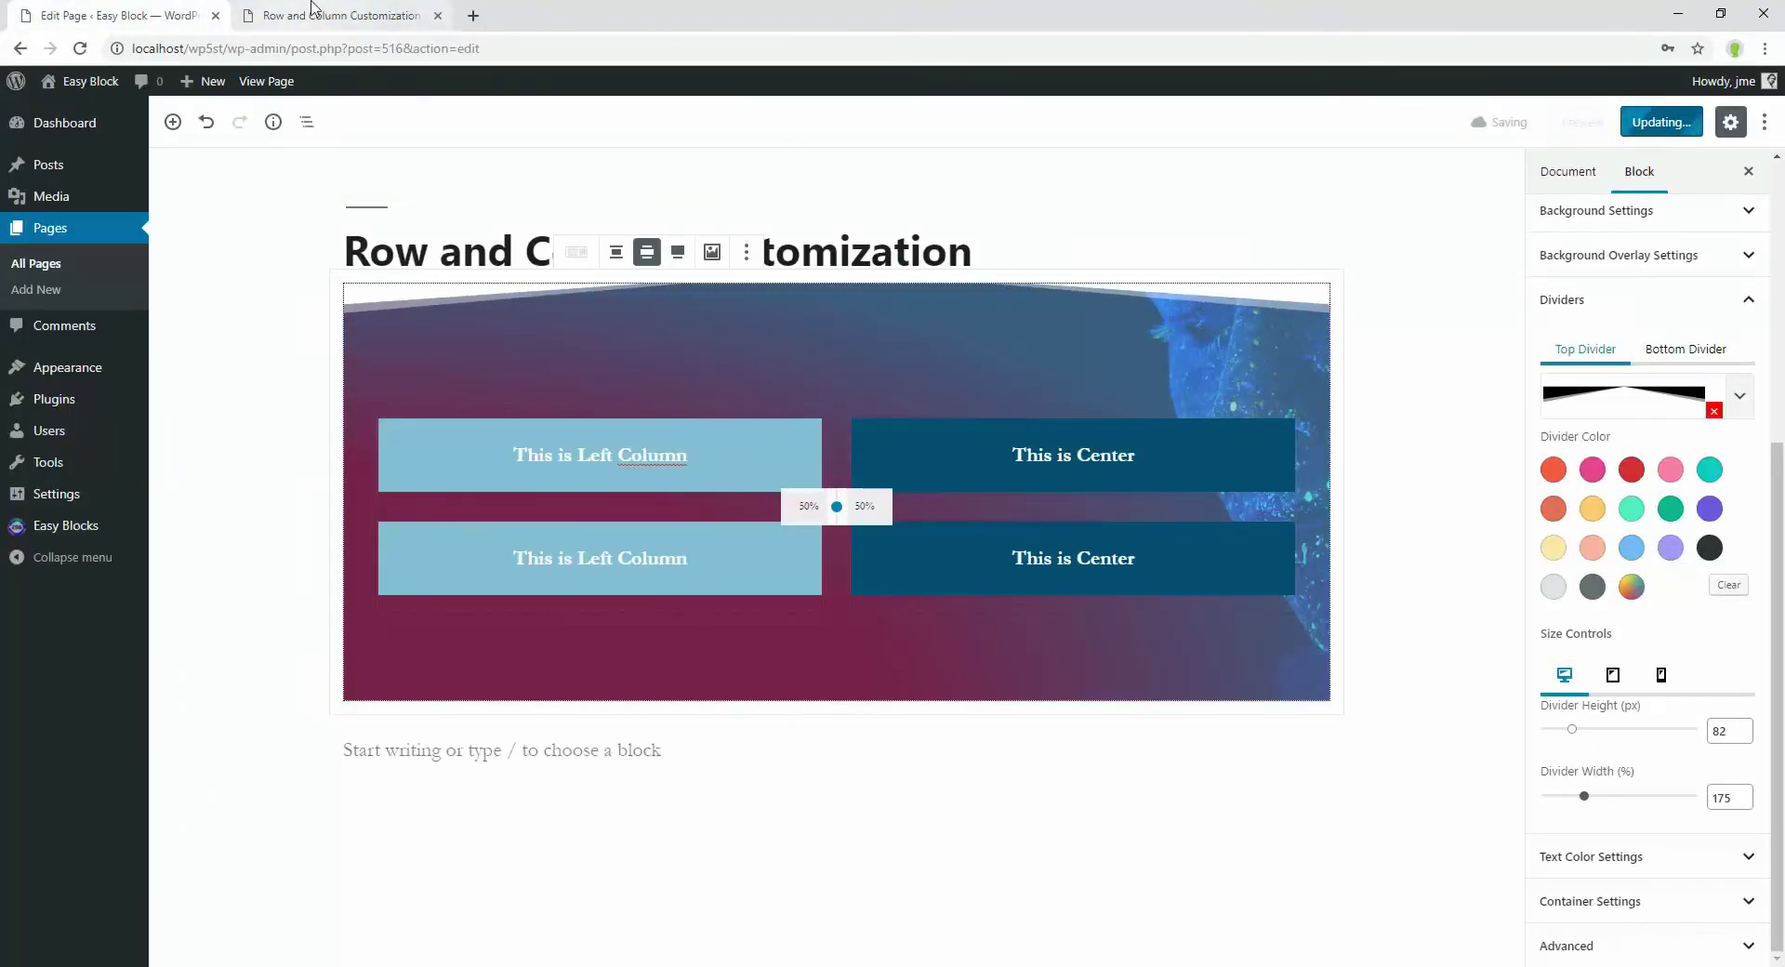
left_click(339, 15)
key("F5")
Add a wave as the bottom divider, save, and reload the published page.
key("ctrl+1")
left_click(1685, 349)
left_click(1659, 398)
left_click(1664, 551)
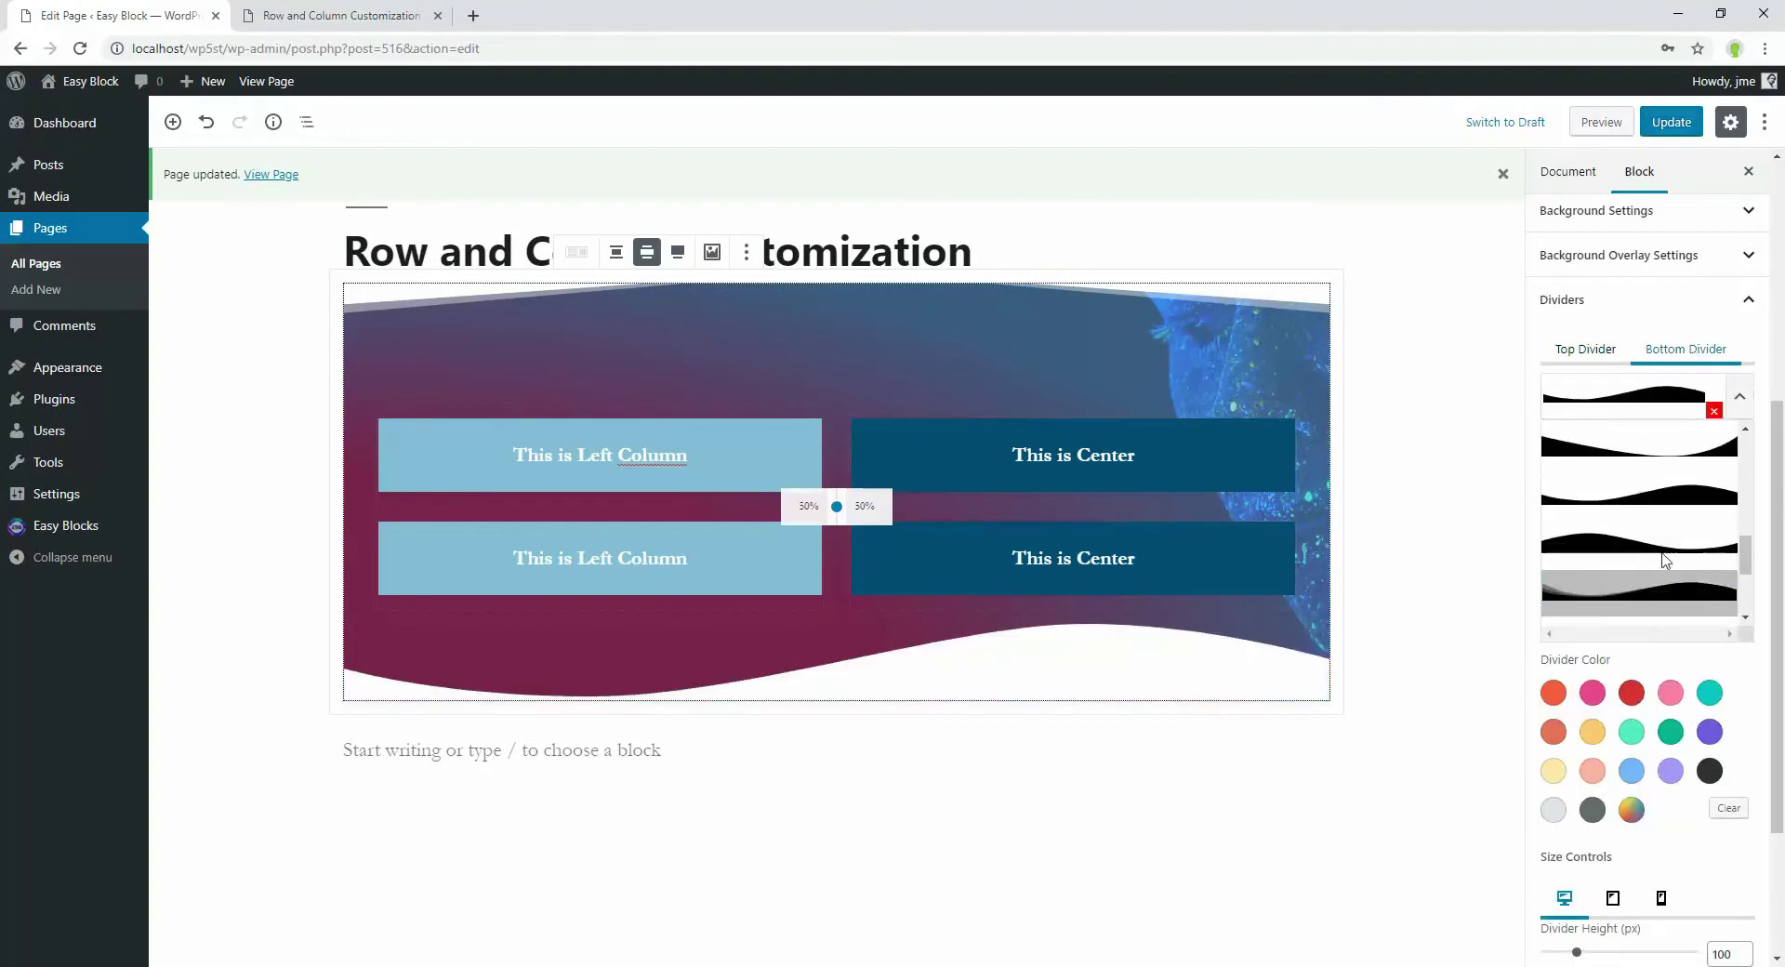
key("ctrl+s")
left_click(405, 8)
key("F5")
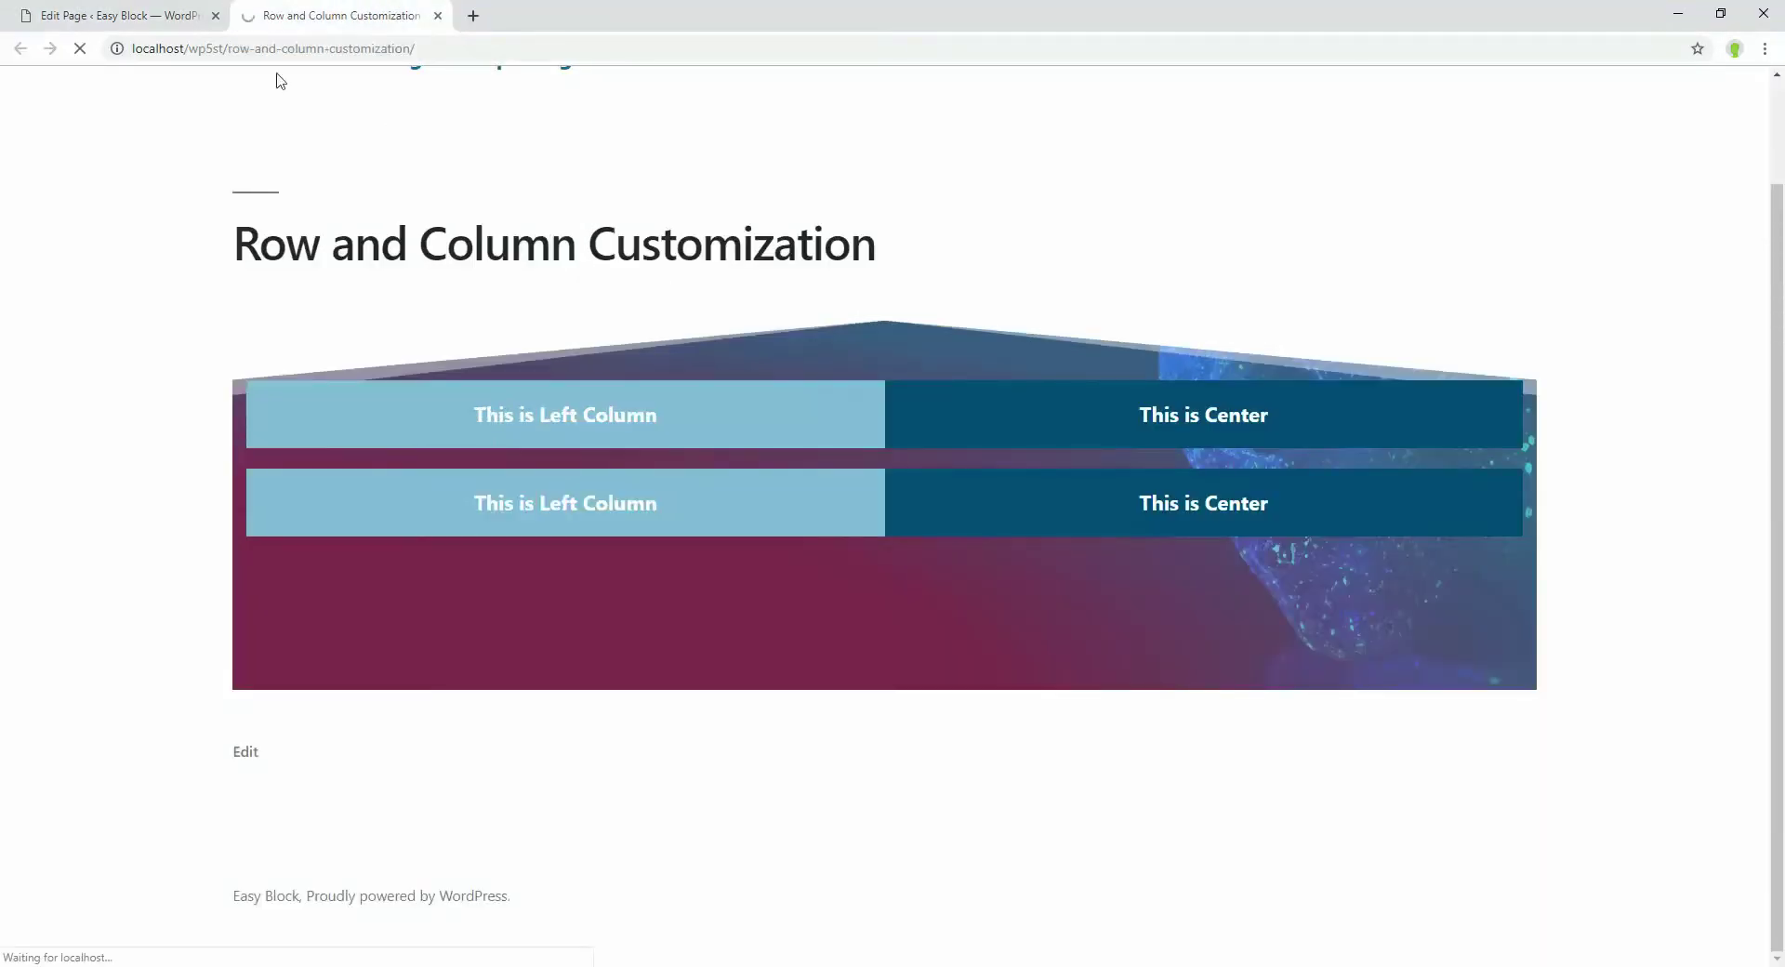
Replace the wave bottom divider with a mountain shape, save, and preview the live page.
key("ctrl+1")
left_click(1649, 500)
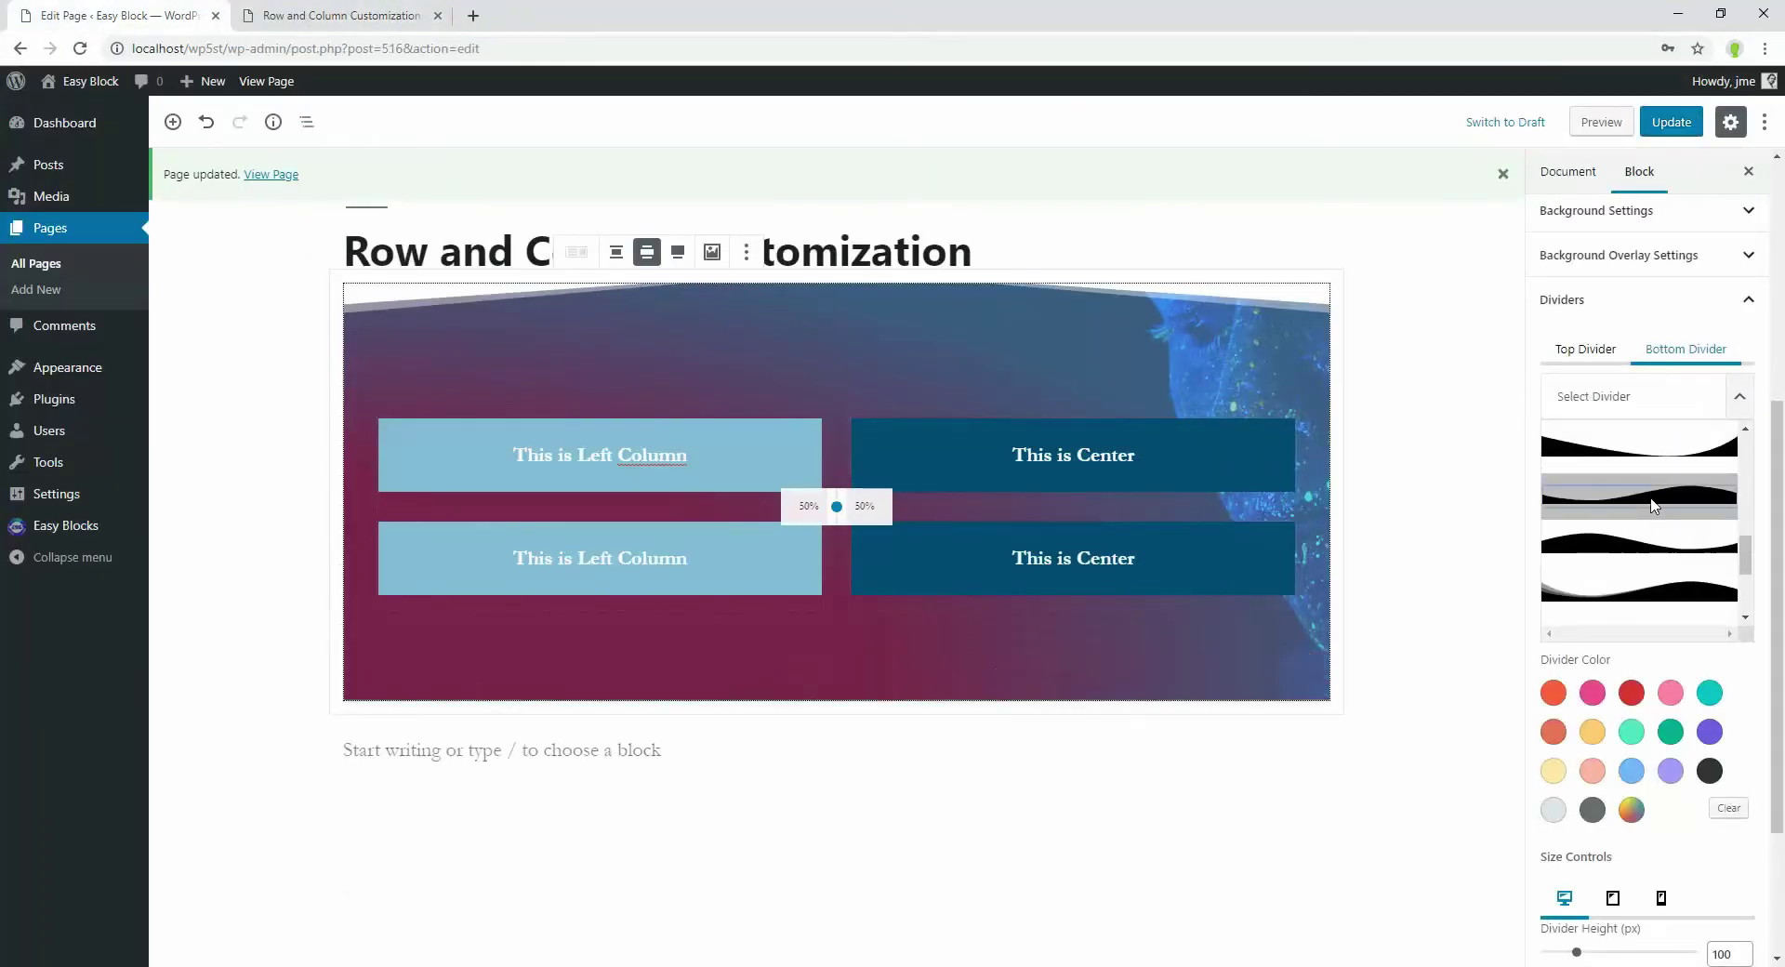
left_click(1662, 559)
scroll(1644, 591, "down", 1)
left_click(1647, 589)
key("ctrl+s")
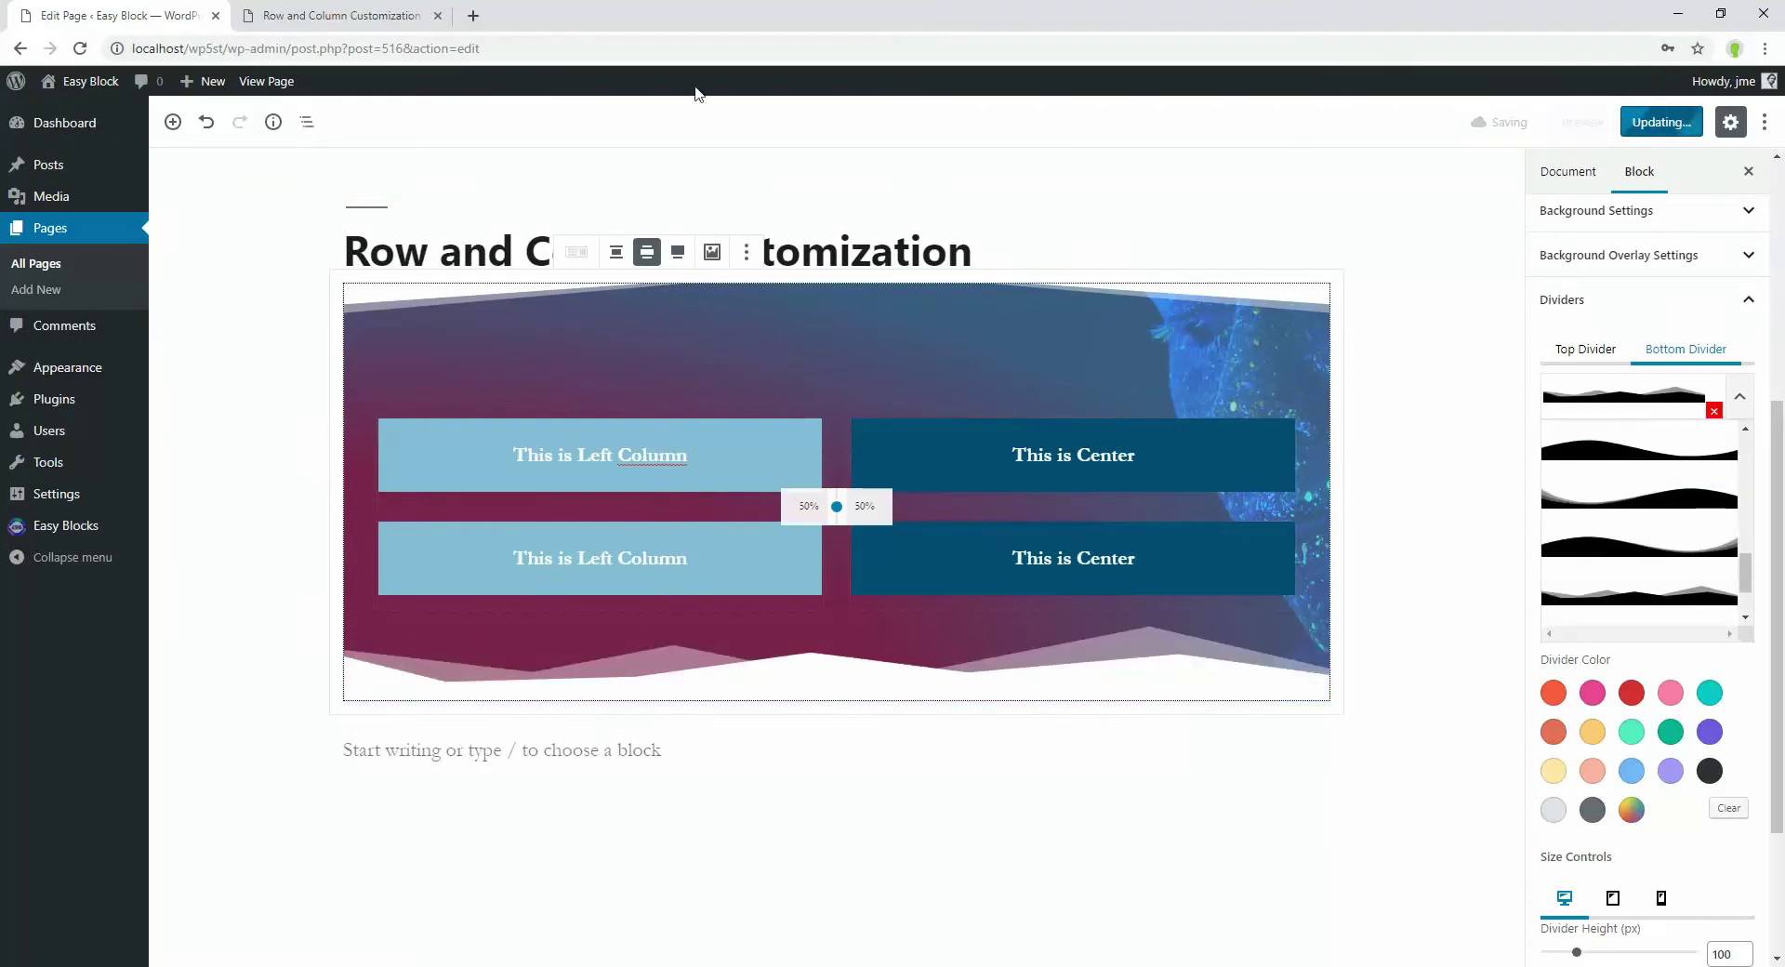
left_click(366, 20)
key("F5")
Apply a wave as the top divider, save, and check the published page.
left_click(190, 9)
left_click(1583, 353)
scroll(1656, 572, "down", 9)
scroll(1662, 589, "up", 3)
left_click(1645, 520)
key("ctrl+s")
left_click(376, 15)
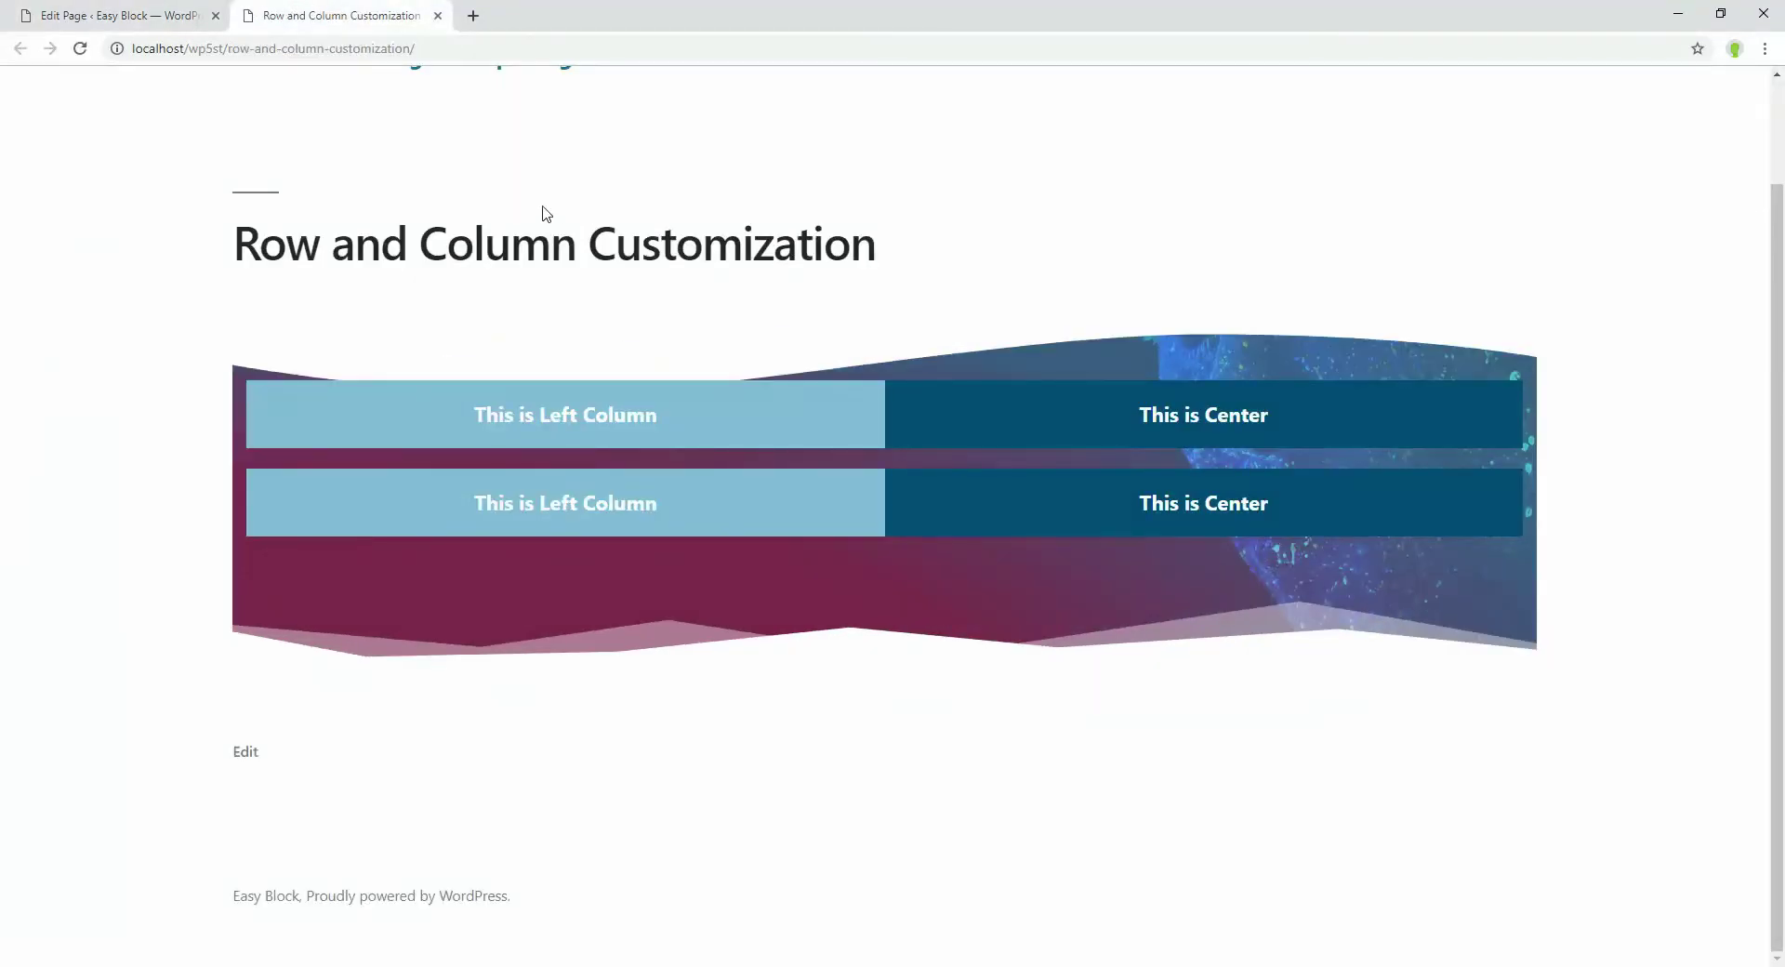
key("ctrl+1")
Set the top divider to 286% wide and 59 px high, the bottom divider 161 px, then save.
scroll(1625, 788, "down", 2)
left_click_drag(1584, 797, 1636, 797)
left_click_drag(1572, 730, 1595, 729)
left_click(1697, 351)
left_click_drag(1586, 795, 1562, 796)
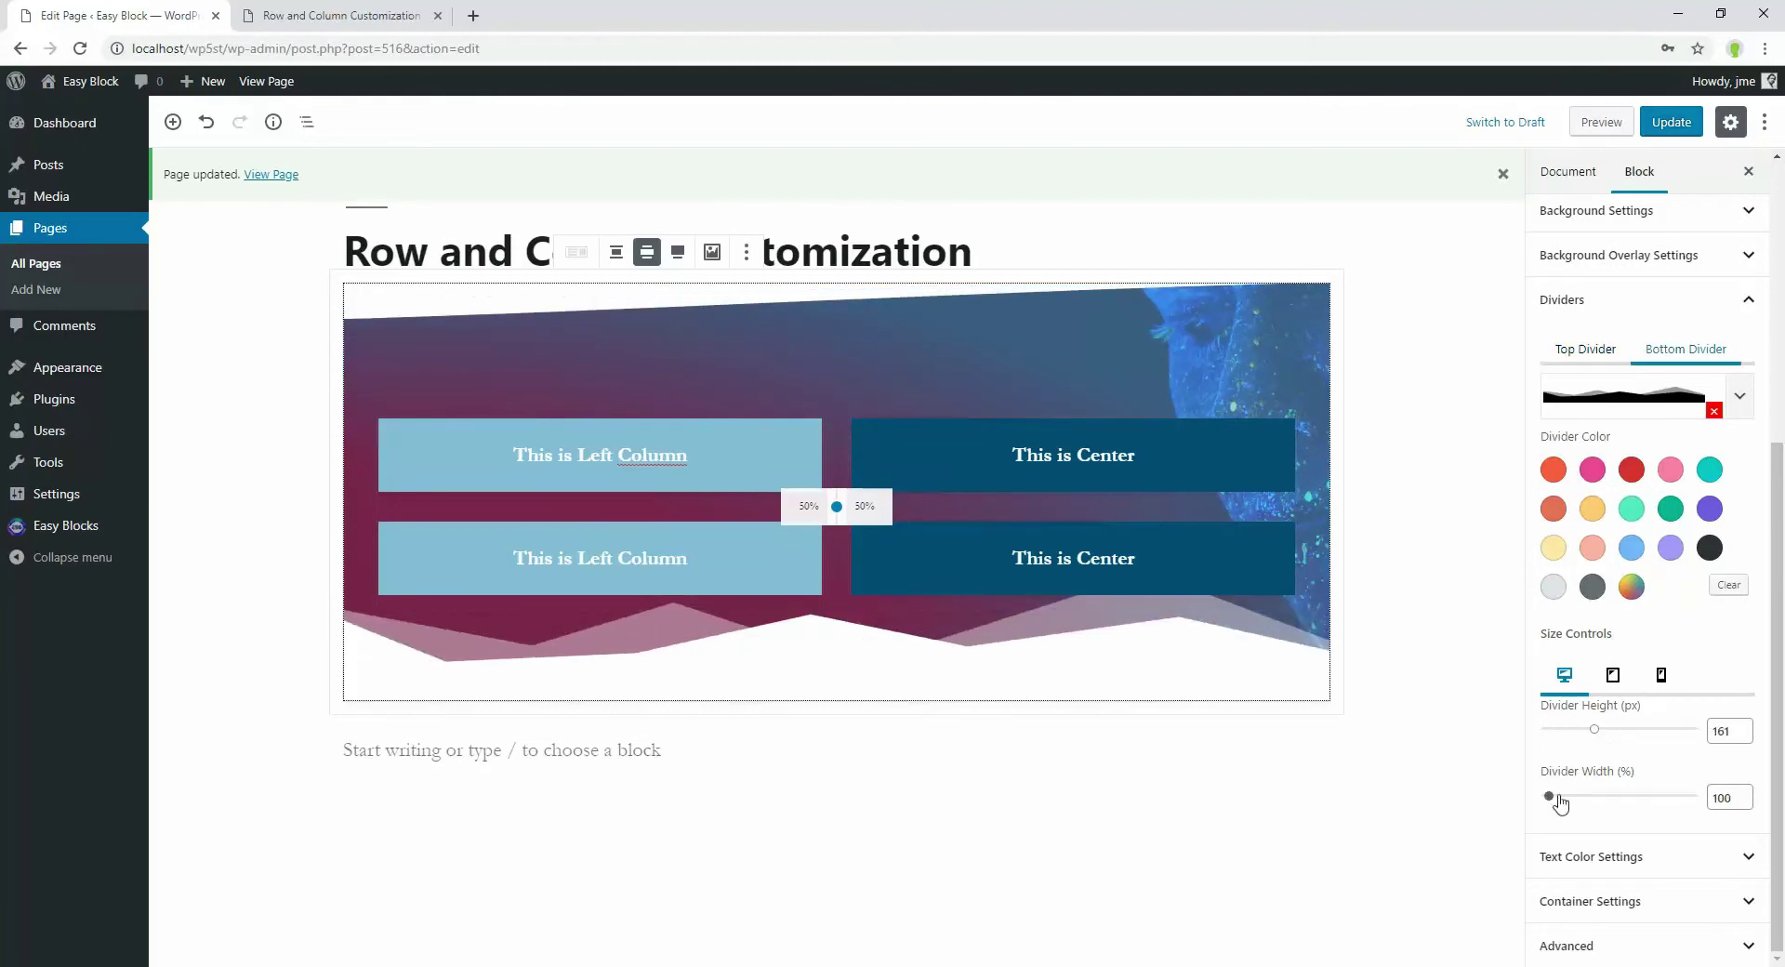
key("ctrl+s")
left_click(387, 13)
key("F5")
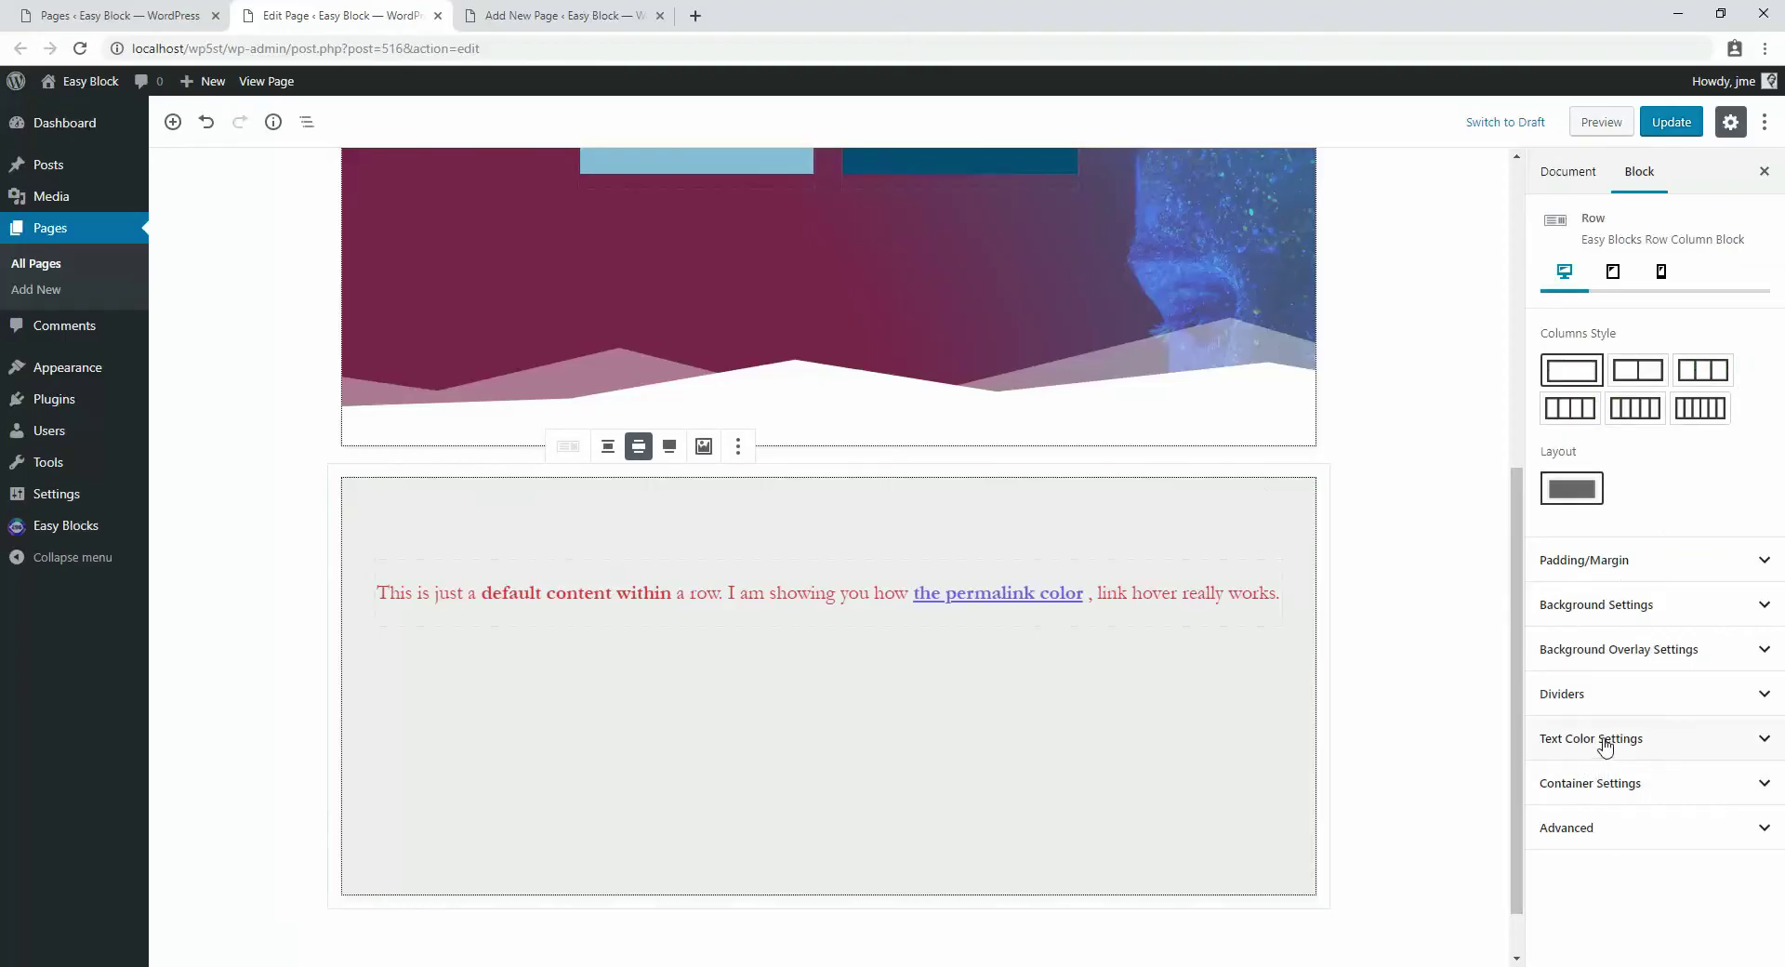
Expand Text Color Settings, then open the block inserter below the gradient row.
left_click(1643, 741)
scroll(1636, 734, "down", 5)
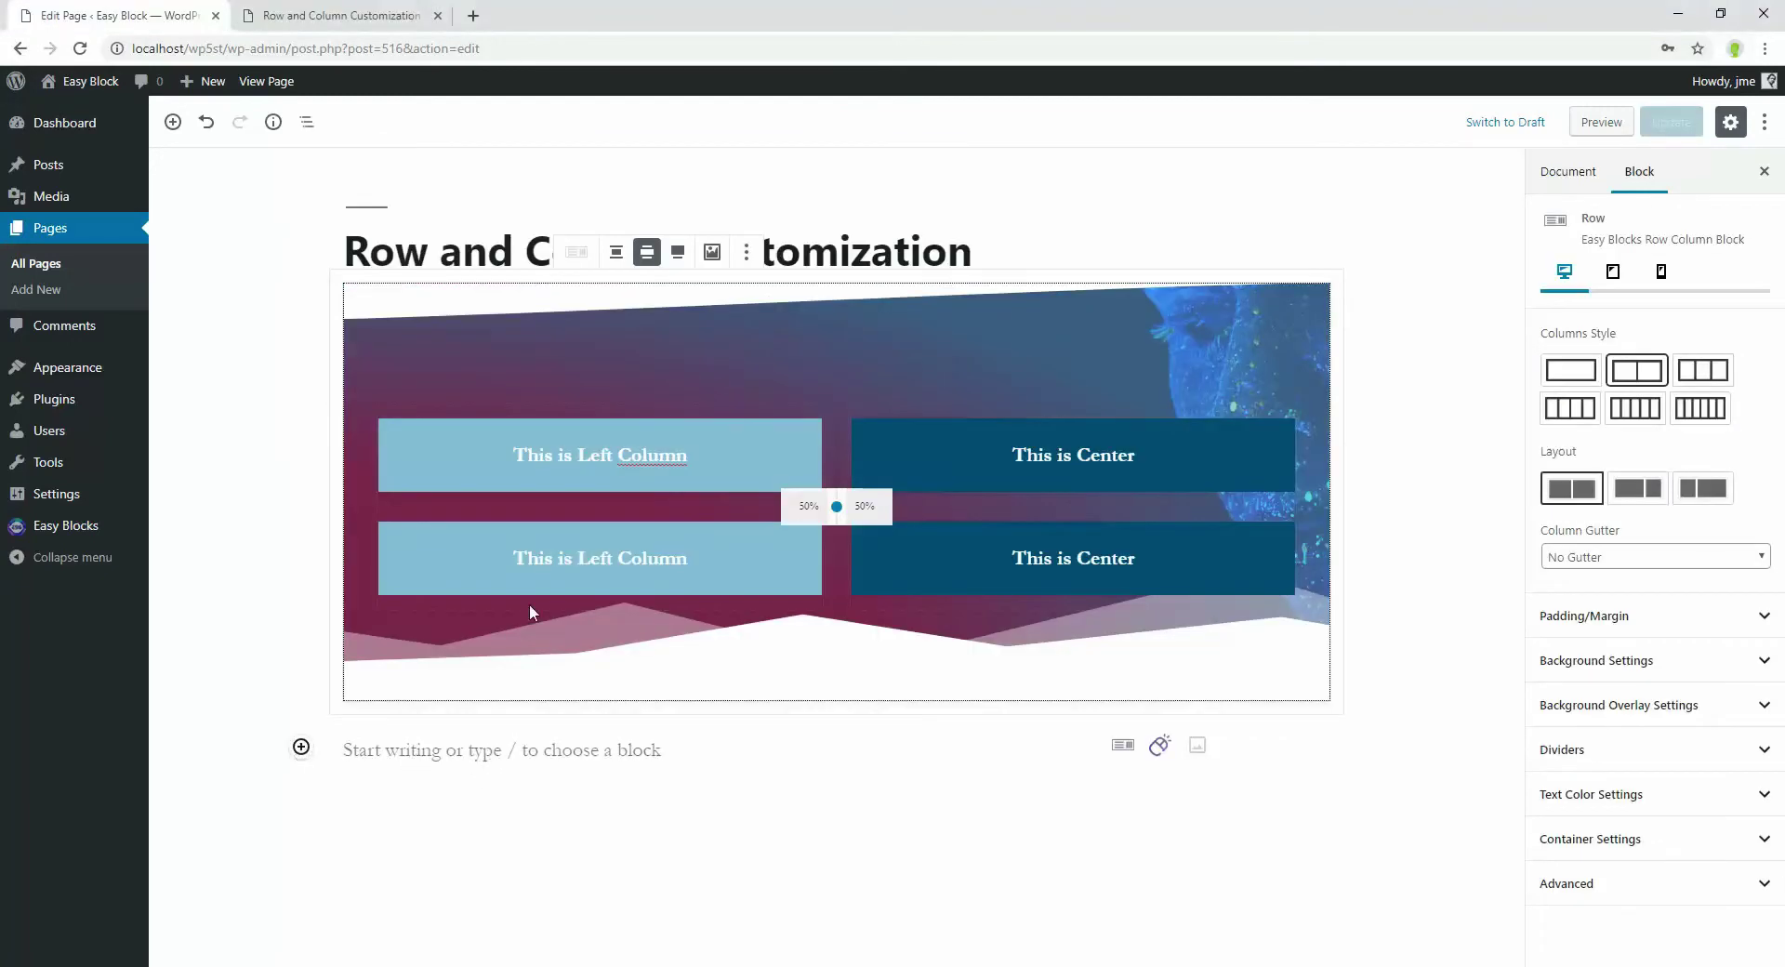
left_click(301, 746)
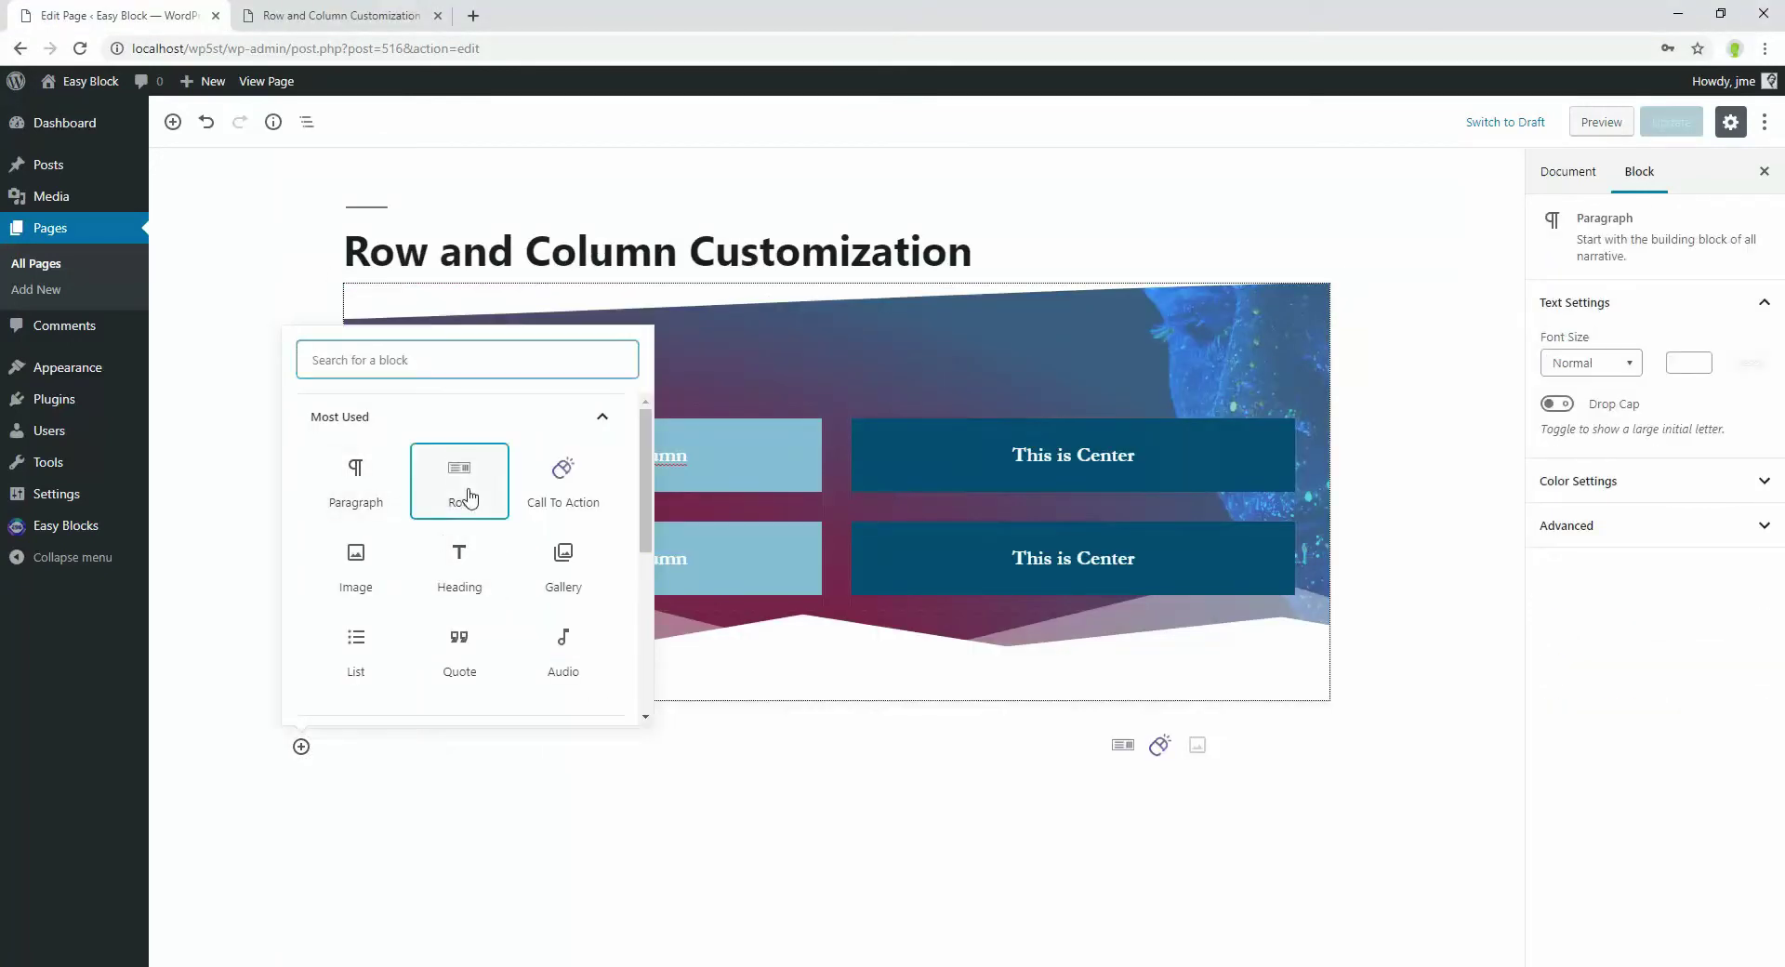
Insert a one-column Row with the sample paragraph, linking 'the permalink color' to # in bold.
left_click(469, 497)
left_click(601, 569)
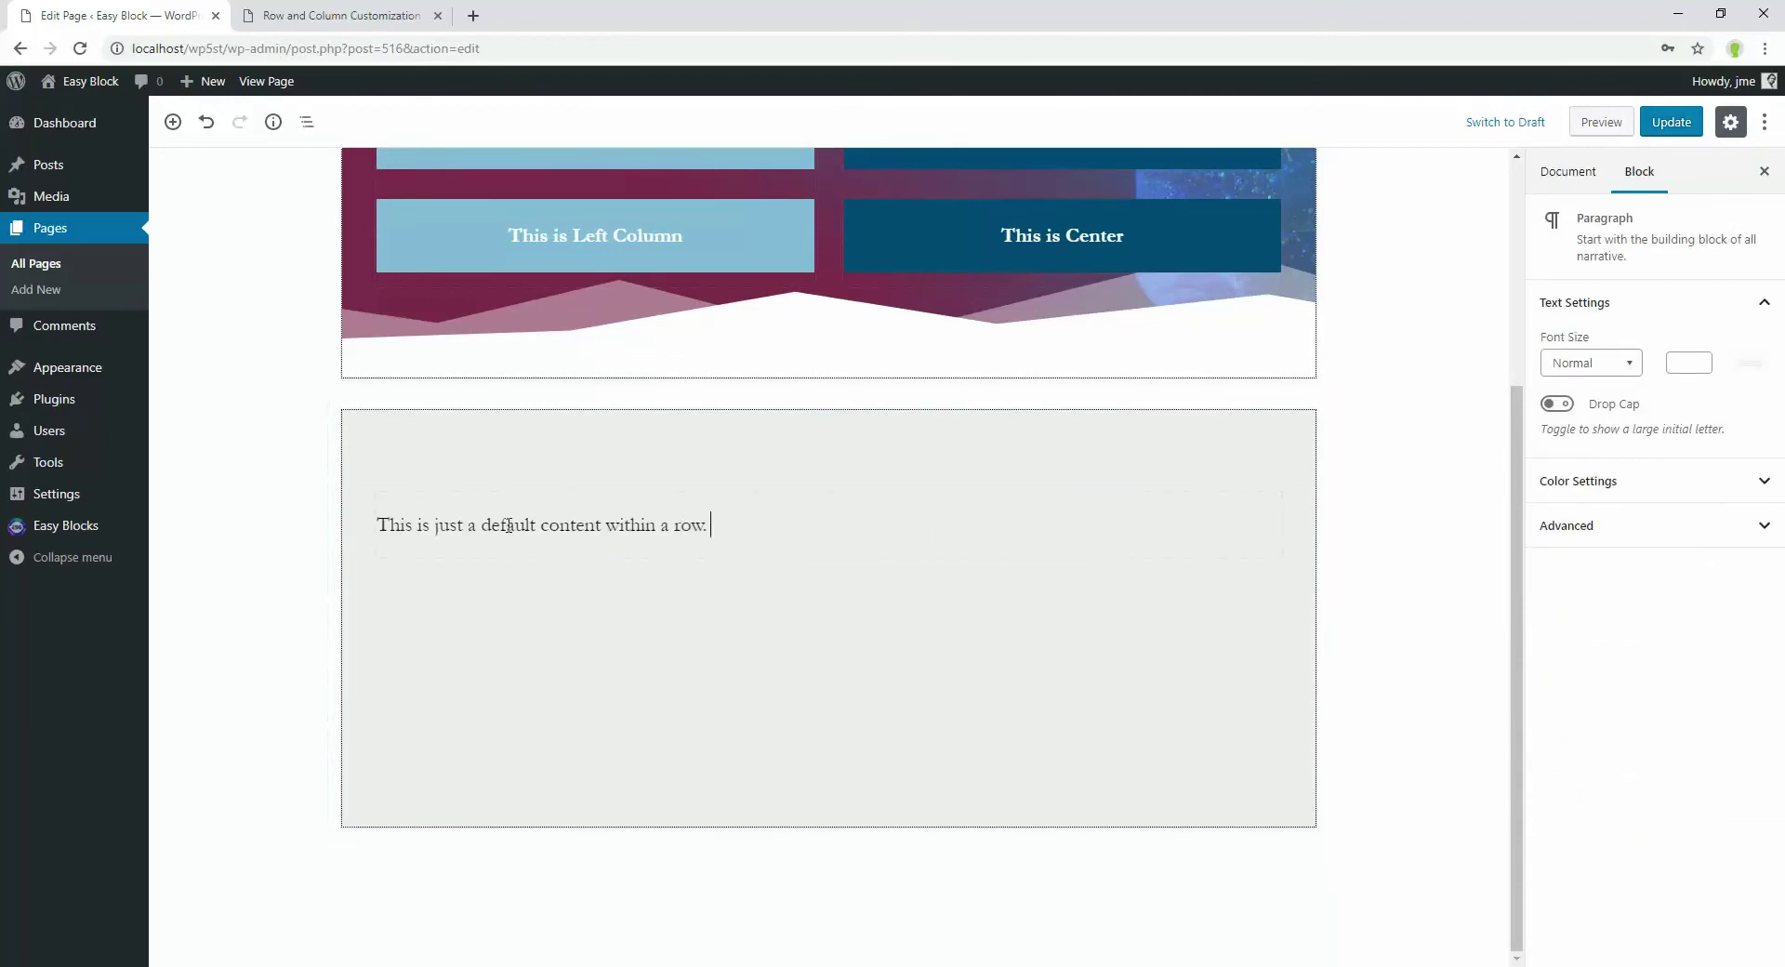
type("wing you how the permalink color , link hover re")
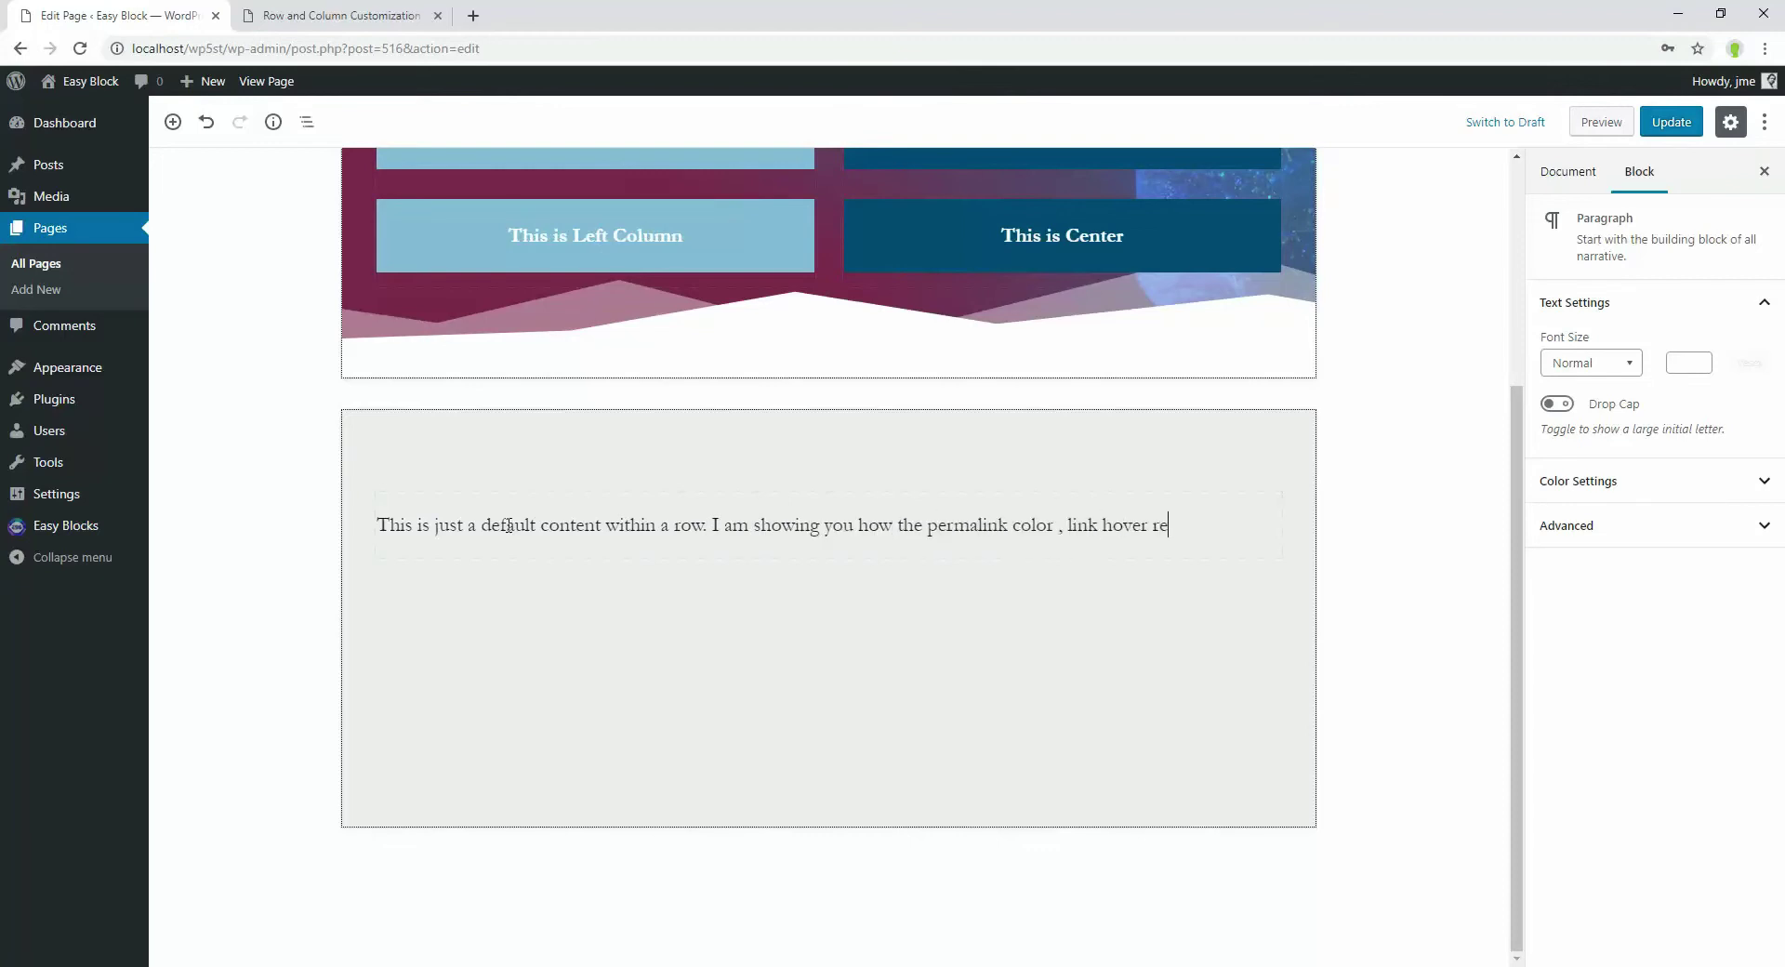
left_click_drag(898, 526, 1054, 526)
left_click(533, 481)
type("#")
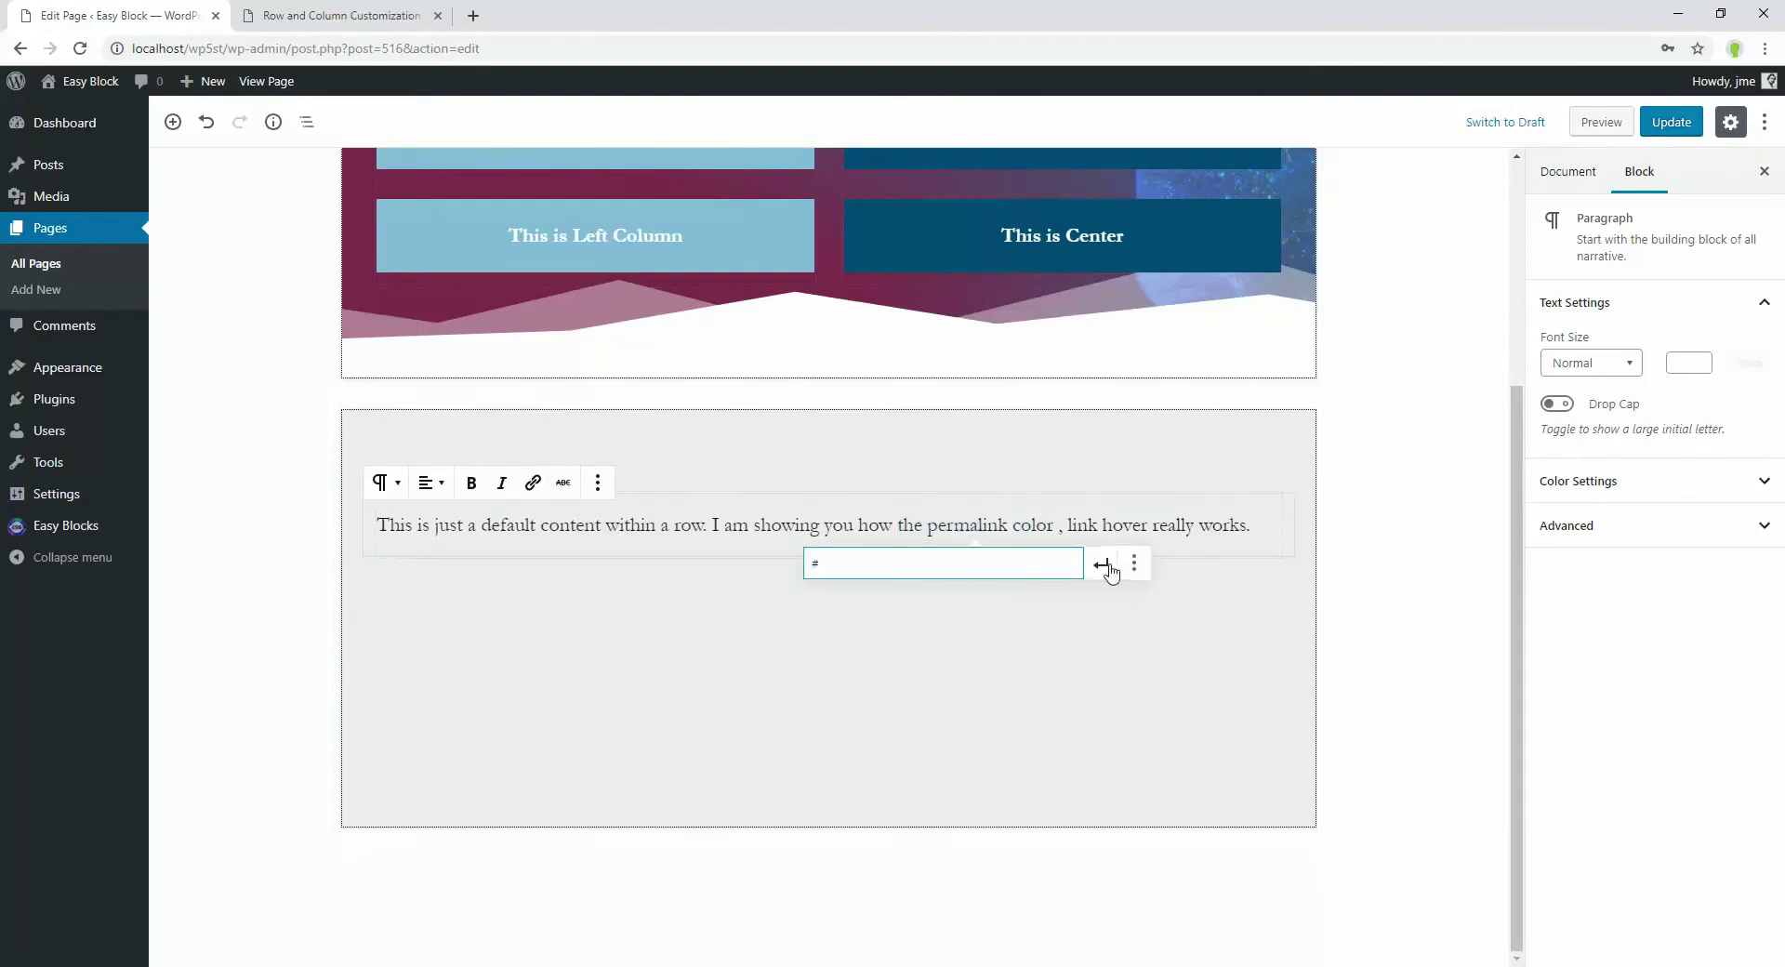
left_click(1106, 562)
left_click(472, 483)
left_click(711, 516)
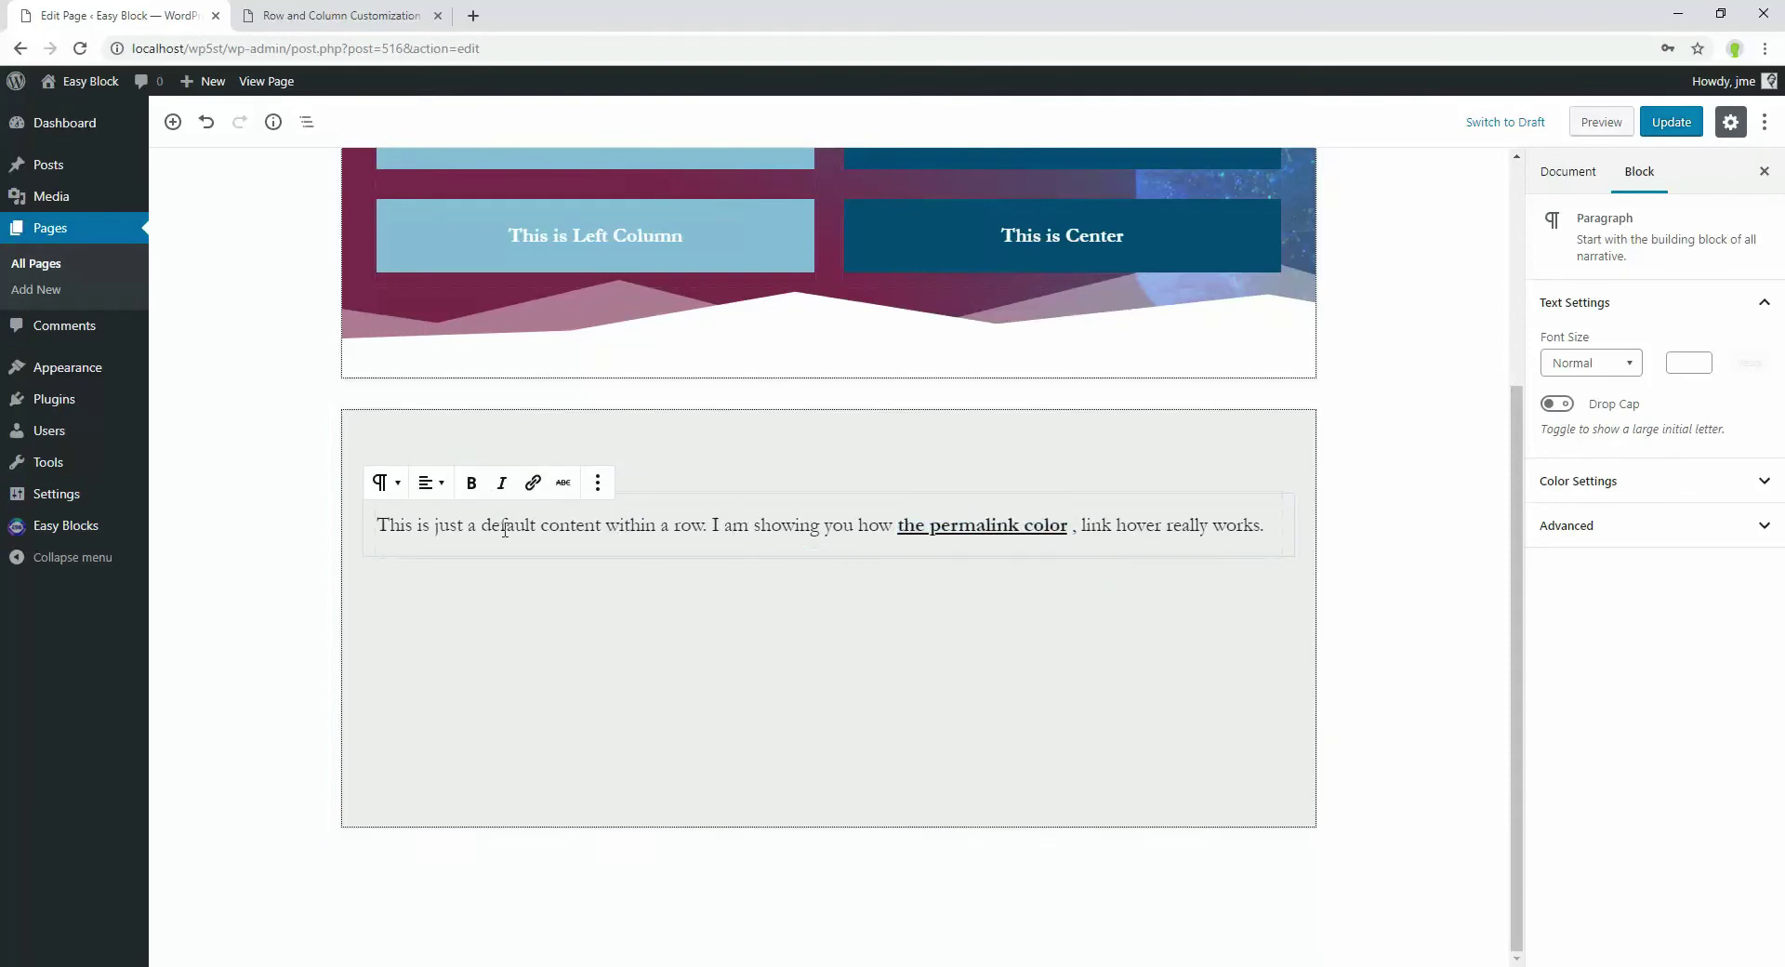
Bold 'default content within', save, and check the reloaded published page.
left_click_drag(482, 526, 661, 526)
left_click(471, 483)
left_click(814, 525)
key("ctrl+s")
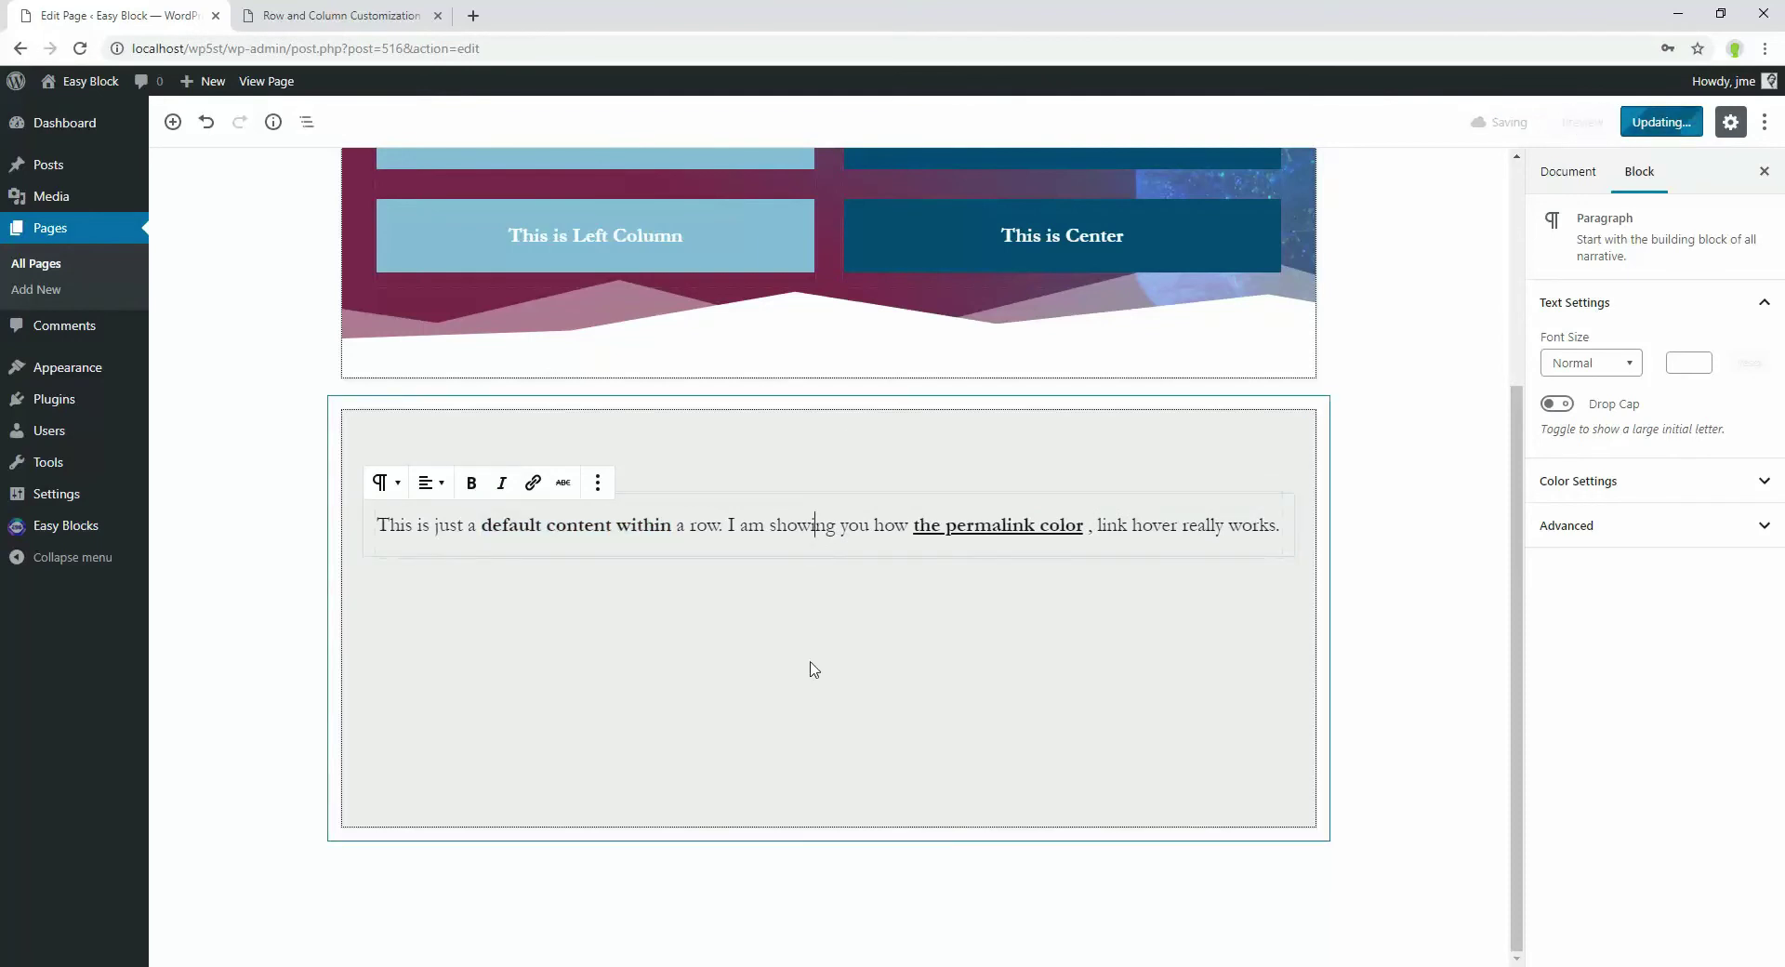
left_click(341, 15)
key("F5")
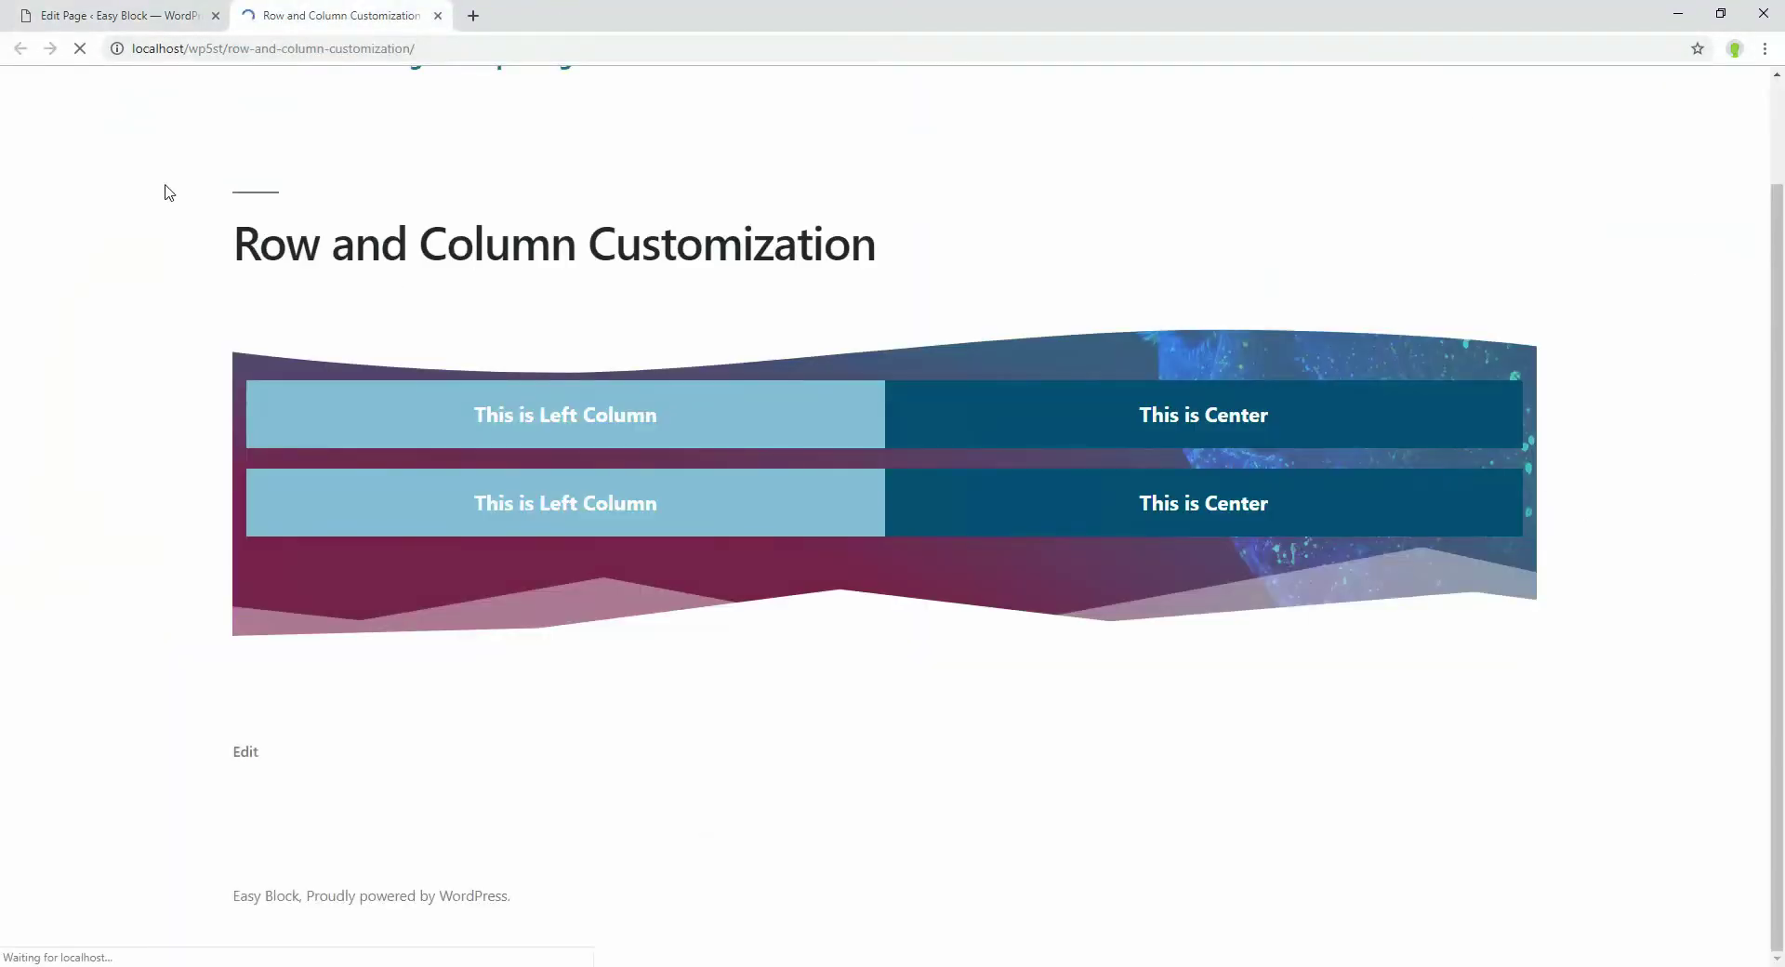
scroll(952, 706, "down", 1)
left_click(96, 16)
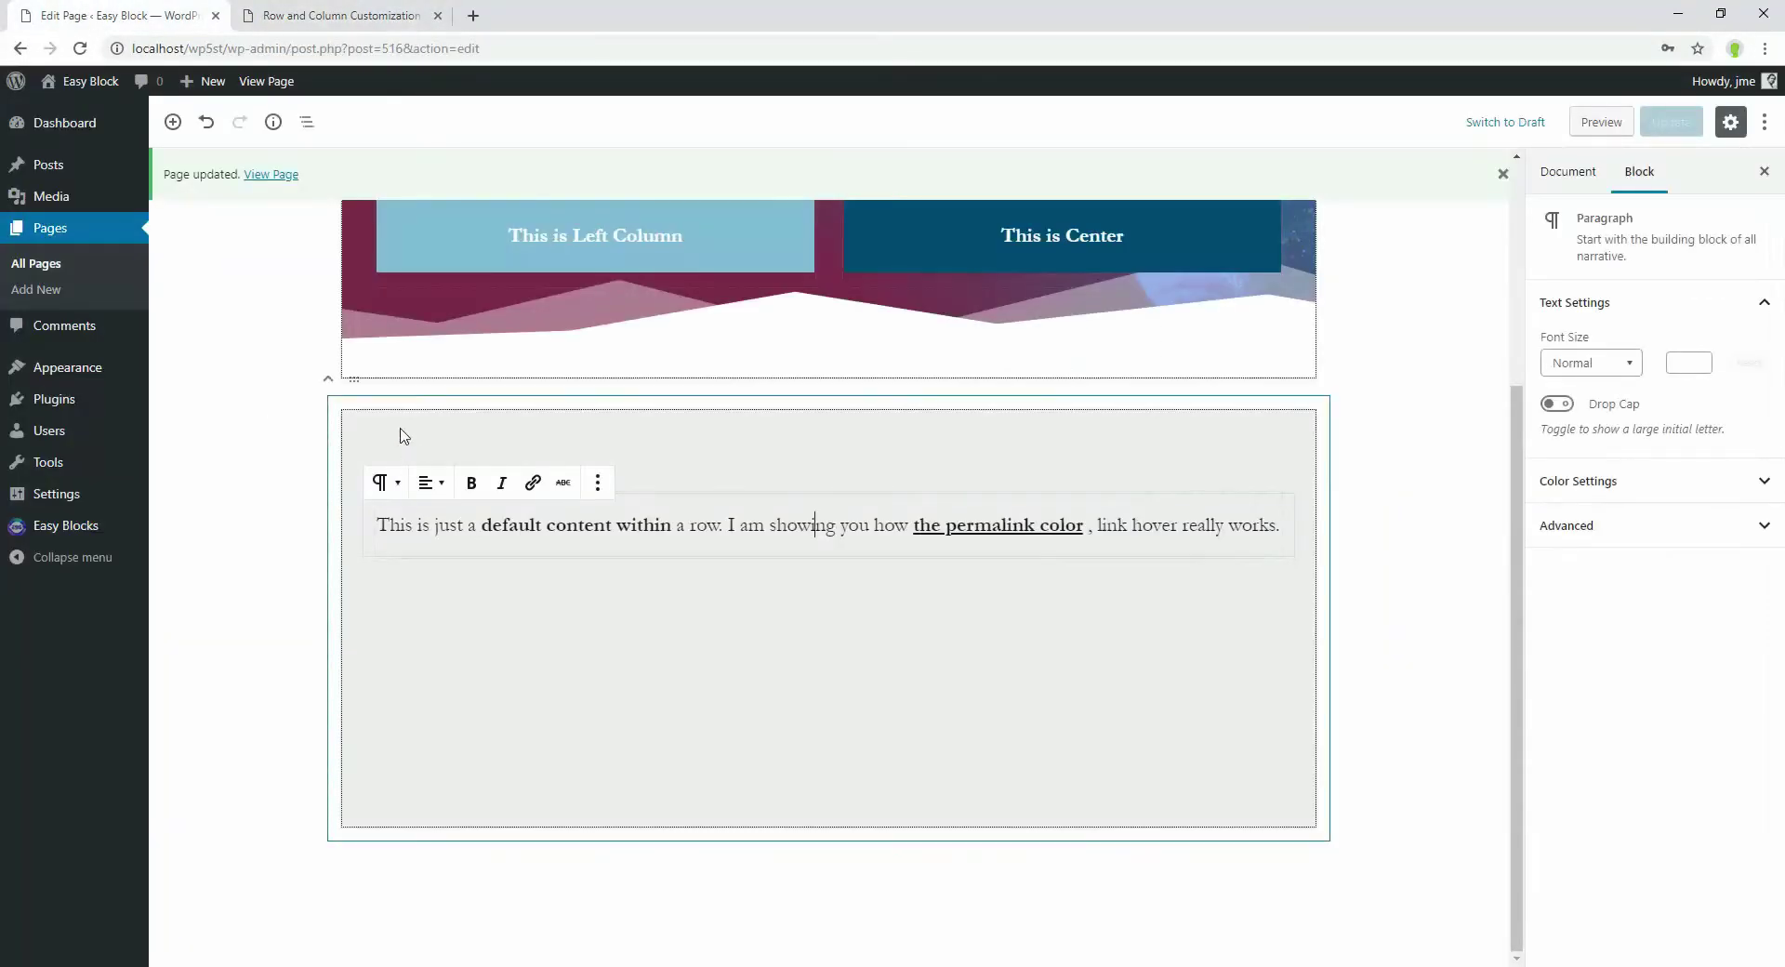
Give the text row red text, purple links and a dark grey link hover colour.
left_click(405, 435)
left_click(1546, 739)
scroll(1593, 534, "up", 2)
scroll(1639, 363, "down", 3)
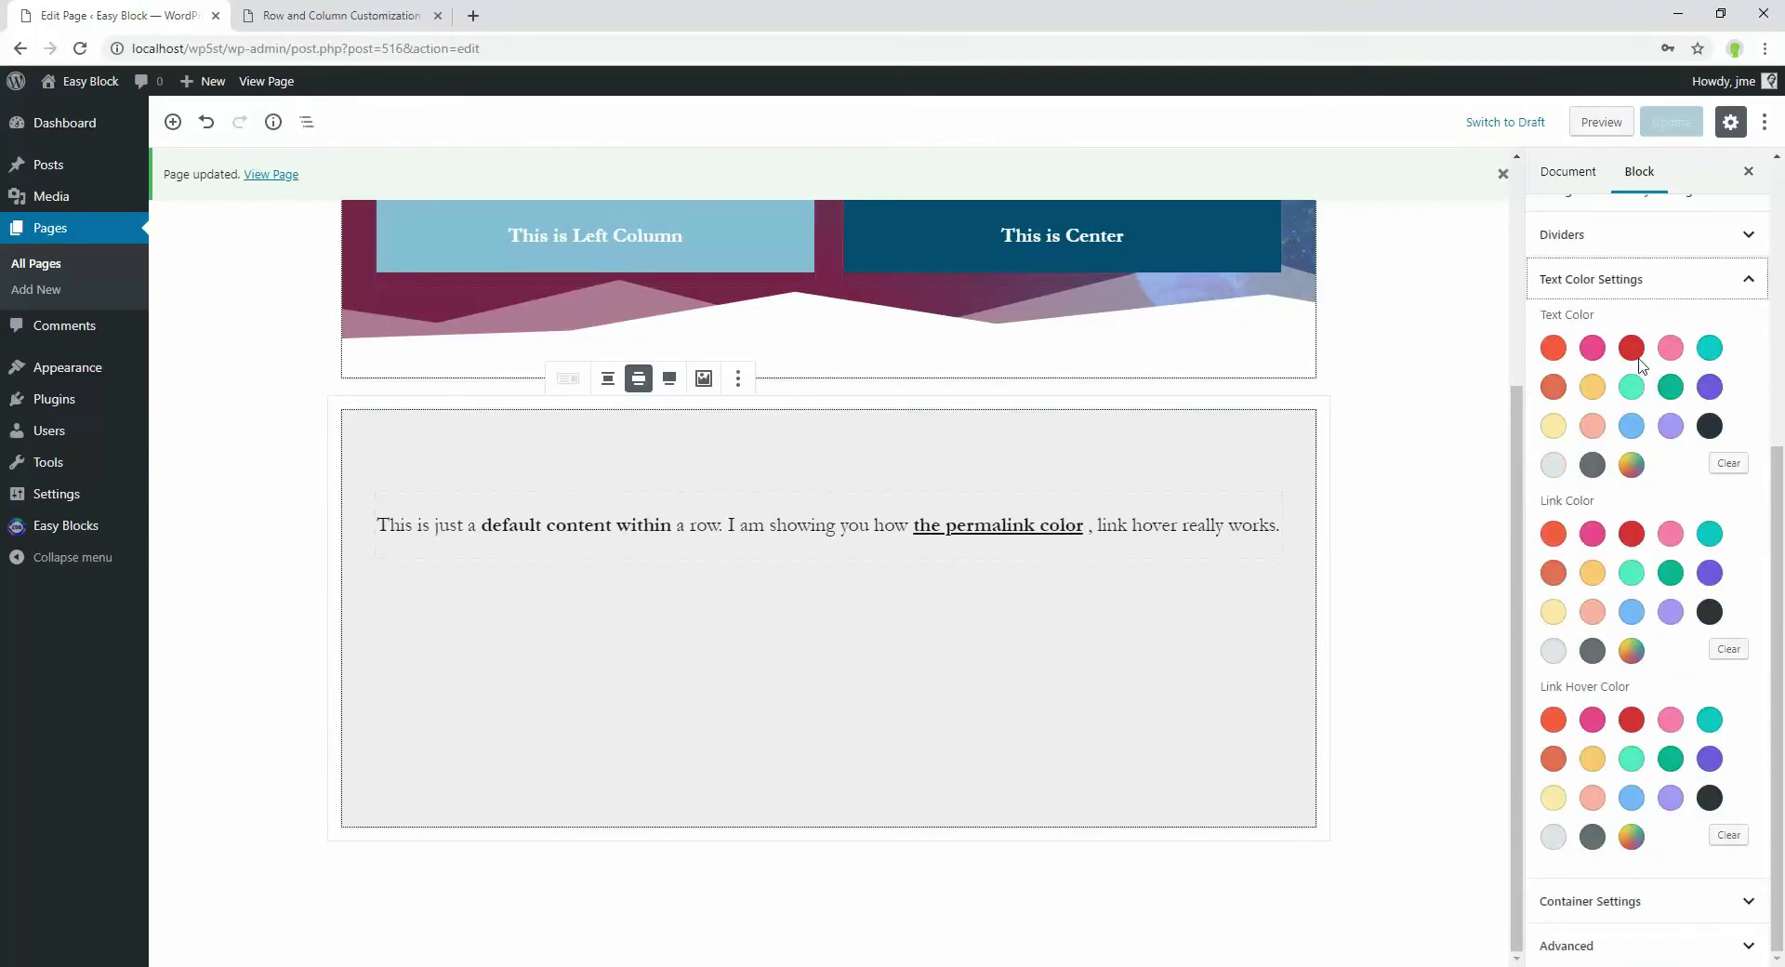
left_click(1631, 348)
left_click(1709, 572)
left_click(1593, 836)
Save the page and reload the published page to check the new colours.
key("ctrl+s")
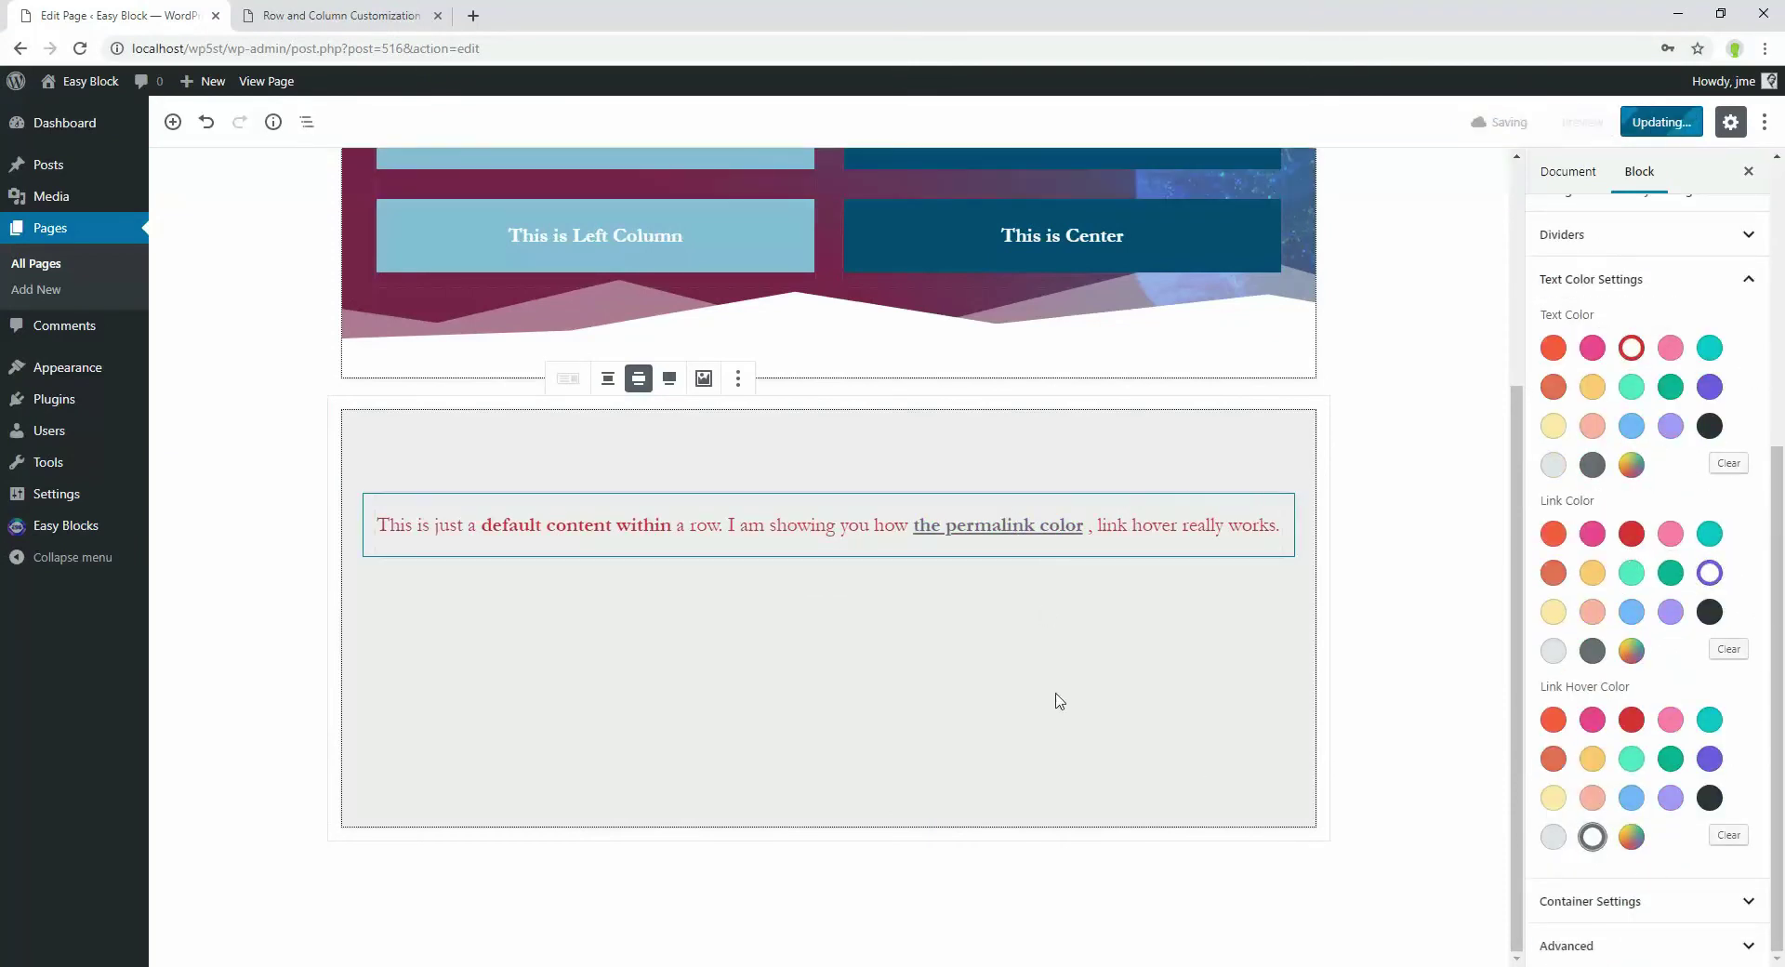
left_click(344, 11)
key("F5")
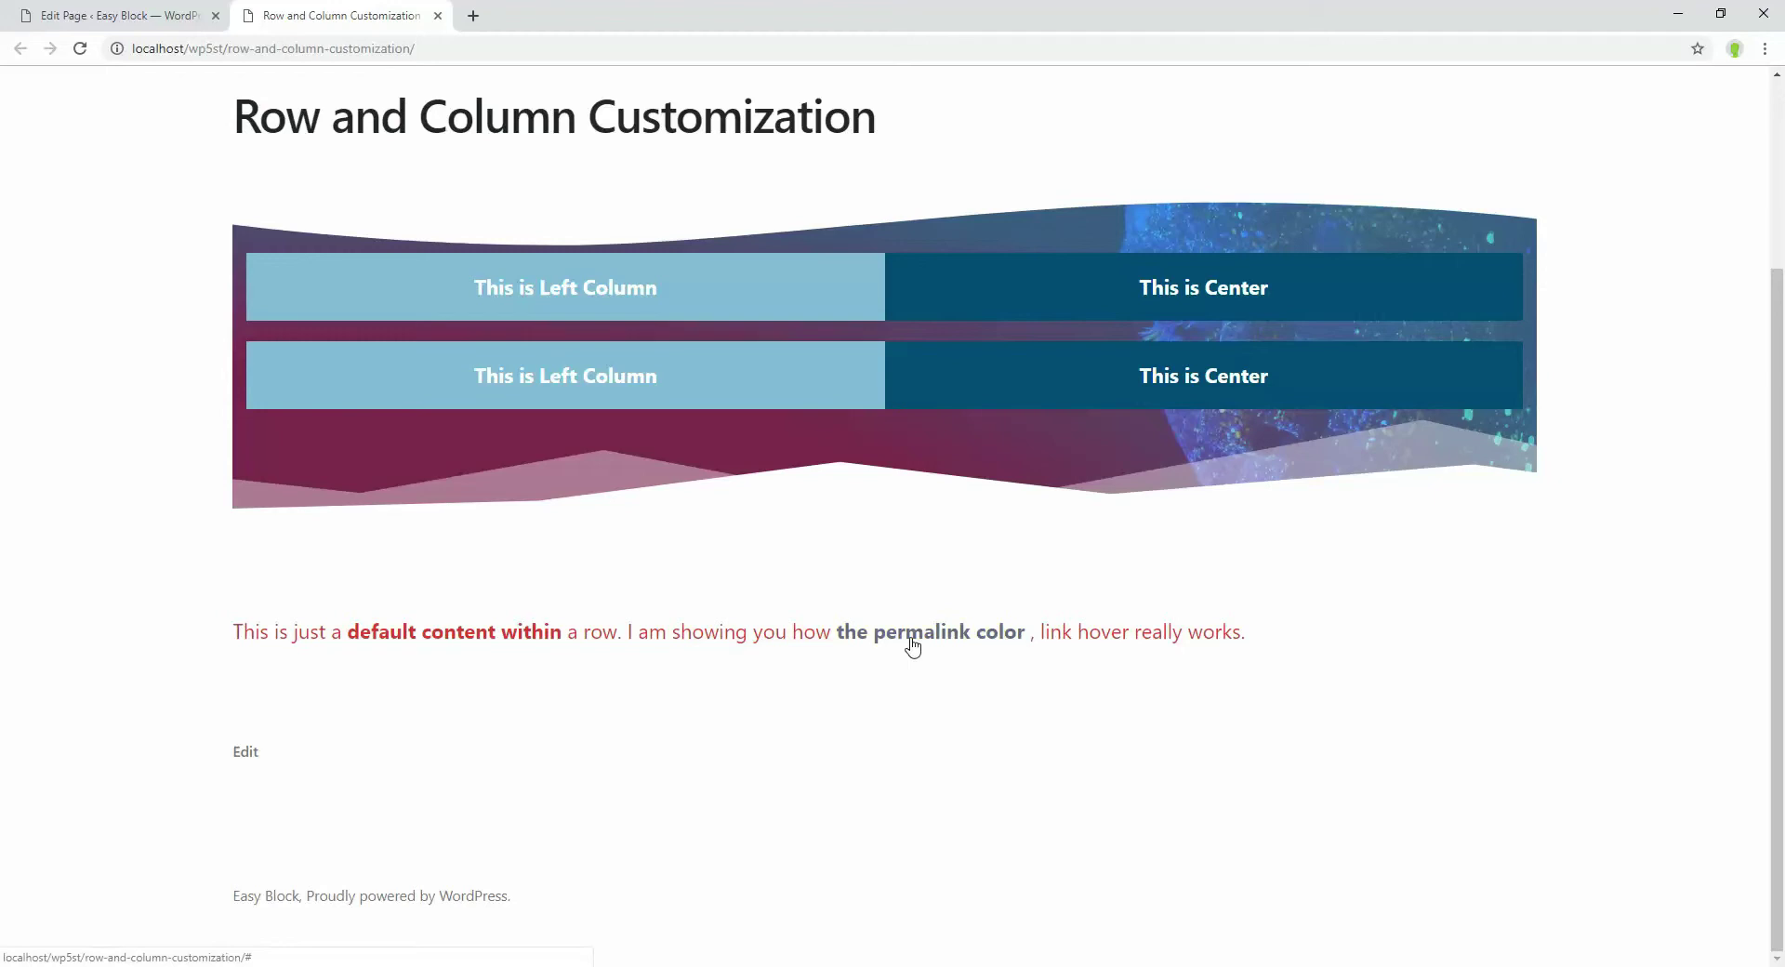
left_click(121, 16)
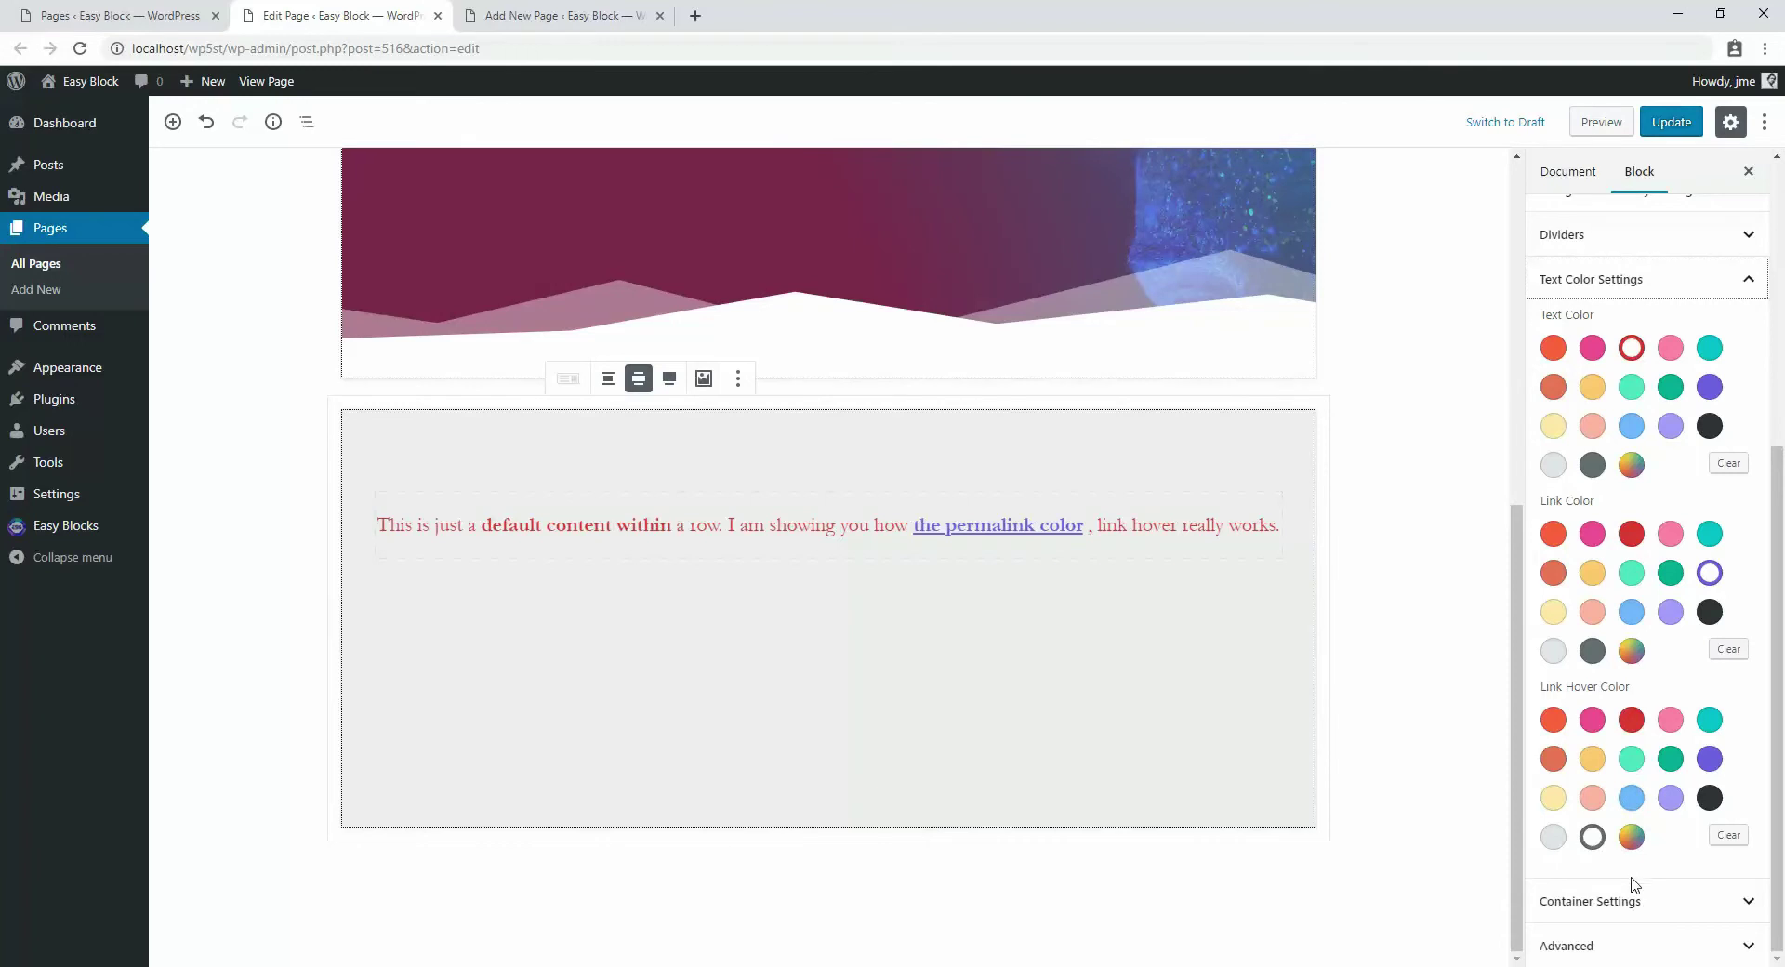
Keep div as the container tag and raise the text row's container height to 605.
left_click(1639, 909)
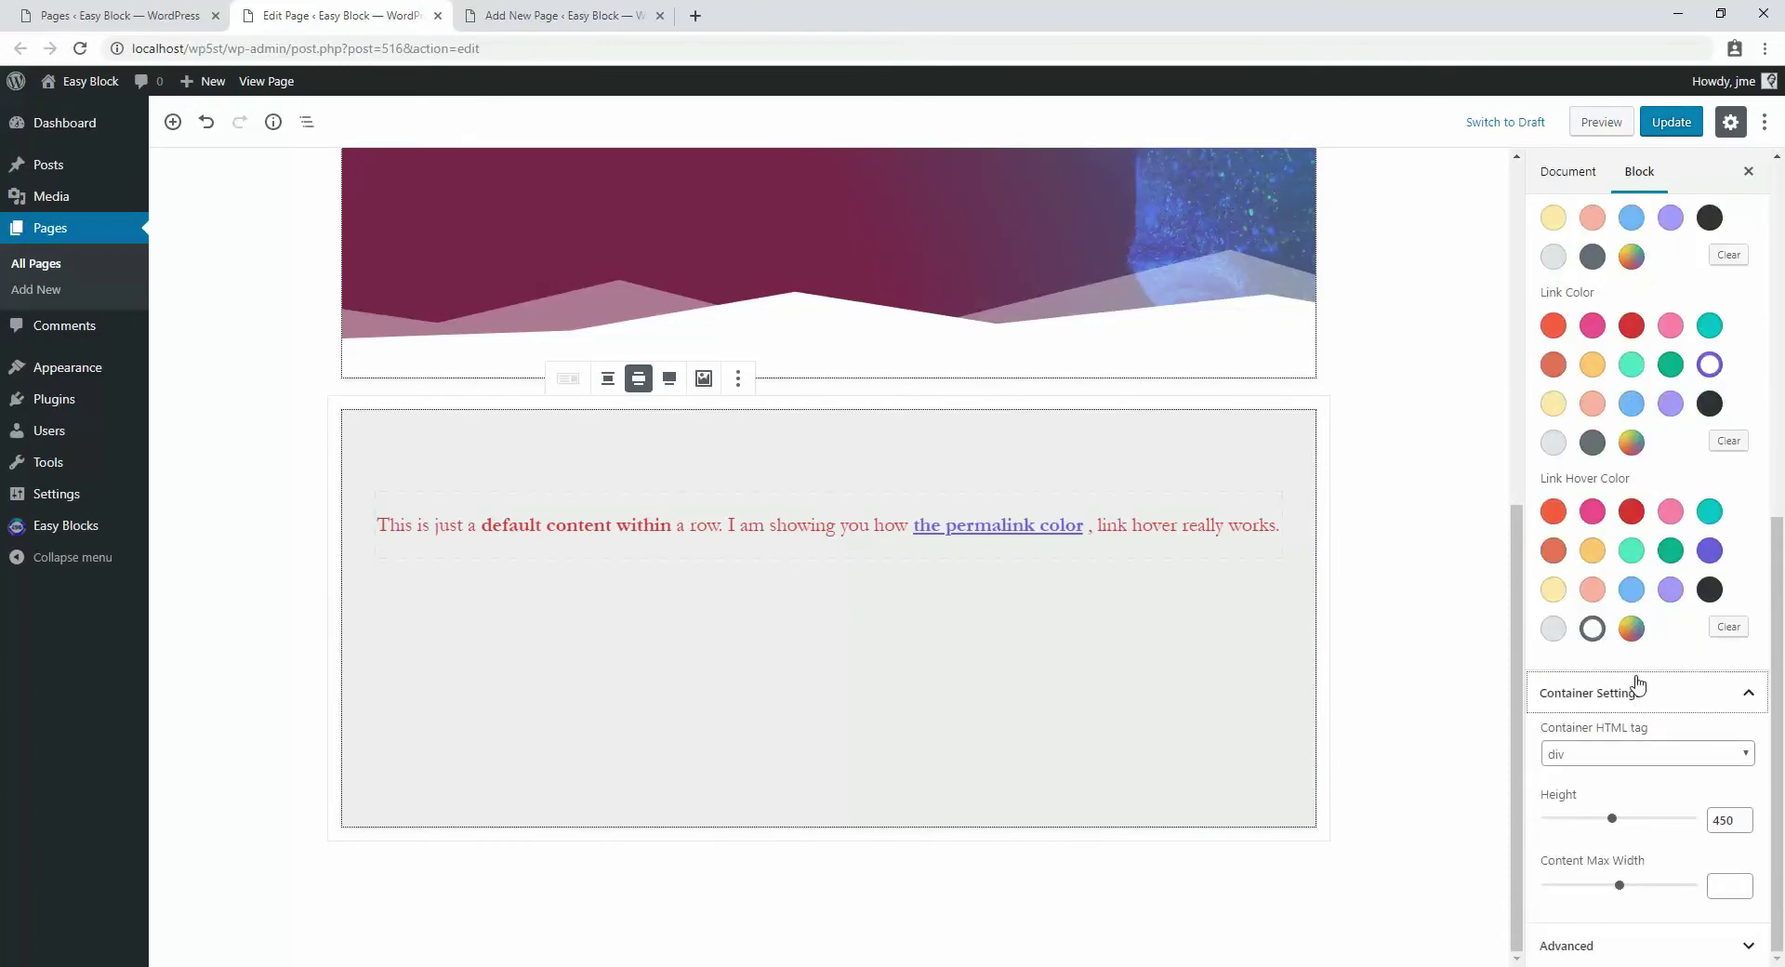
left_click(1626, 754)
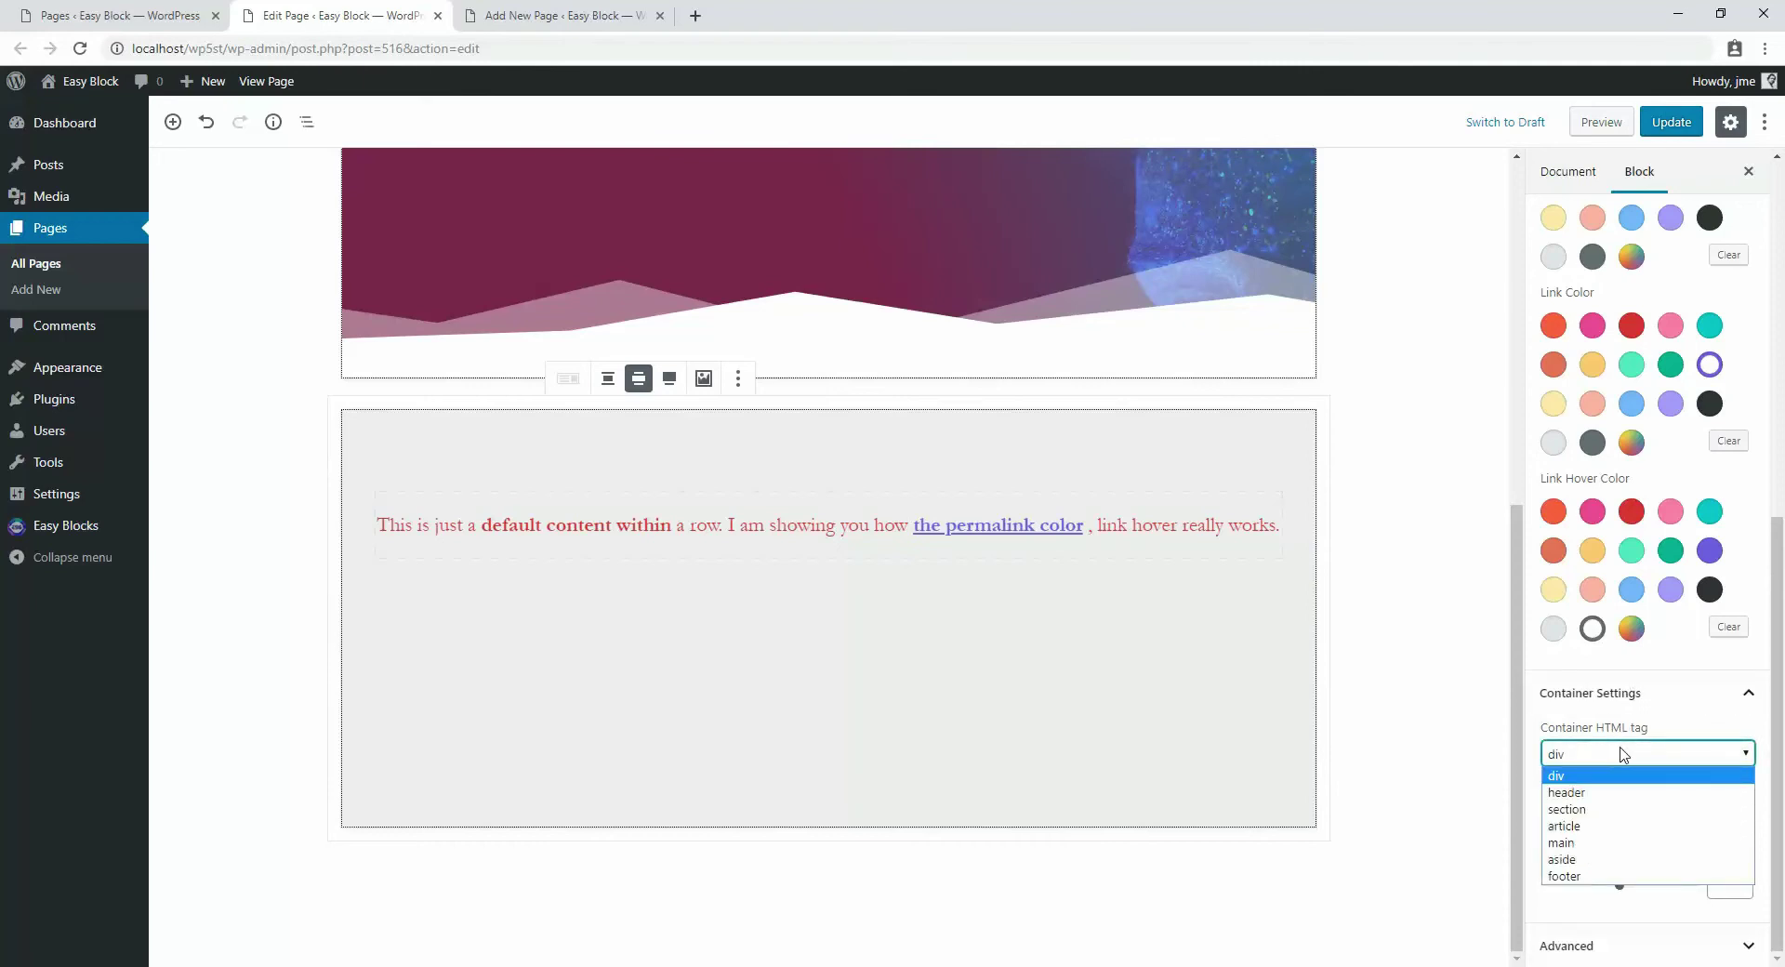
left_click(1622, 754)
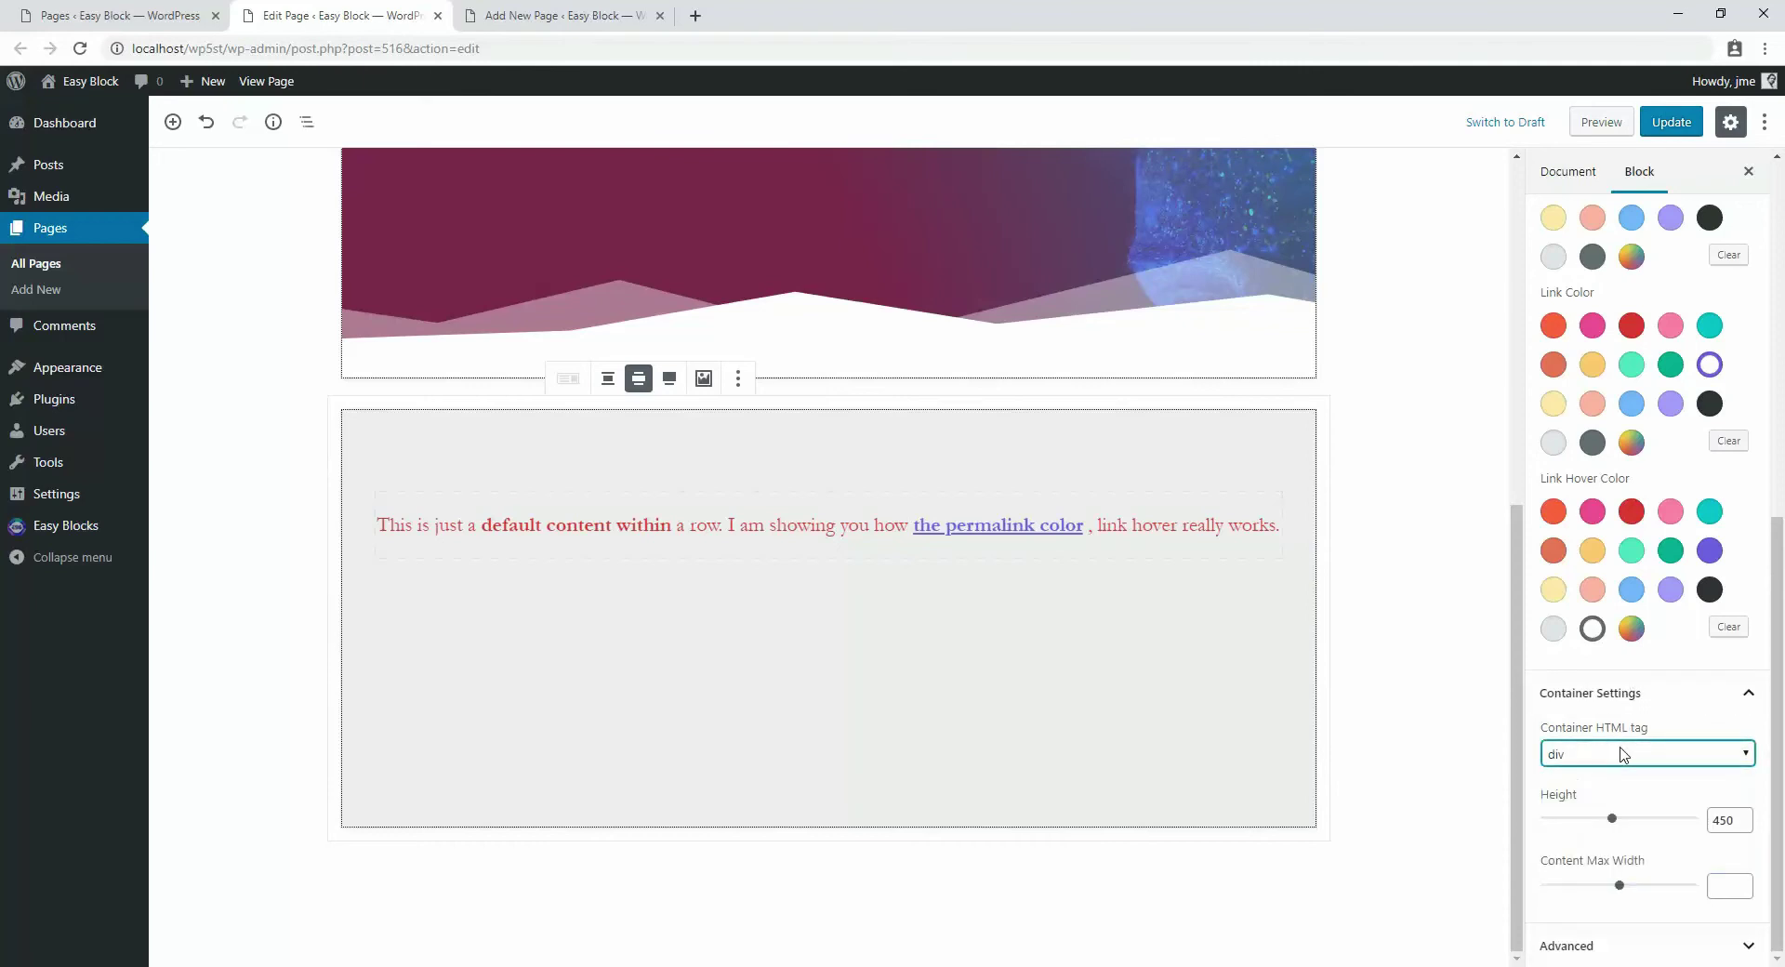
left_click(1633, 818)
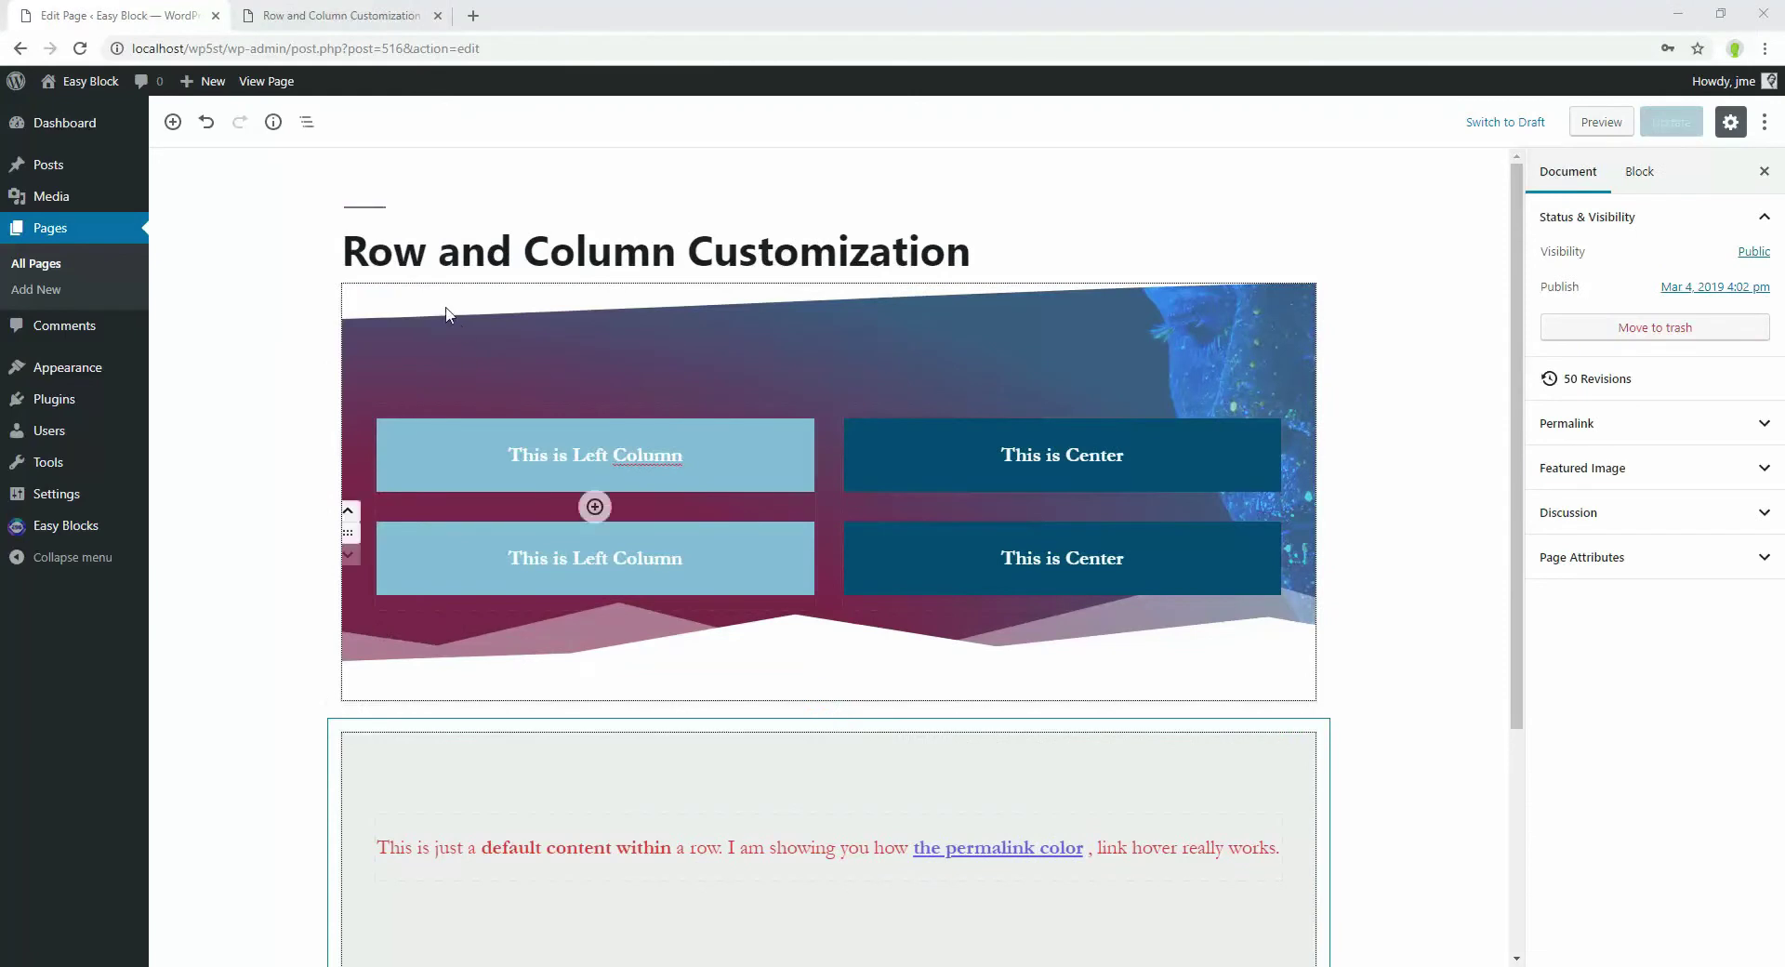
left_click(589, 505)
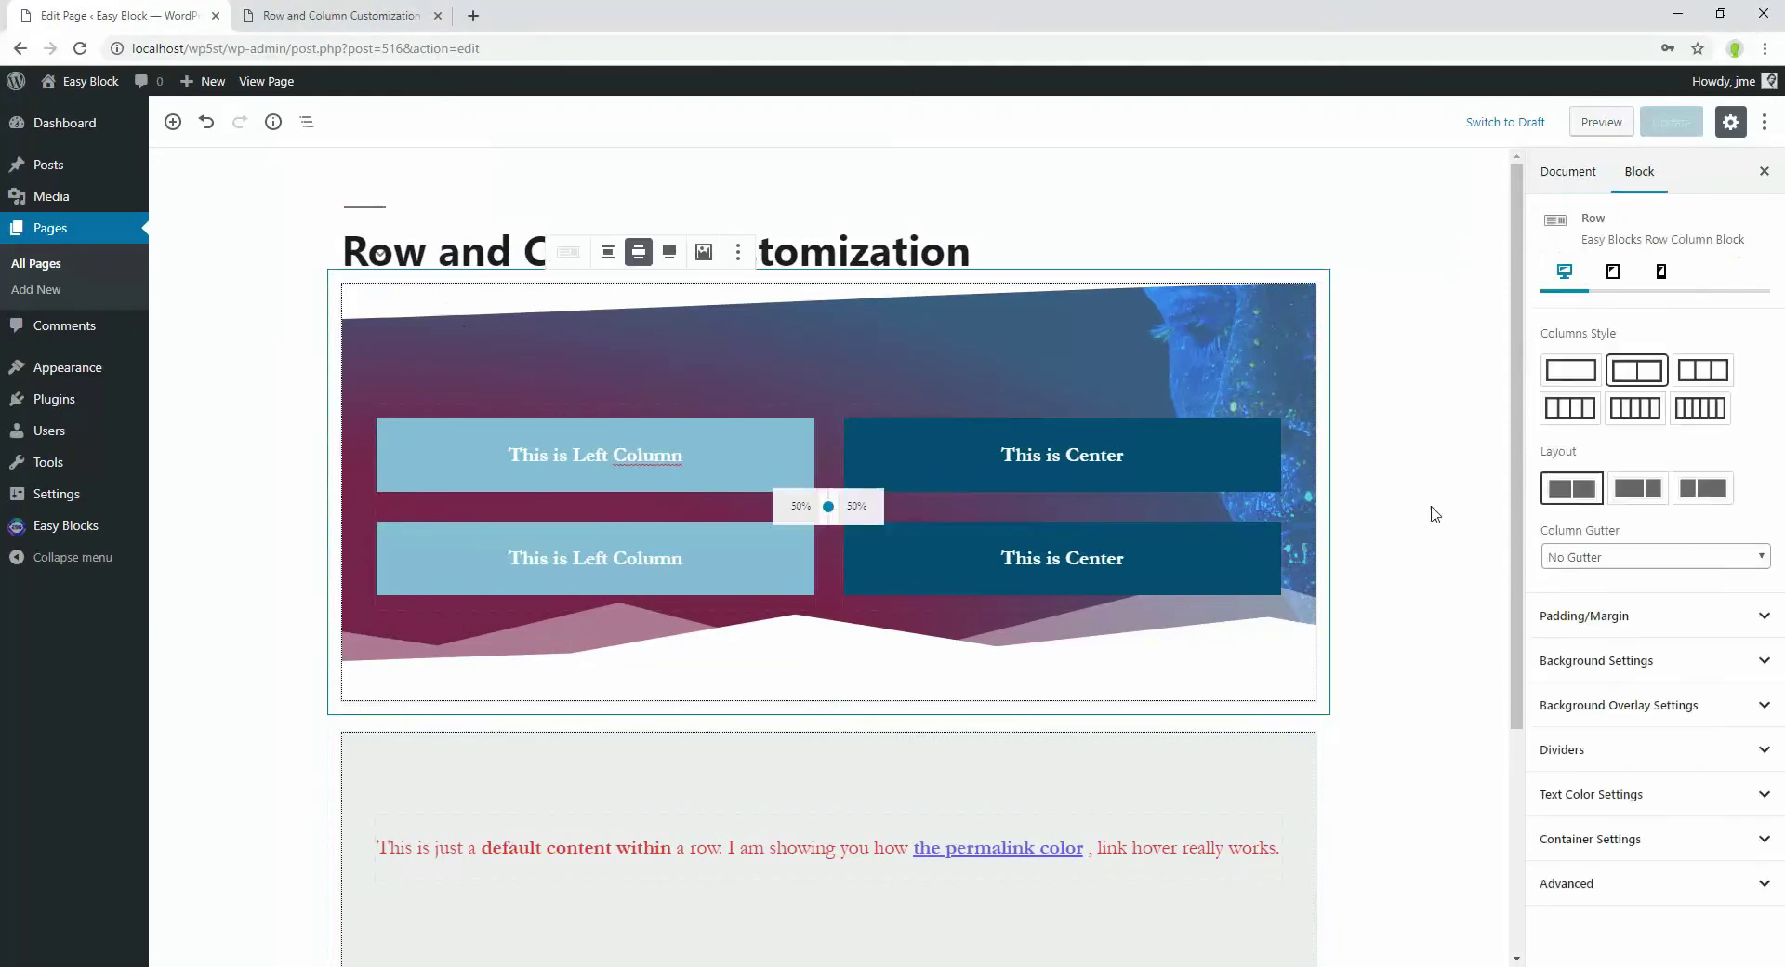
Set the gradient row's container HTML tag to article and save.
left_click(1657, 841)
left_click(1610, 754)
left_click(1586, 830)
key("ctrl+s")
Reload the published page and inspect the gradient row's article element in DevTools.
left_click(340, 15)
right_click(149, 170)
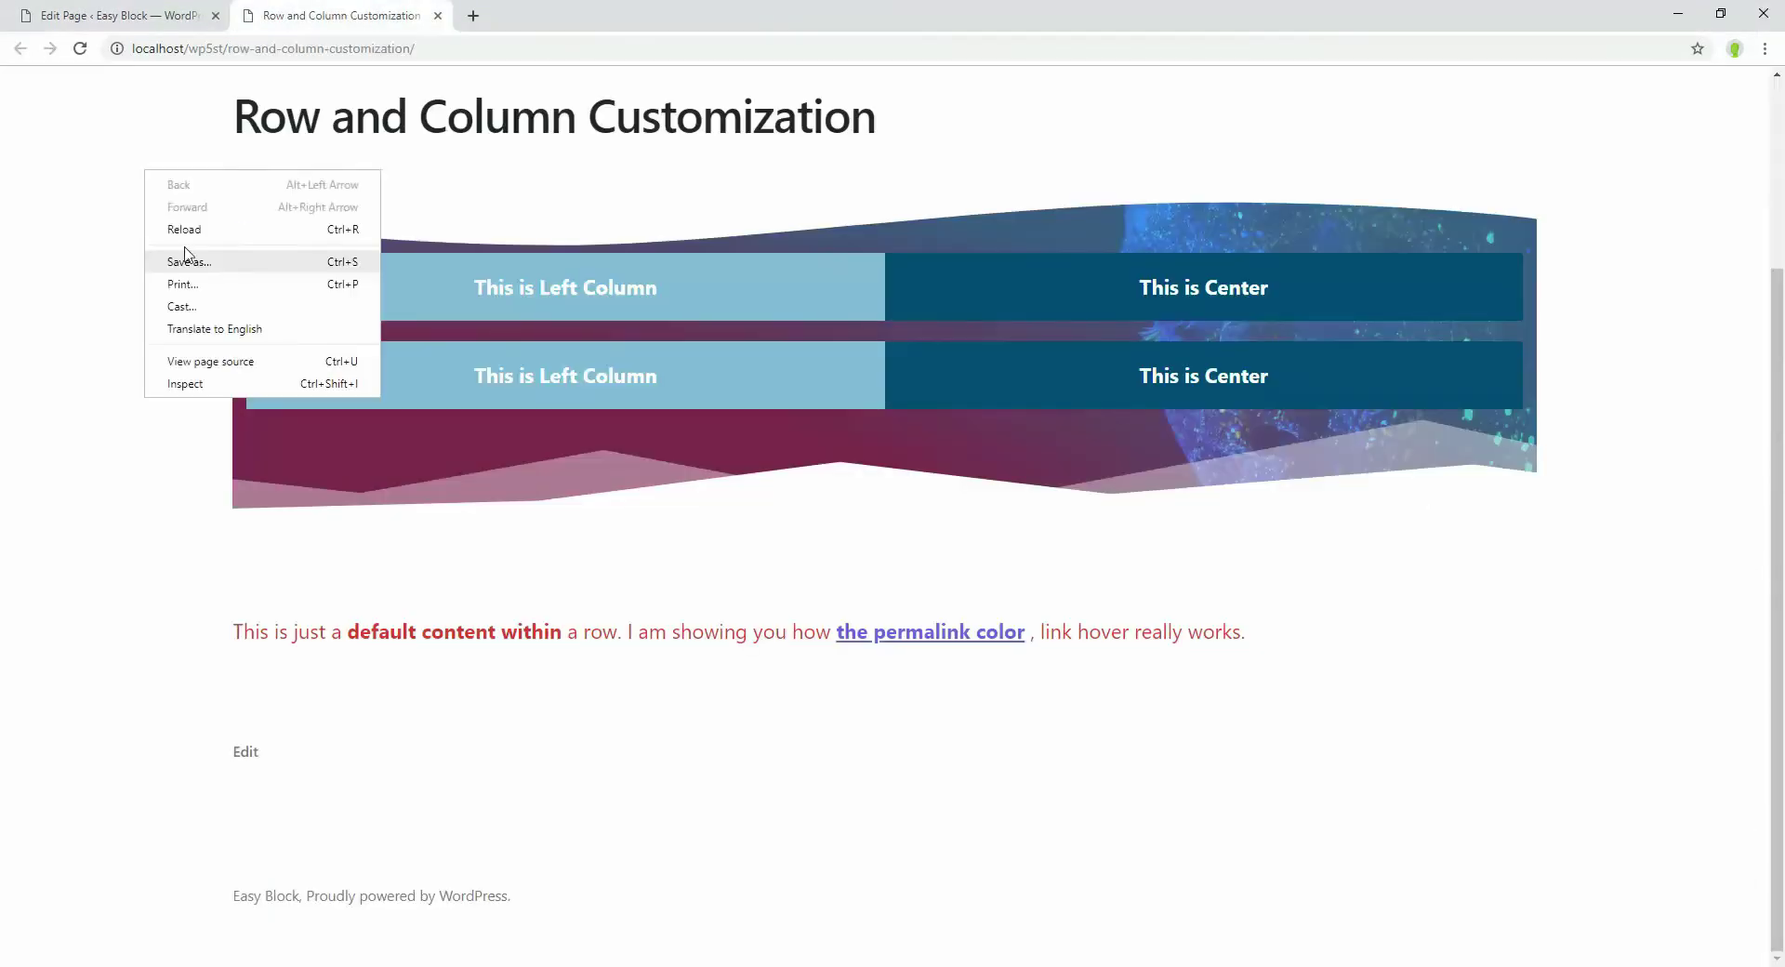
left_click(181, 232)
right_click(245, 234)
left_click(359, 448)
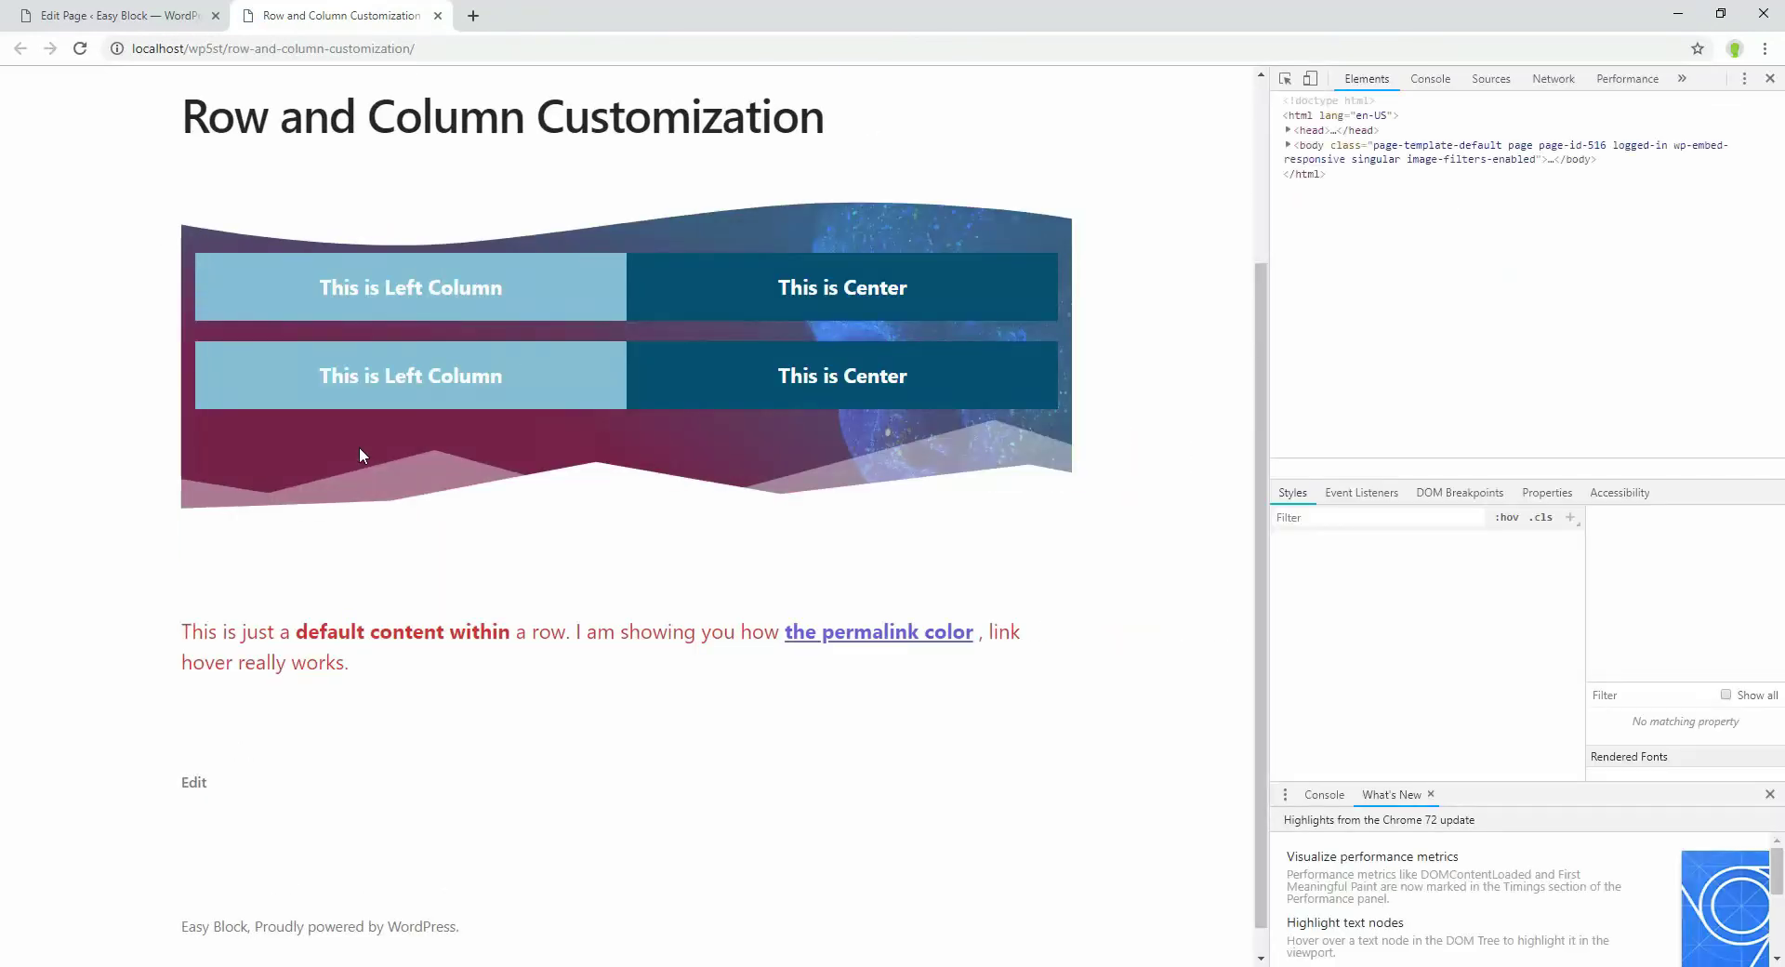
left_click(1389, 253)
left_click(1389, 253)
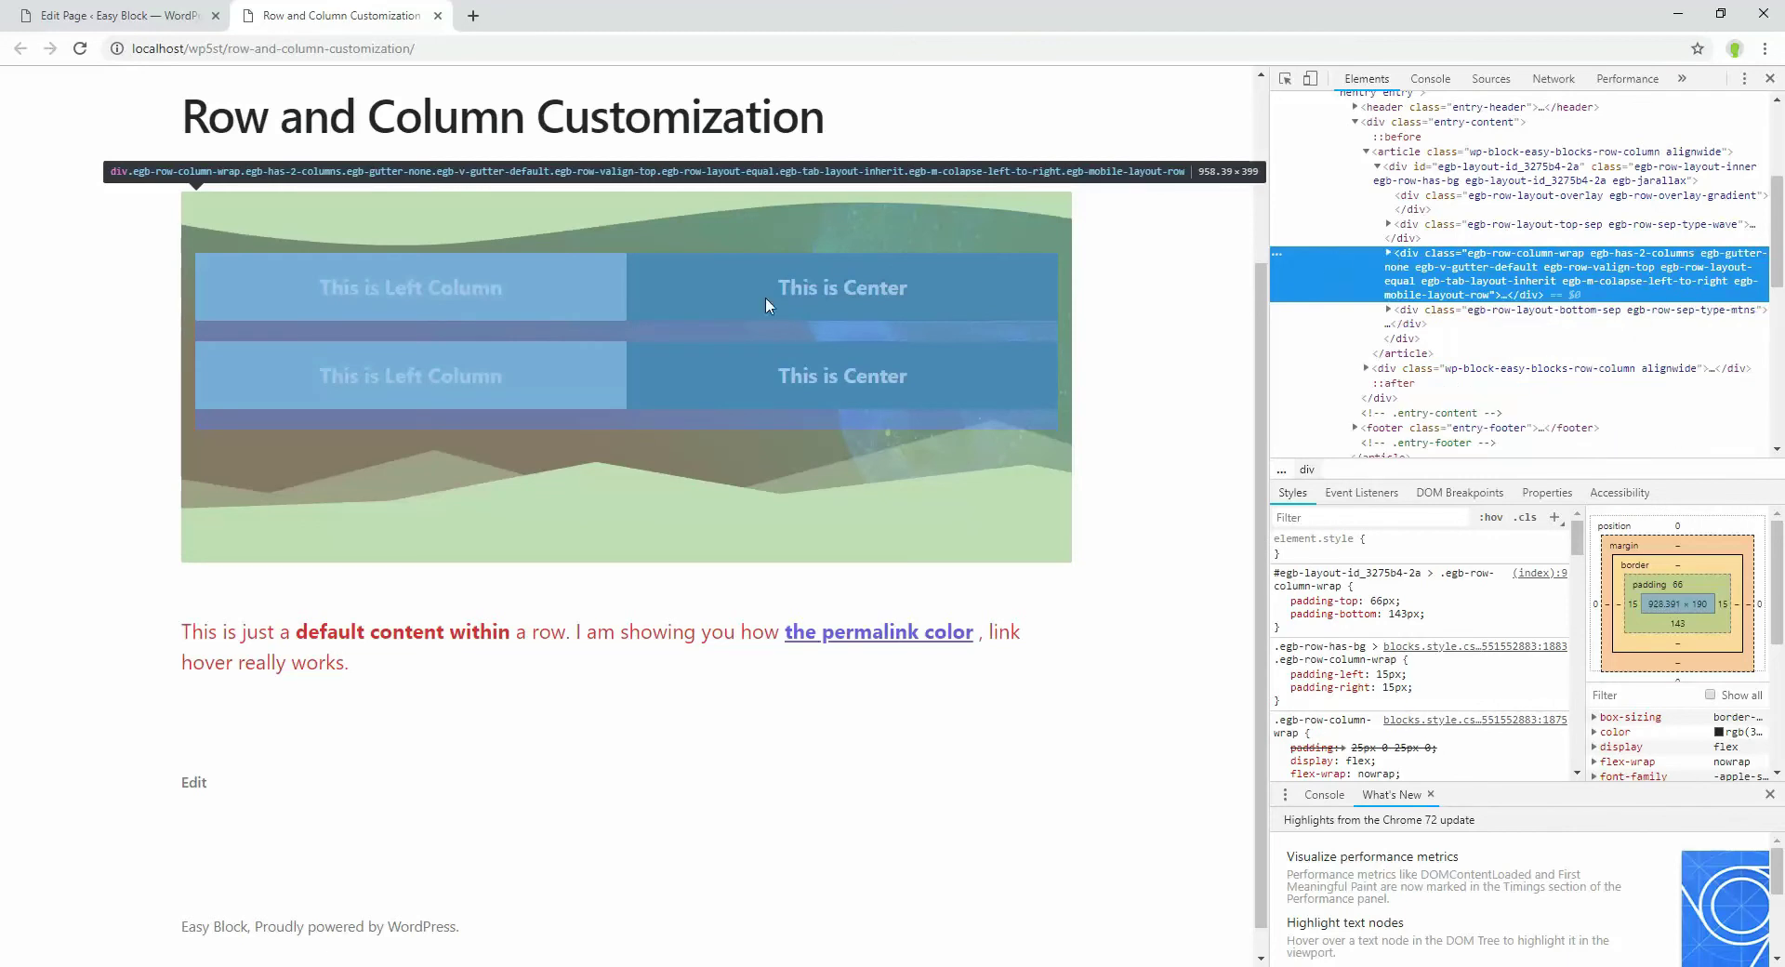
right_click(190, 182)
left_click(243, 396)
double_click(1398, 151)
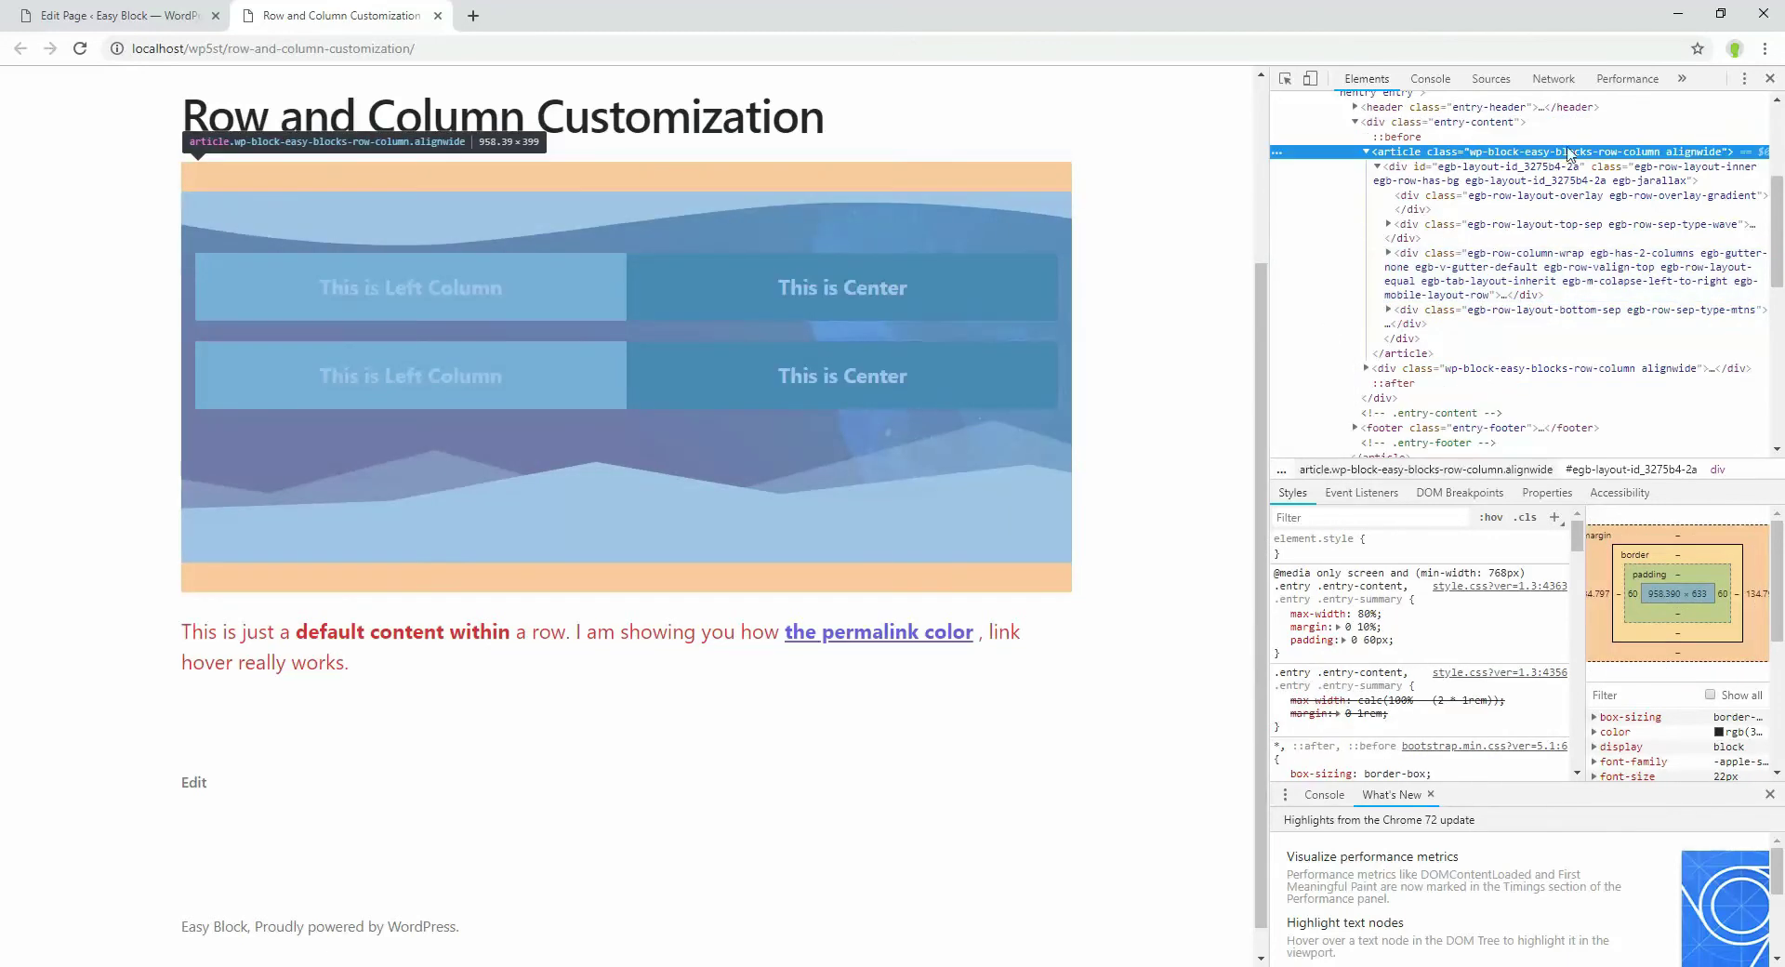
Set the gradient row's container tag back to div and save.
left_click(117, 16)
left_click(1592, 758)
left_click(1597, 775)
key("ctrl+s")
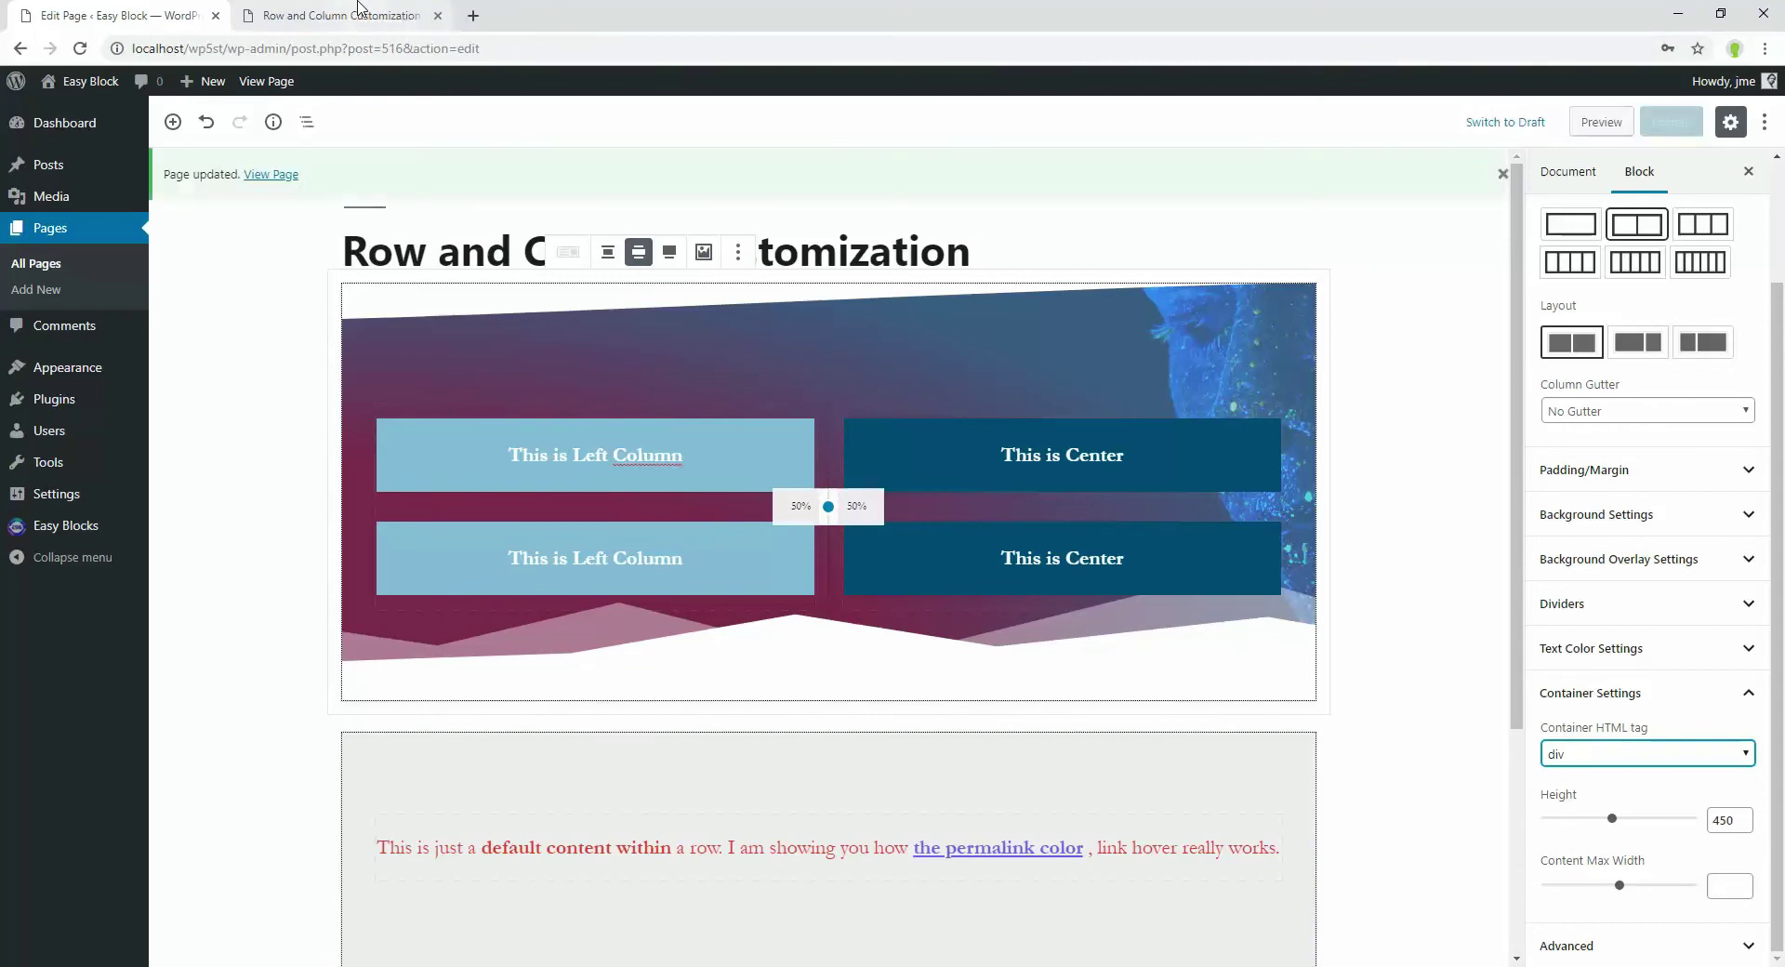
Reload the live page and inspect the gradient row's top divider element in DevTools.
left_click(357, 12)
key("F5")
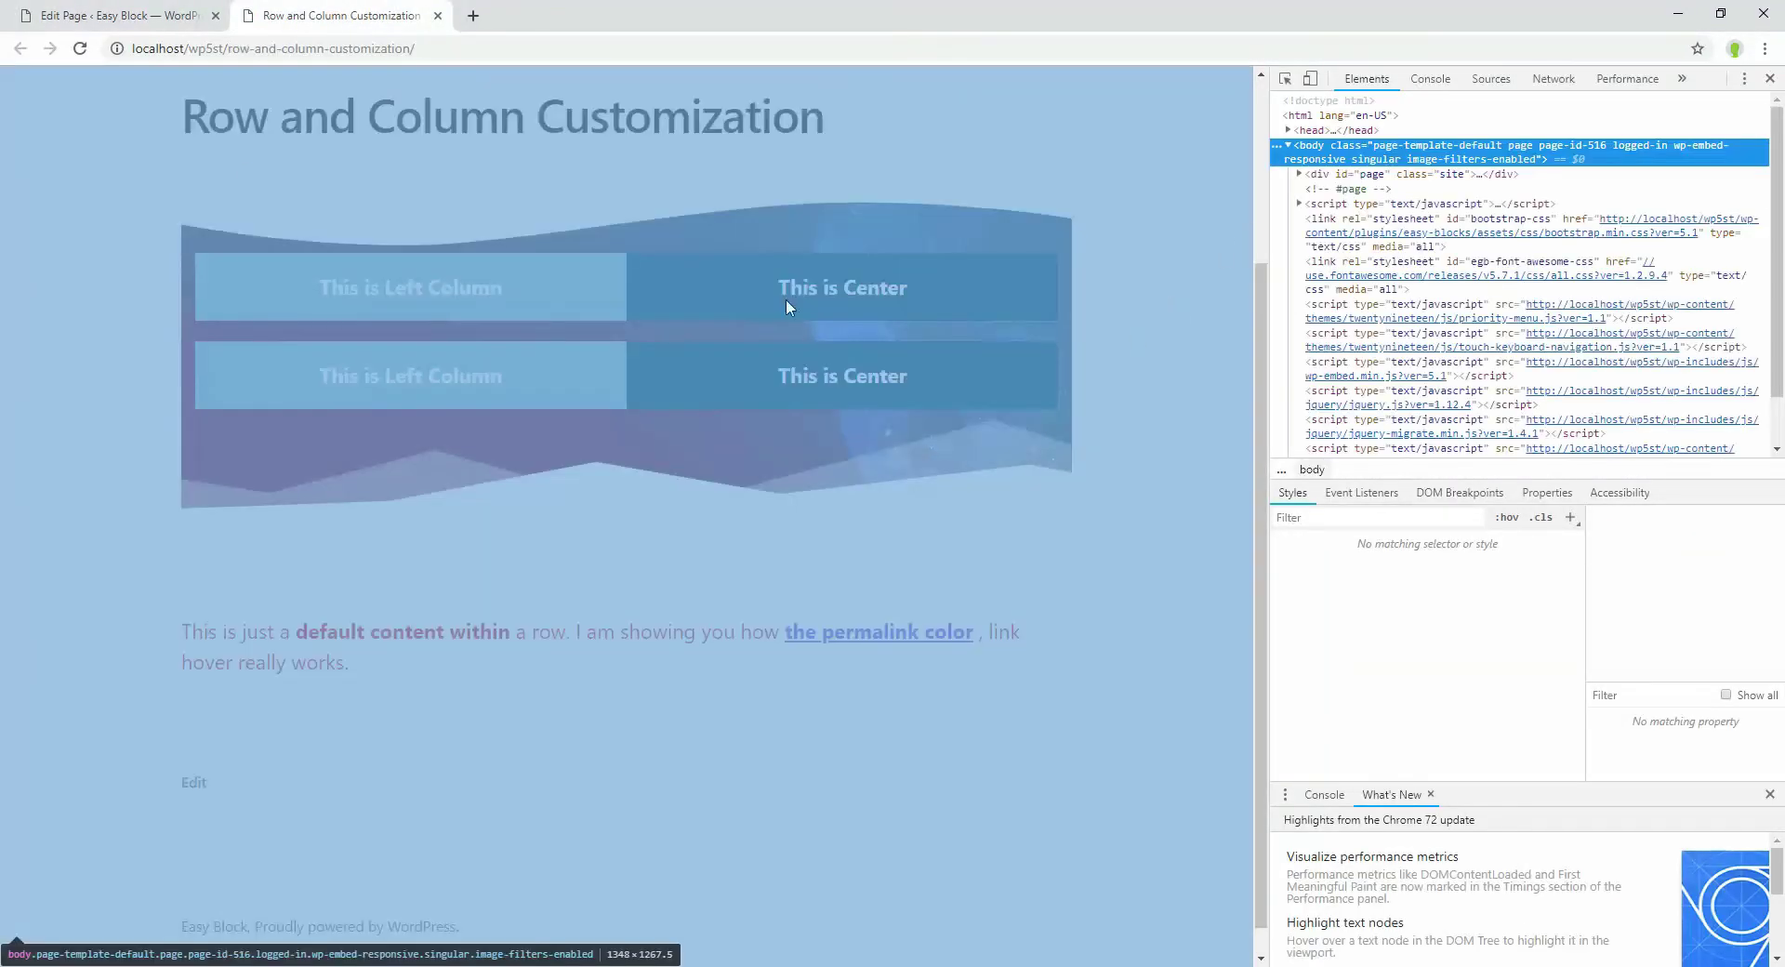
right_click(191, 203)
left_click(288, 419)
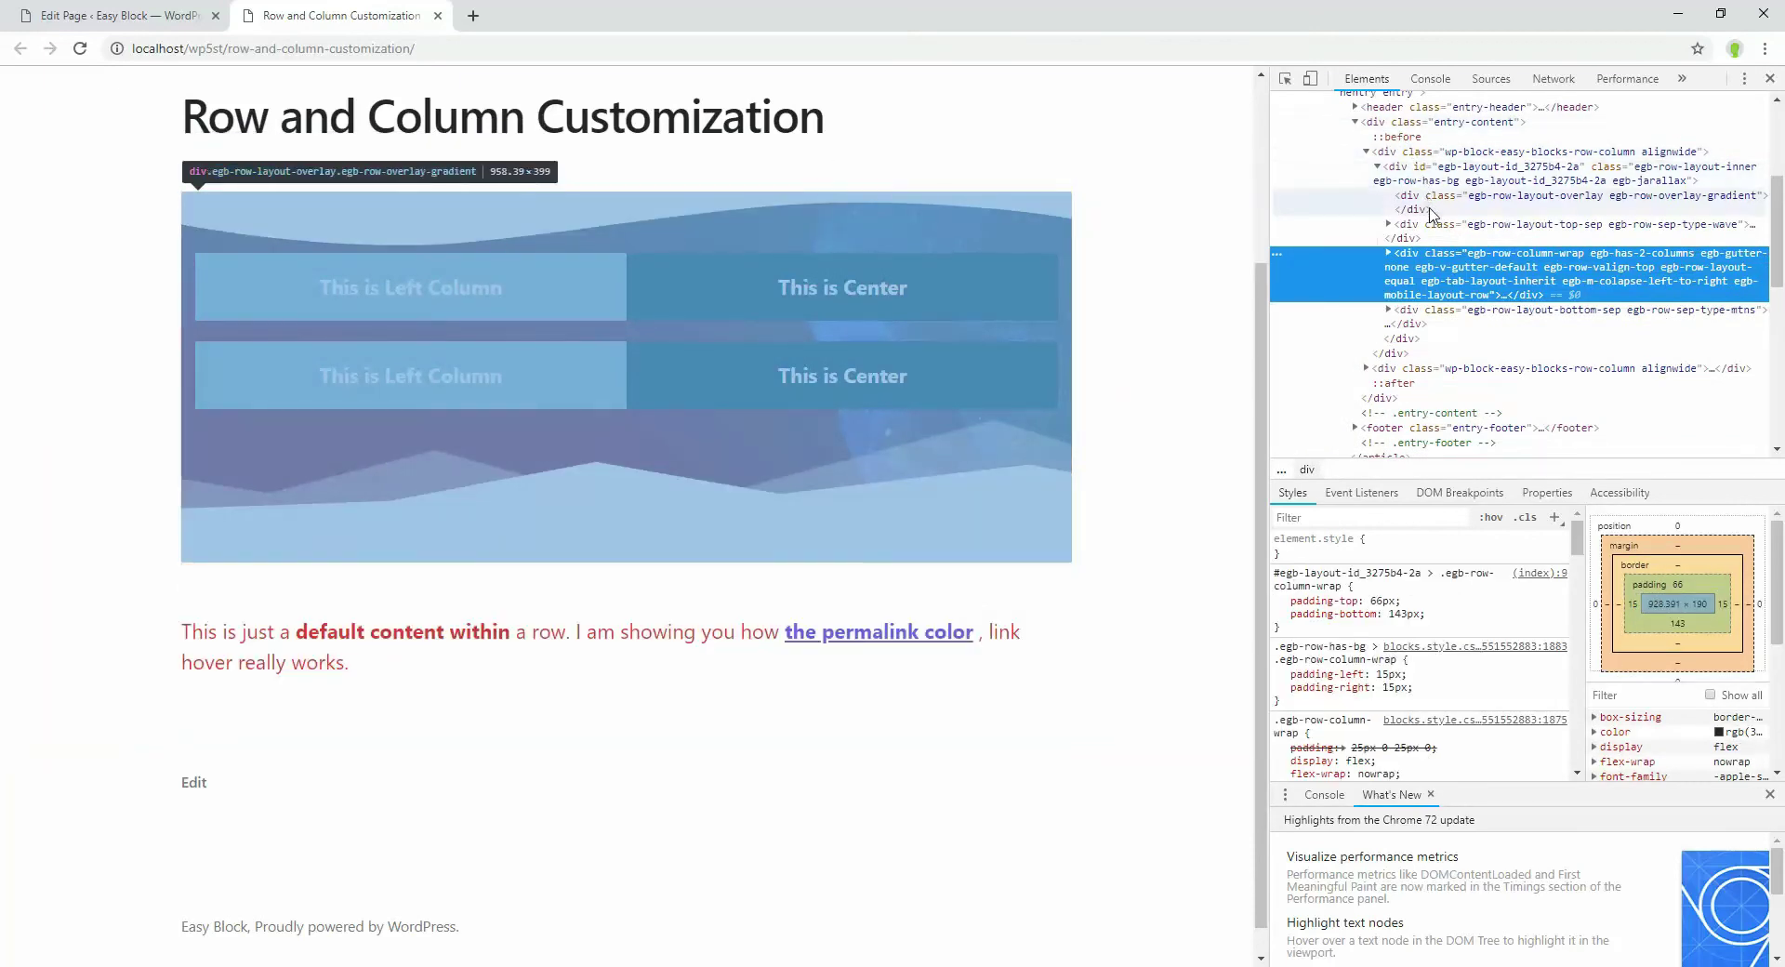
left_click(1410, 226)
double_click(1410, 226)
left_click(50, 14)
Set the gradient row height to 776 and content max width to 539, then save.
left_click_drag(1636, 822, 1658, 820)
left_click_drag(1619, 885, 1585, 886)
key("ctrl+s")
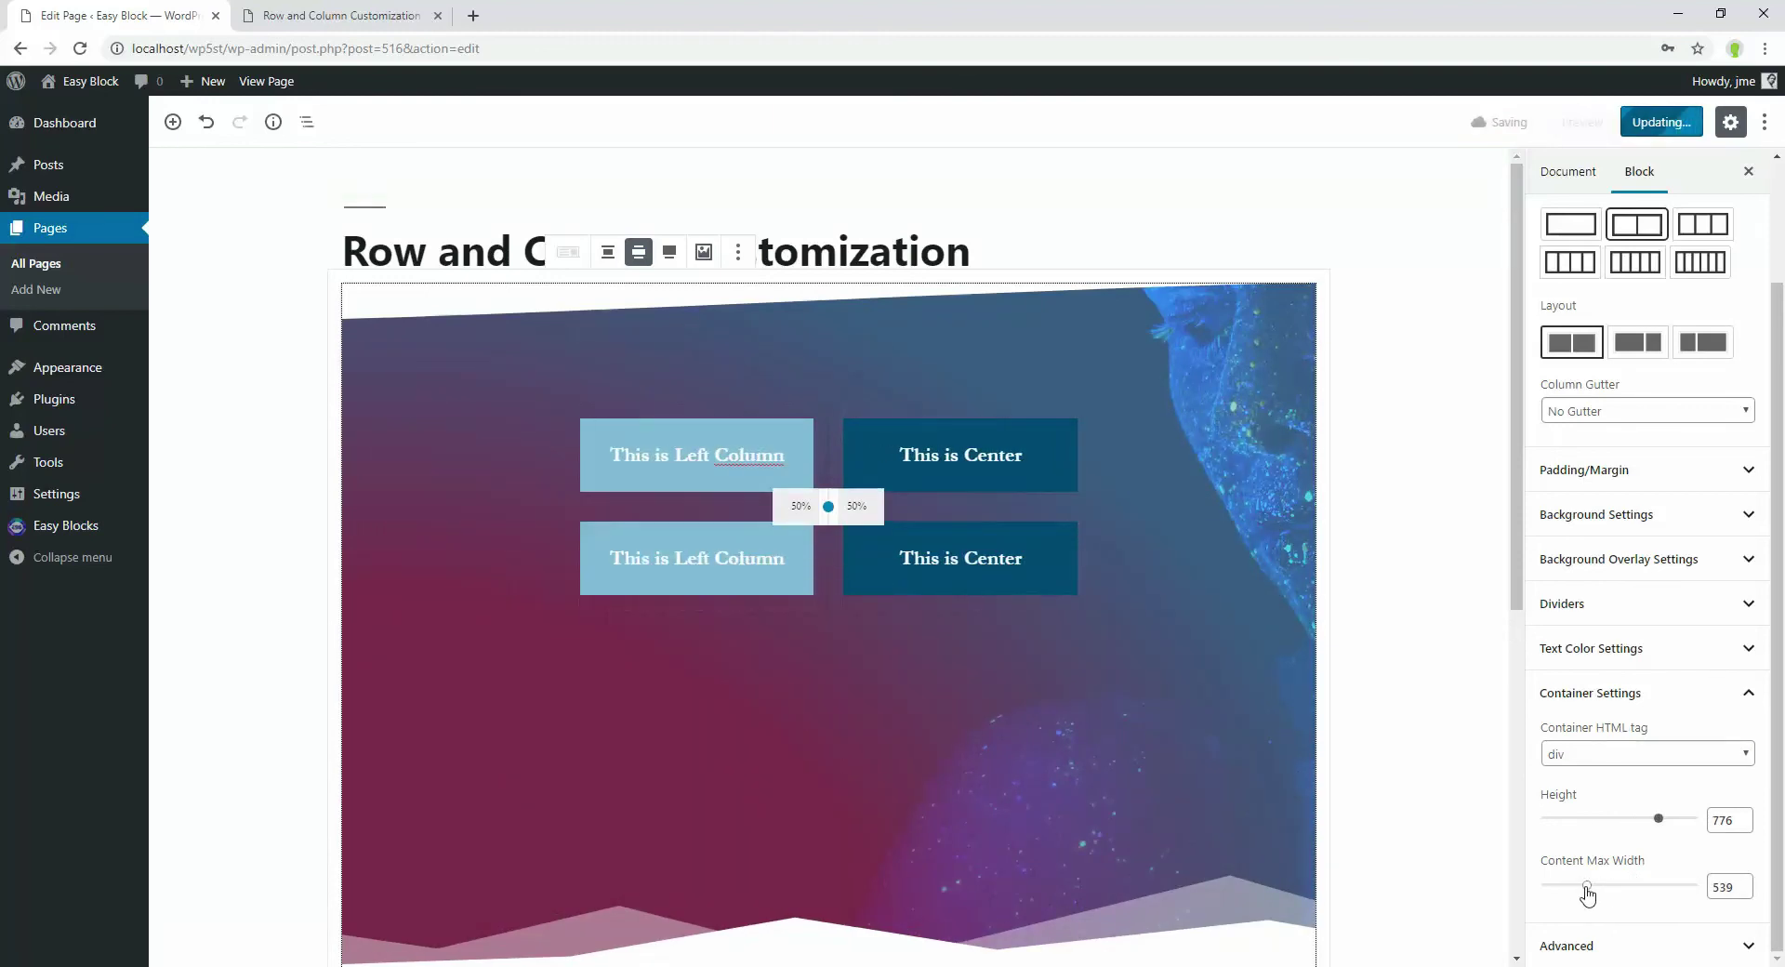
Reload the published page without DevTools to check the narrowed, centred columns.
left_click(340, 11)
key("F5")
key("F12")
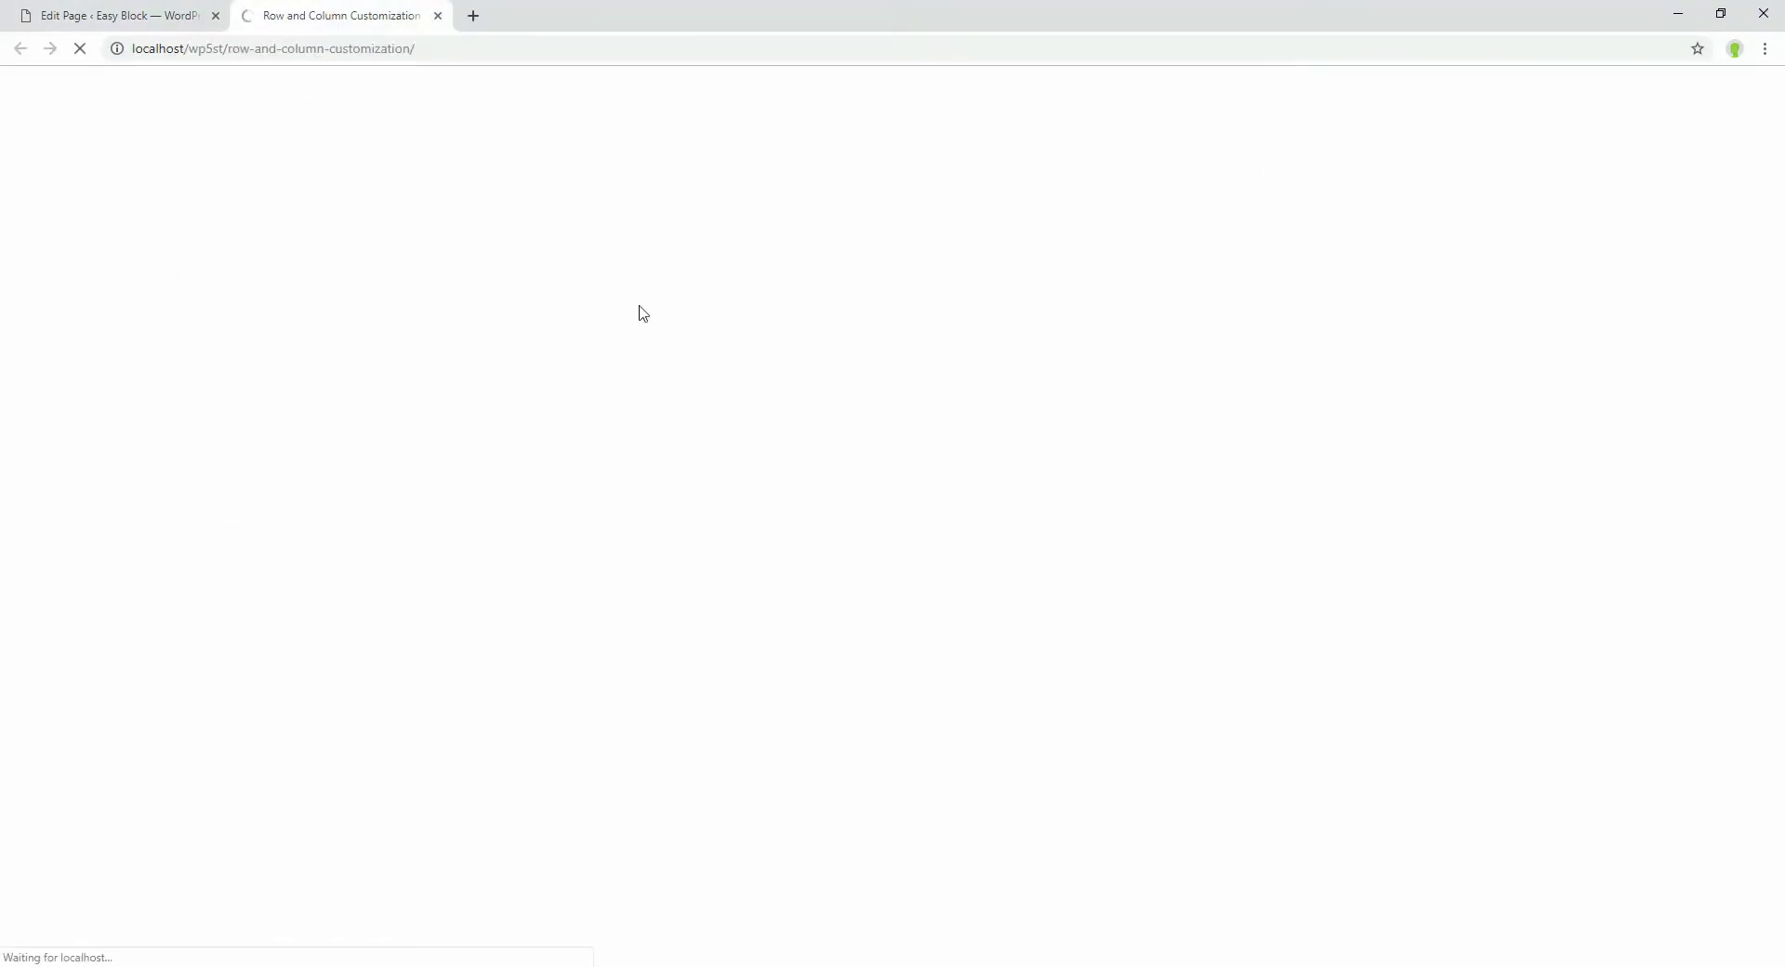
scroll(1155, 449, "down", 2)
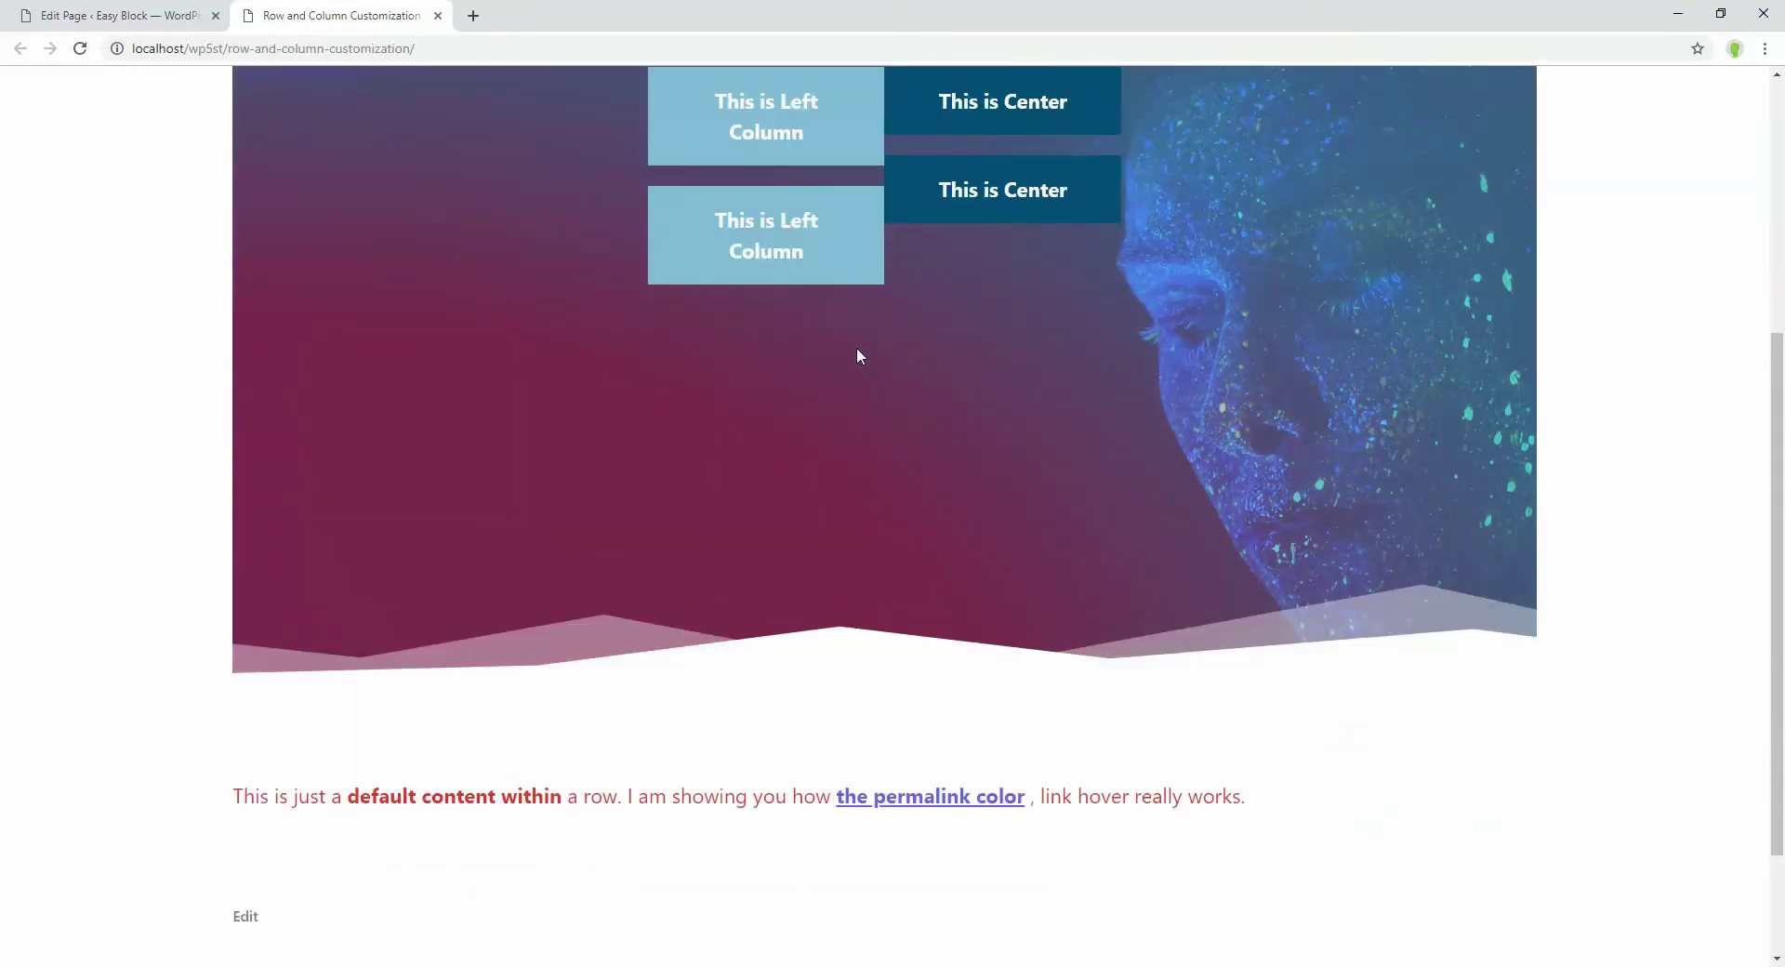
scroll(856, 352, "up", 3)
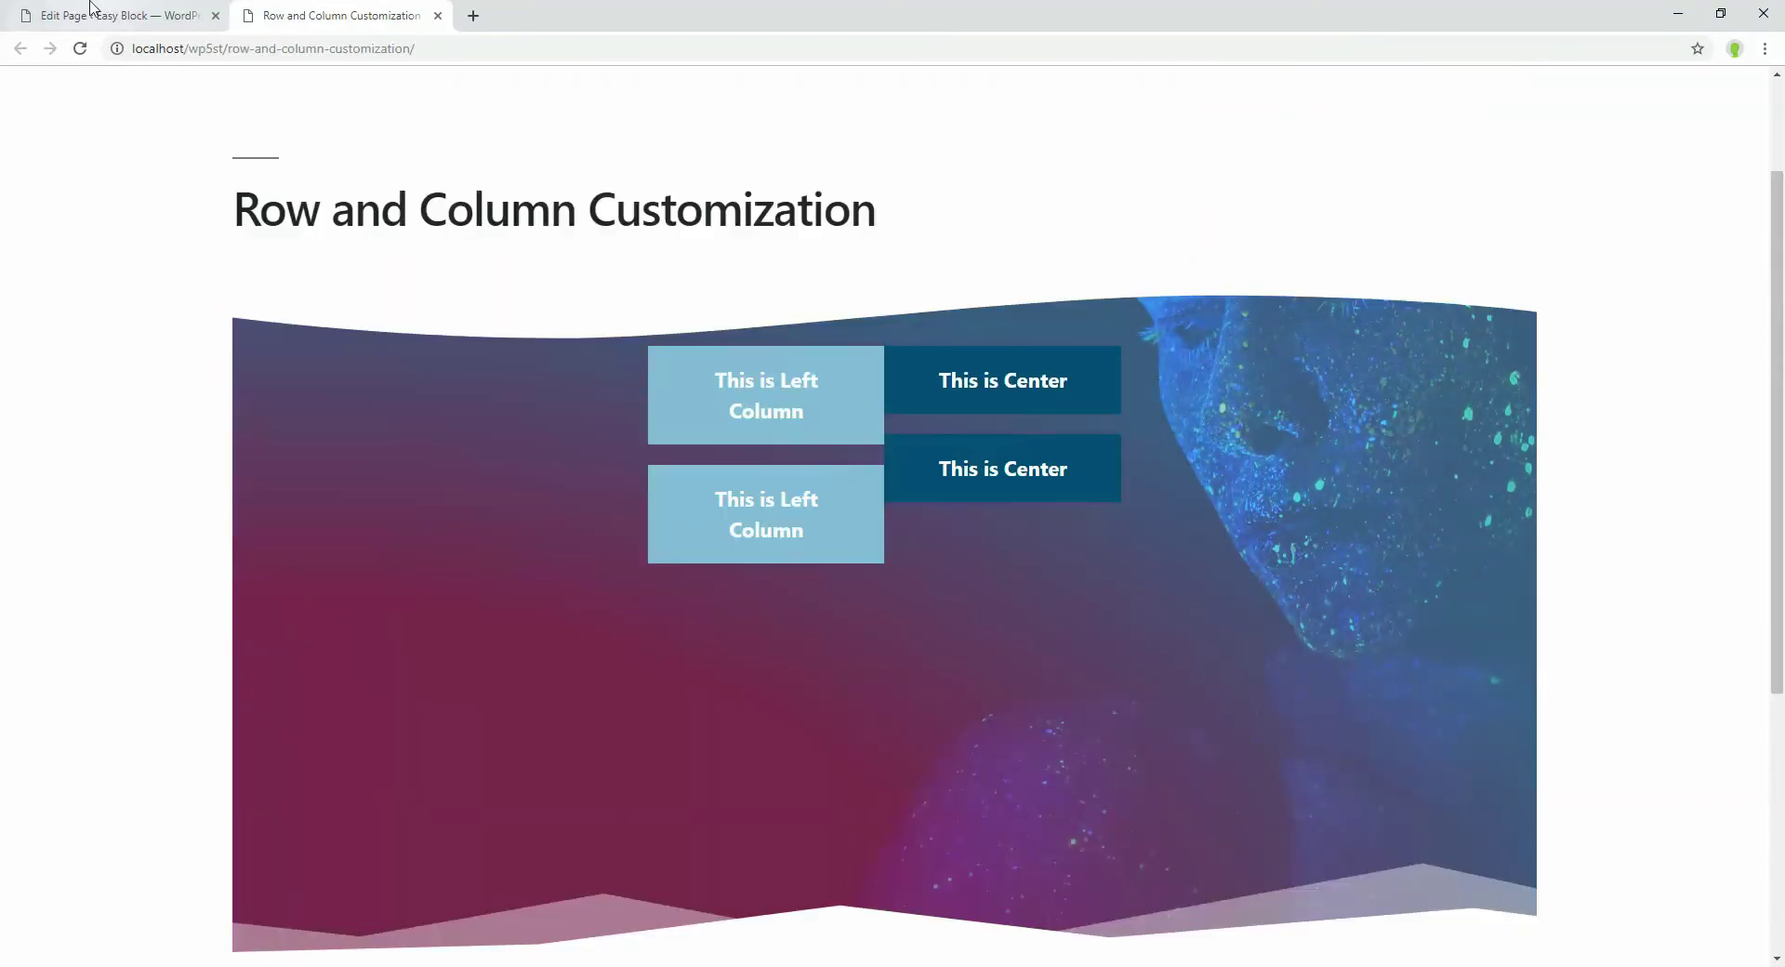
left_click(90, 11)
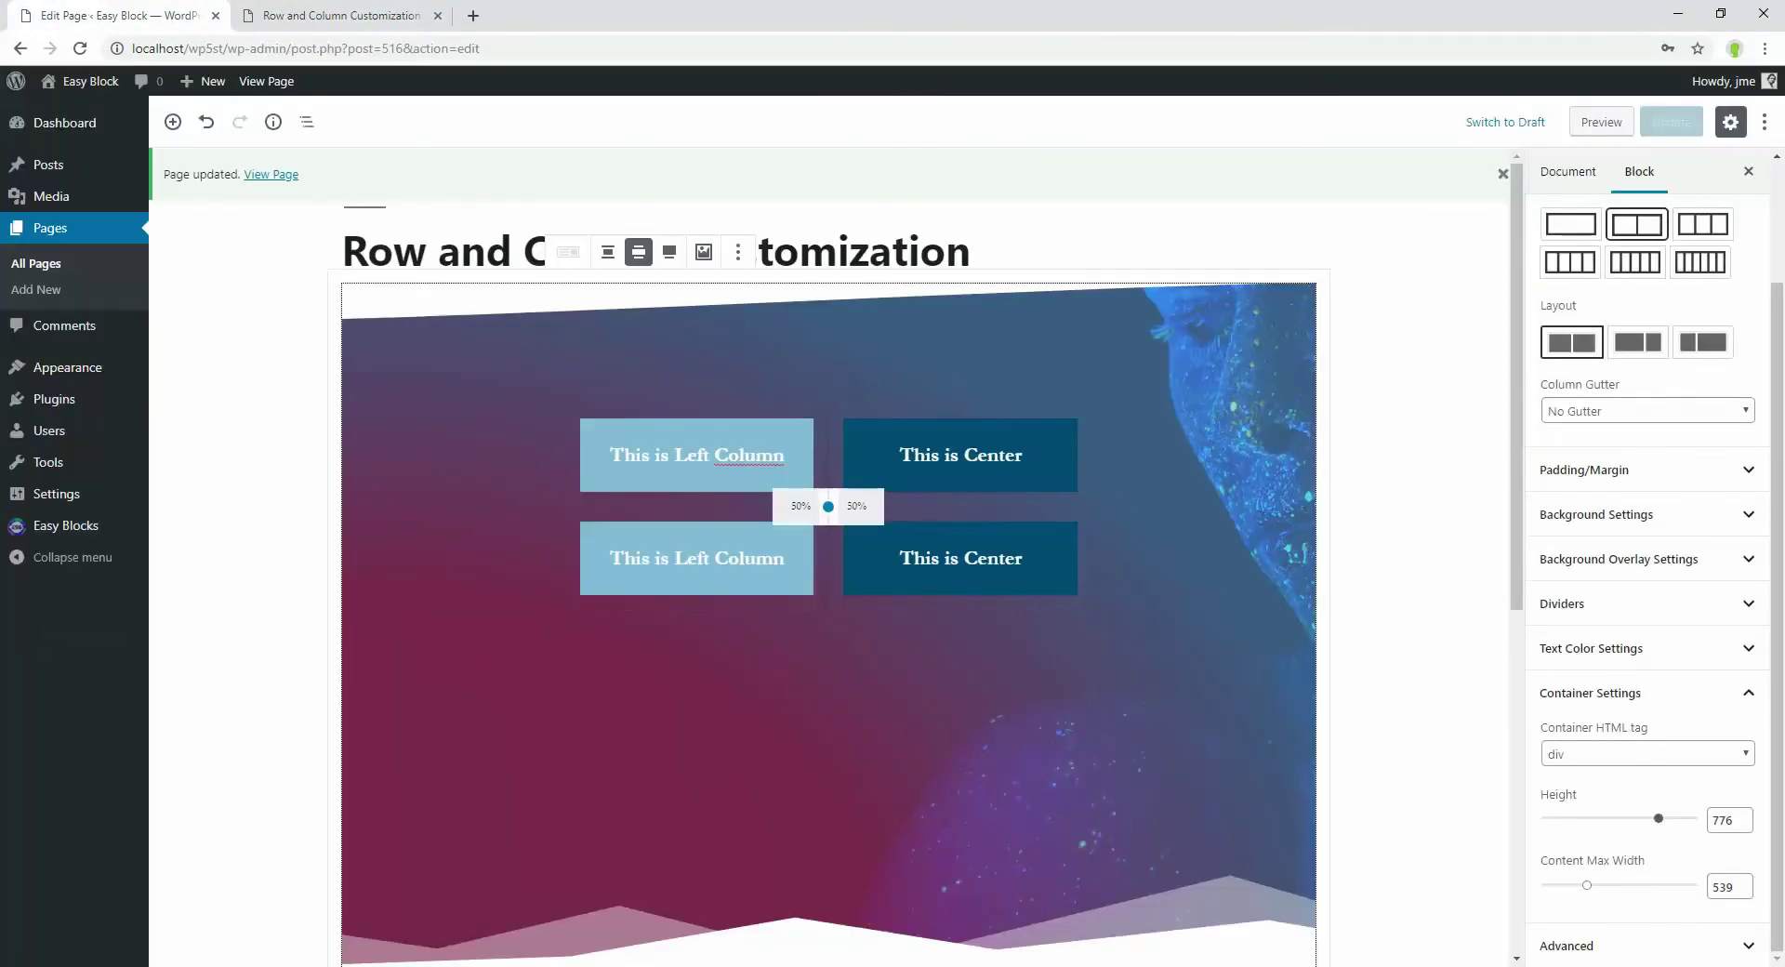